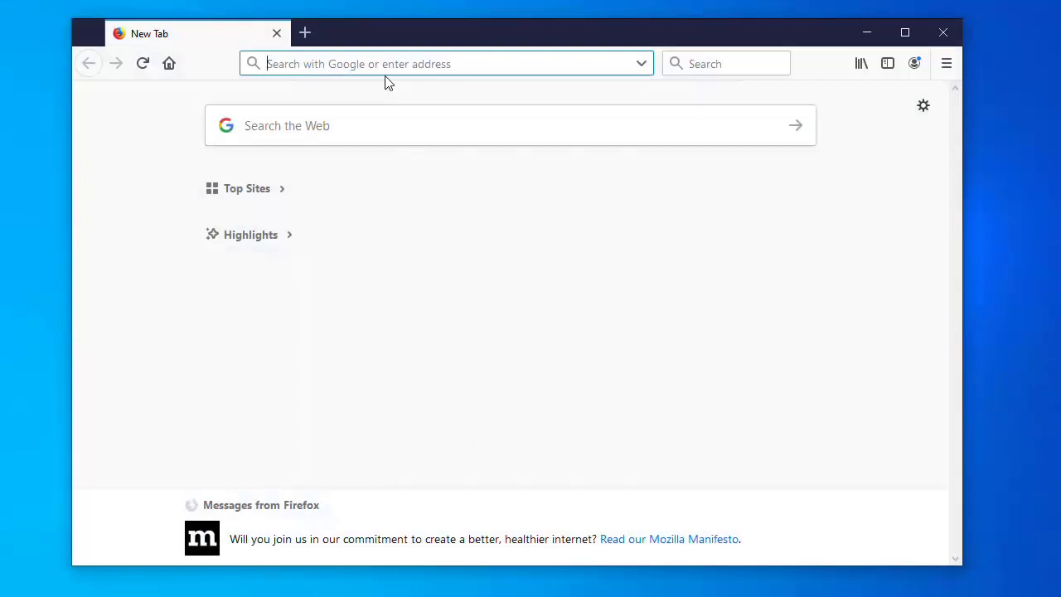
type("www.des")
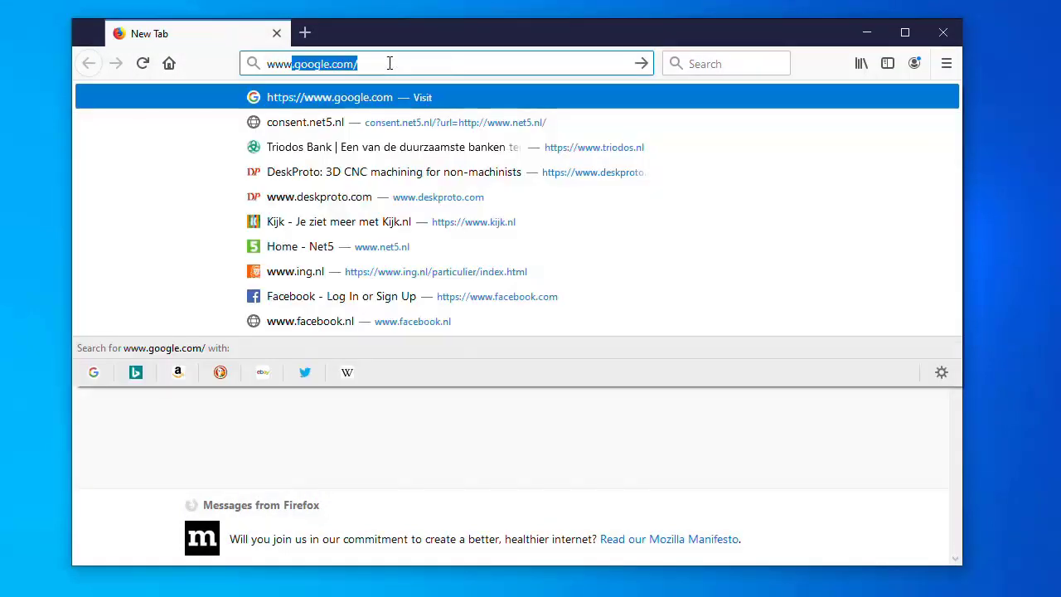
type("kproto")
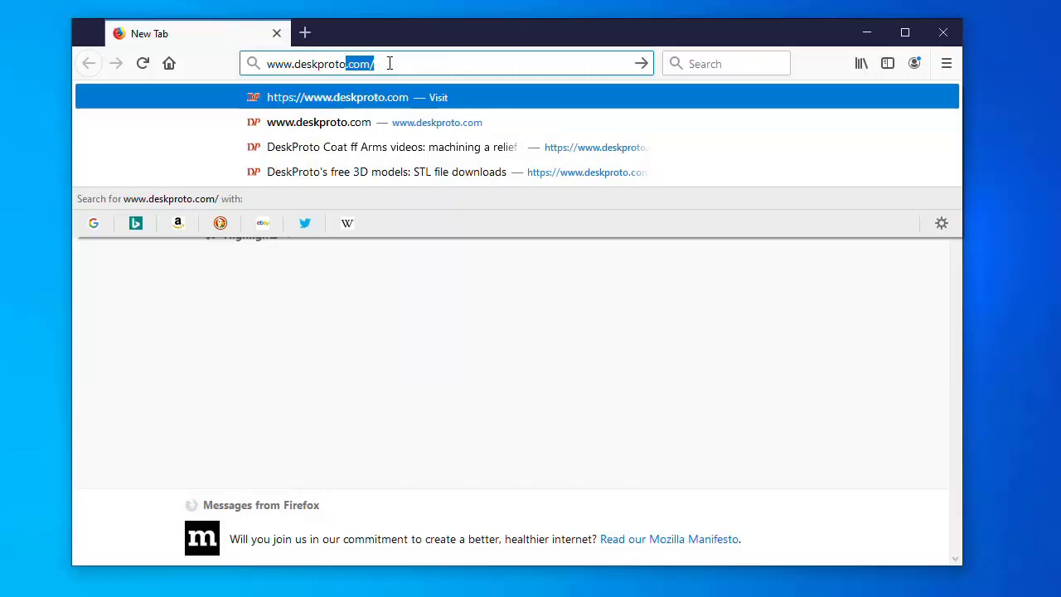
key("Return")
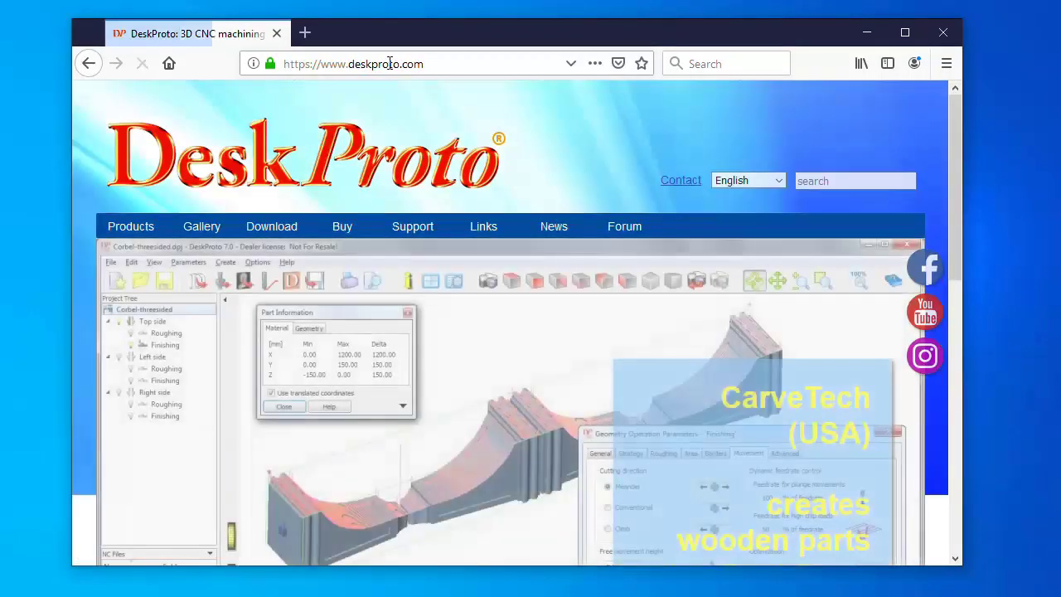
mouse_move(265, 234)
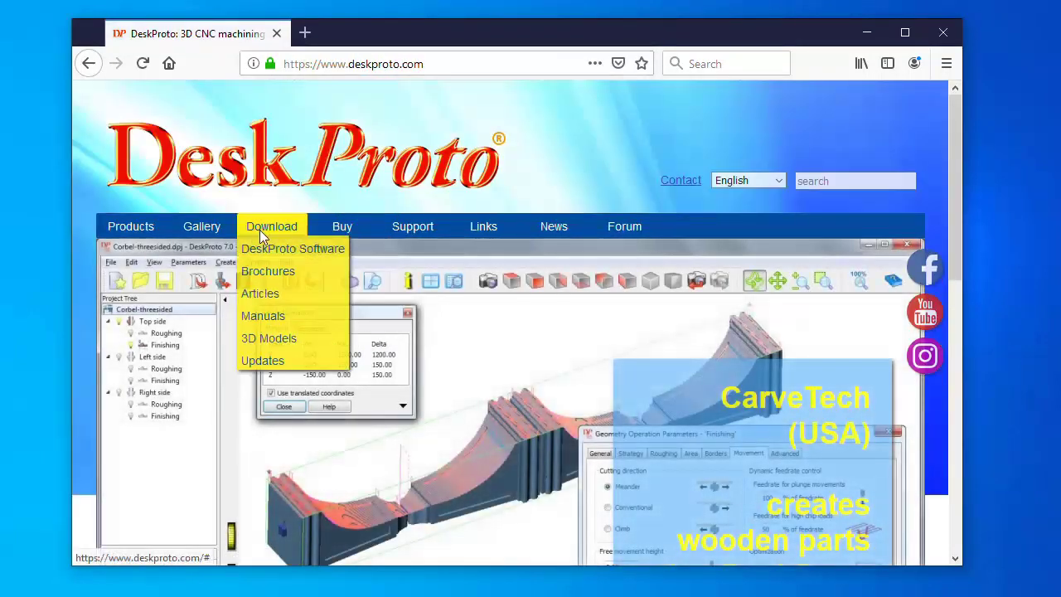
left_click(290, 344)
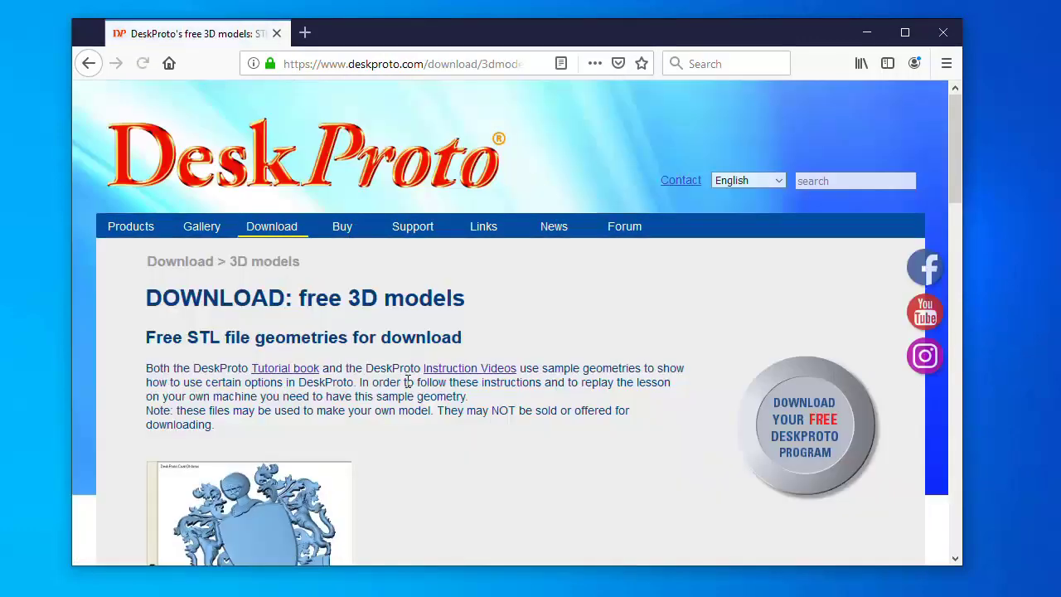
scroll(276, 338, "down", 3)
scroll(317, 372, "down", 3)
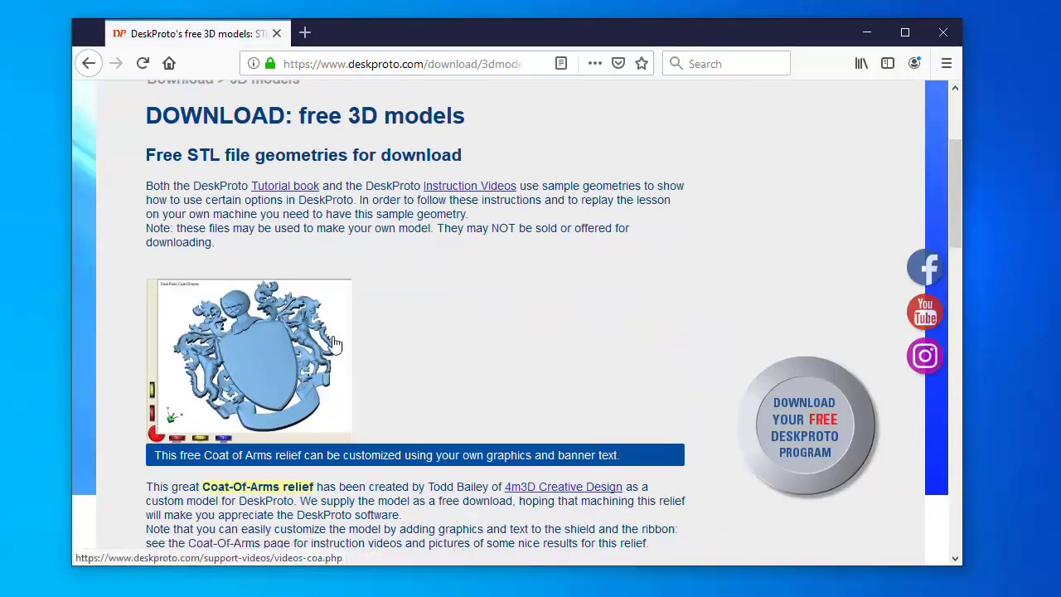
left_click(234, 391)
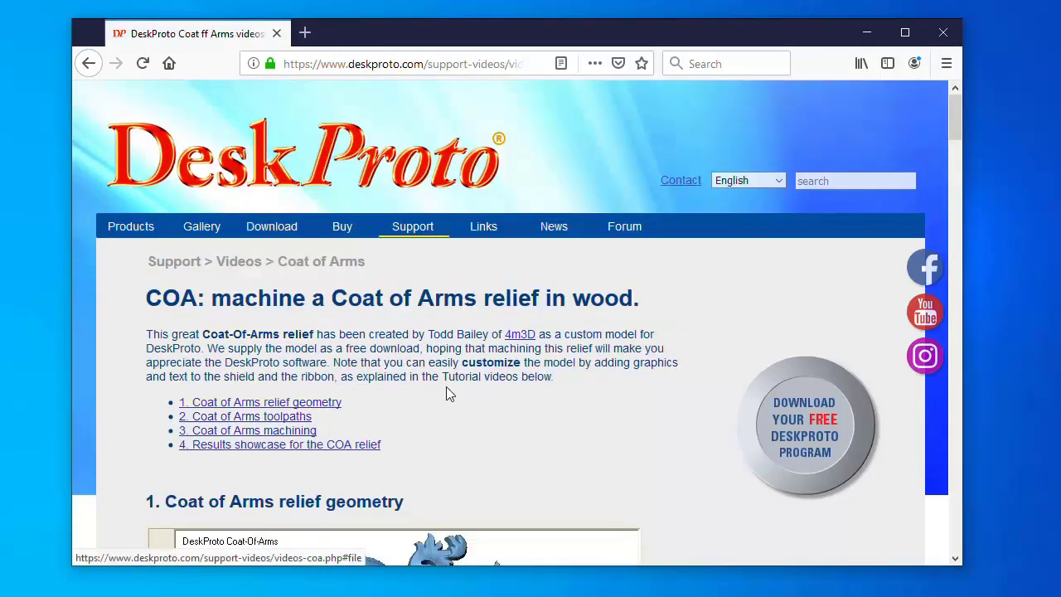
Step: Download dpshield-domed-stl.zip and save it to disk
scroll(450, 390, "down", 8)
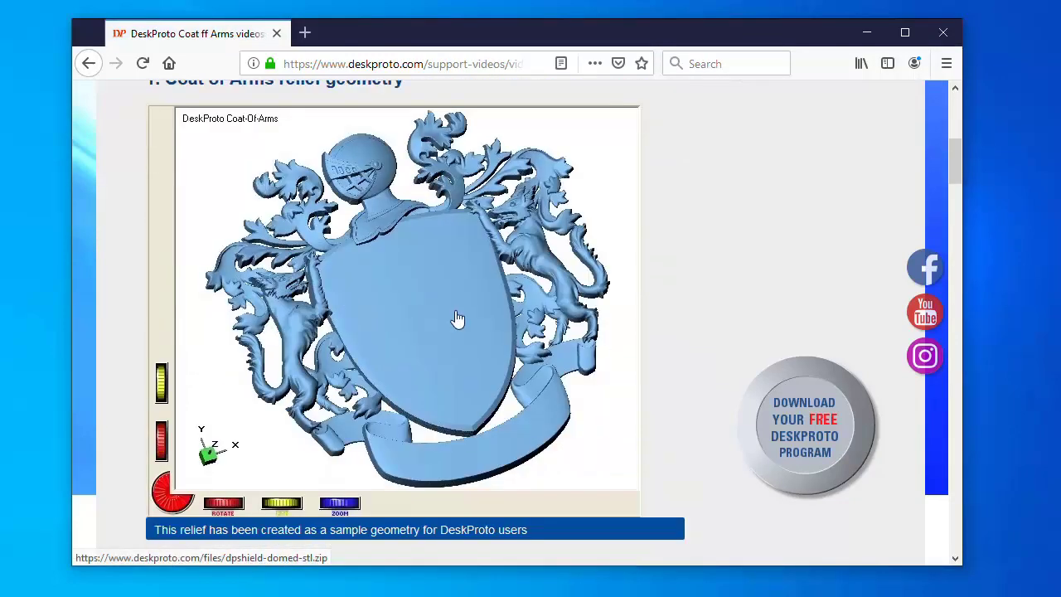
scroll(455, 323, "down", 4)
scroll(455, 331, "down", 1)
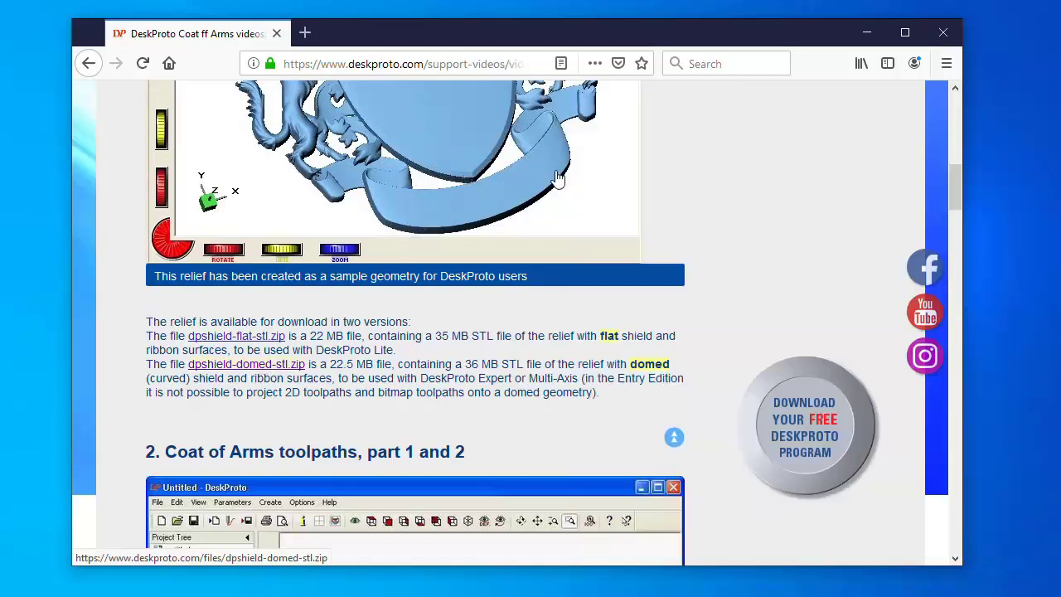
left_click(276, 365)
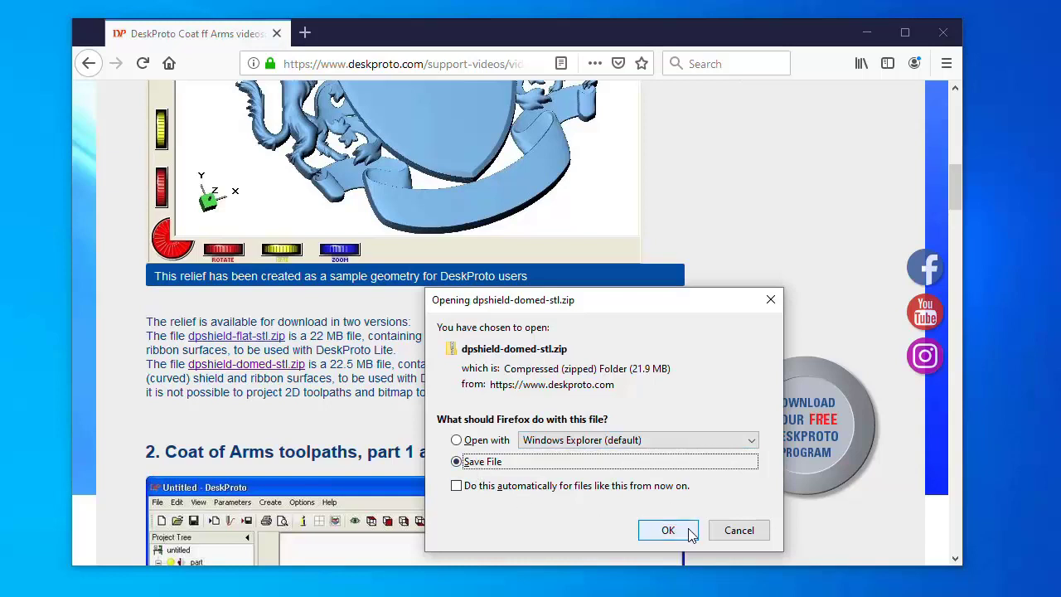
left_click(668, 530)
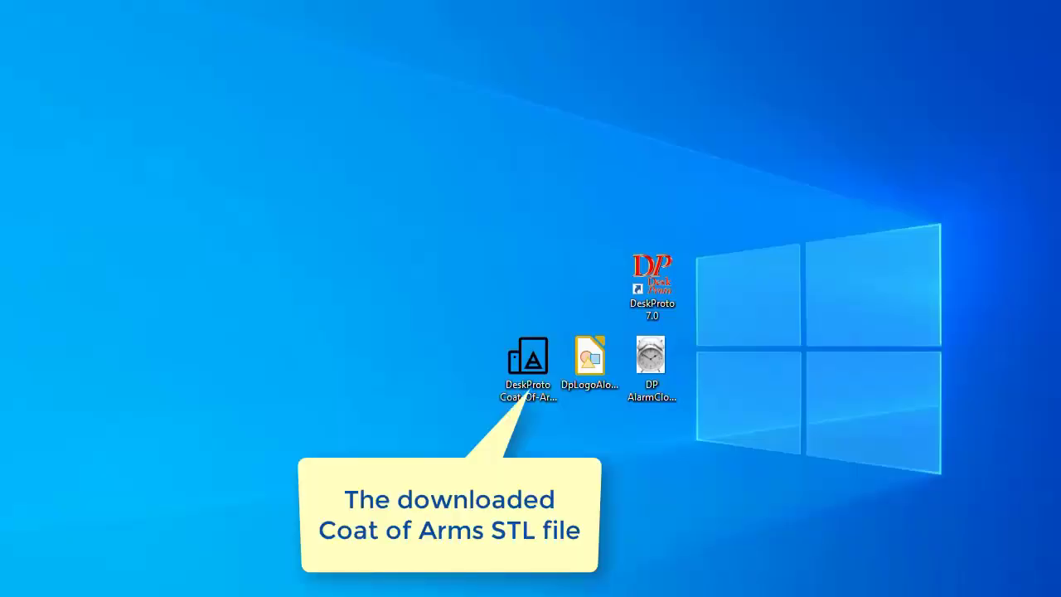
Step: Launch DeskProto 7.0 and review the Untitled project parameters, keeping the ISO plain G-codes - mm machine
double_click(661, 290)
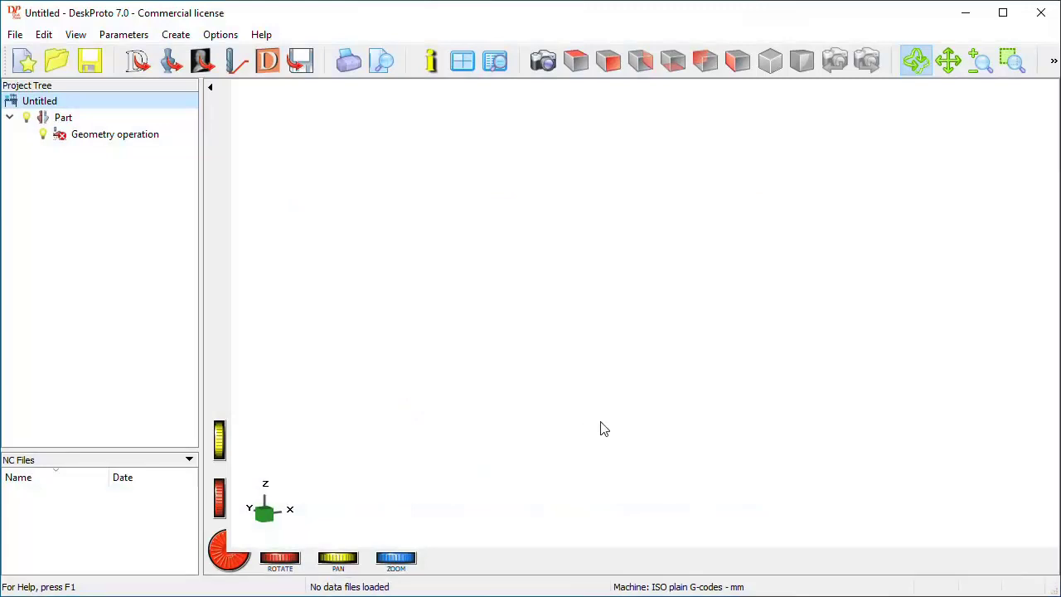
double_click(71, 104)
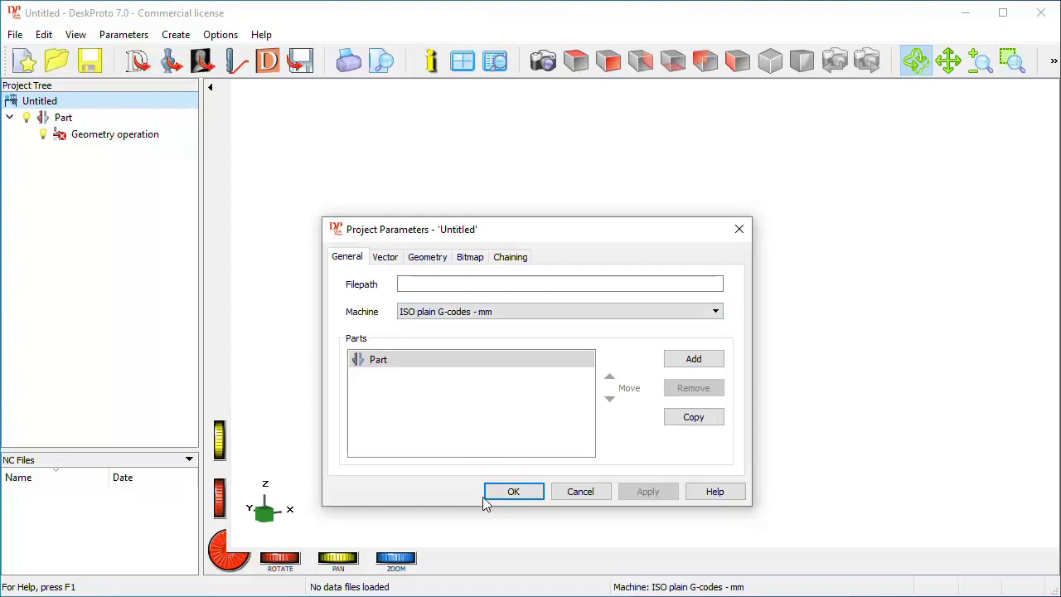
left_click(513, 492)
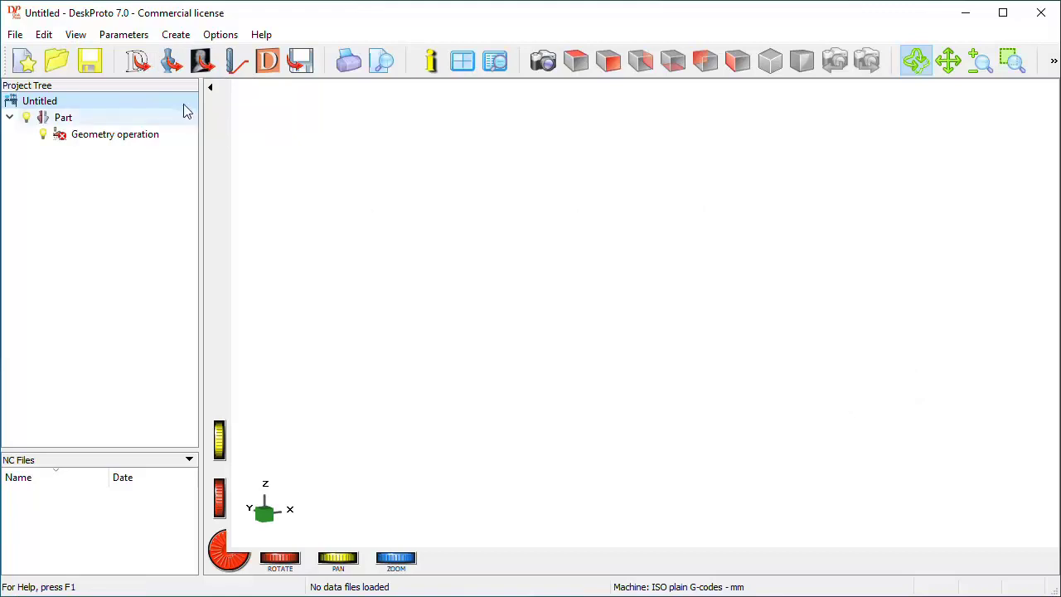
Step: Load DeskProto Coat-Of-Arms Domed.stl from the Desktop and tilt the view to inspect the shield relief
left_click(172, 70)
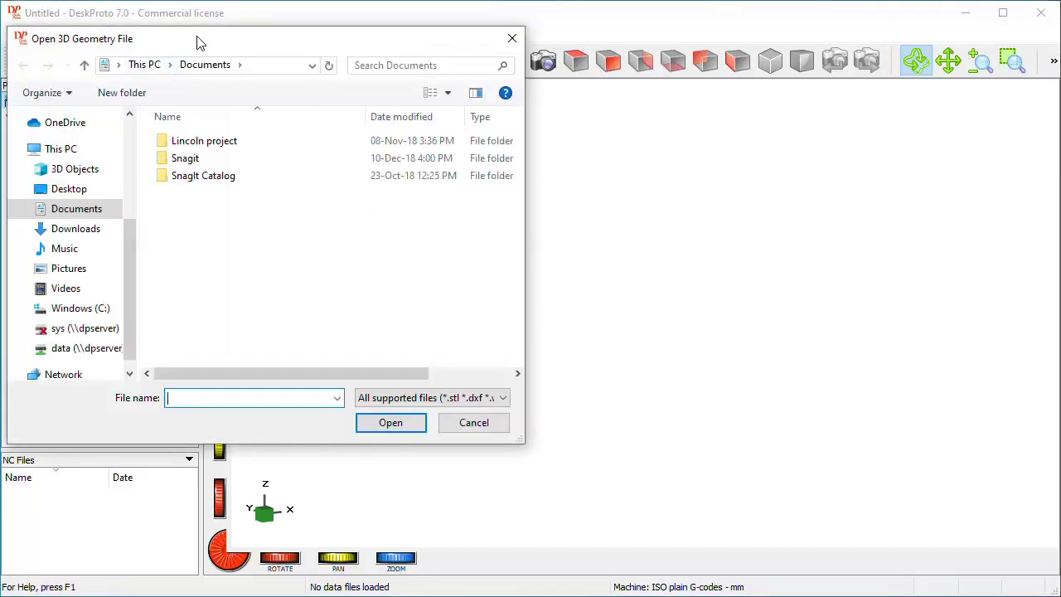
left_click_drag(199, 41, 344, 119)
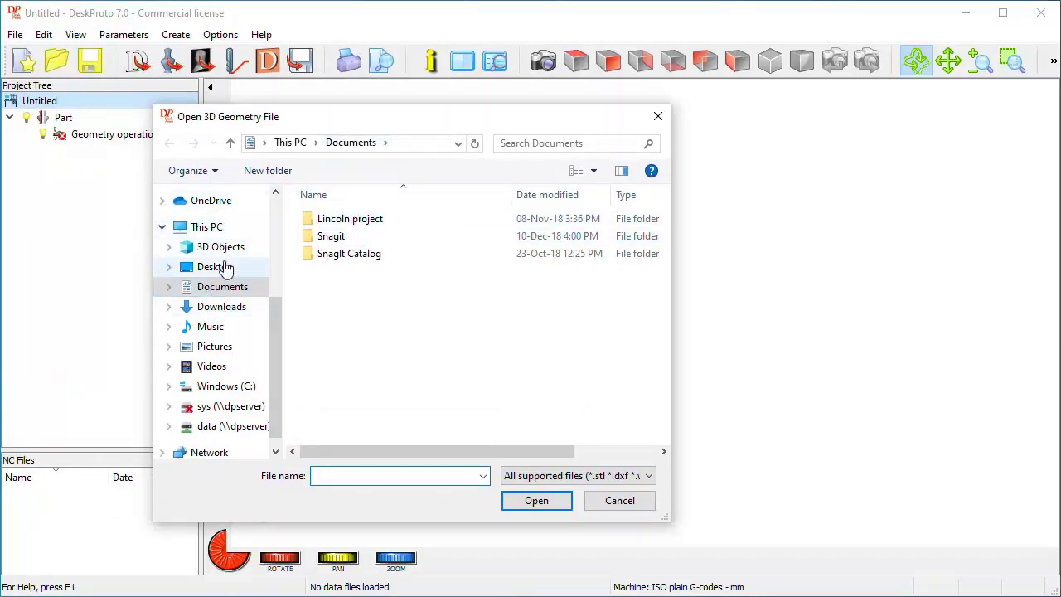
left_click_drag(277, 297, 280, 213)
left_click(215, 237)
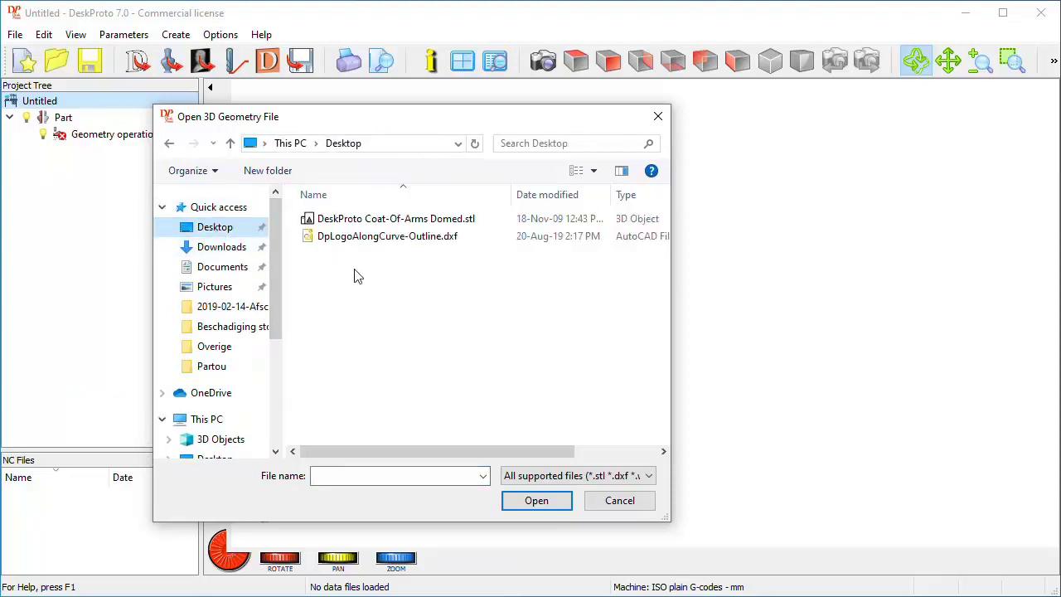
left_click(439, 219)
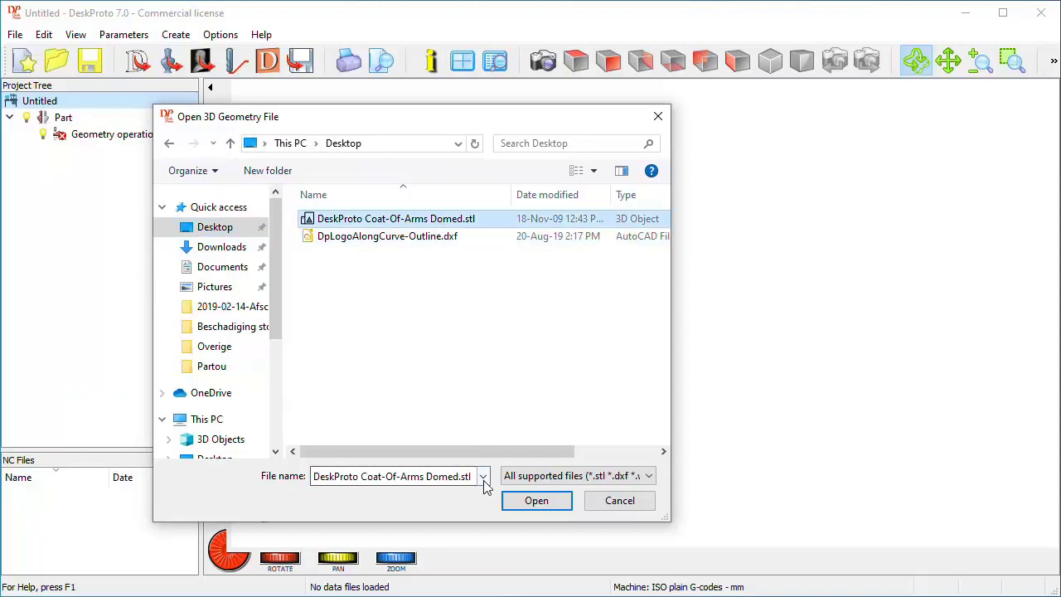
left_click(535, 500)
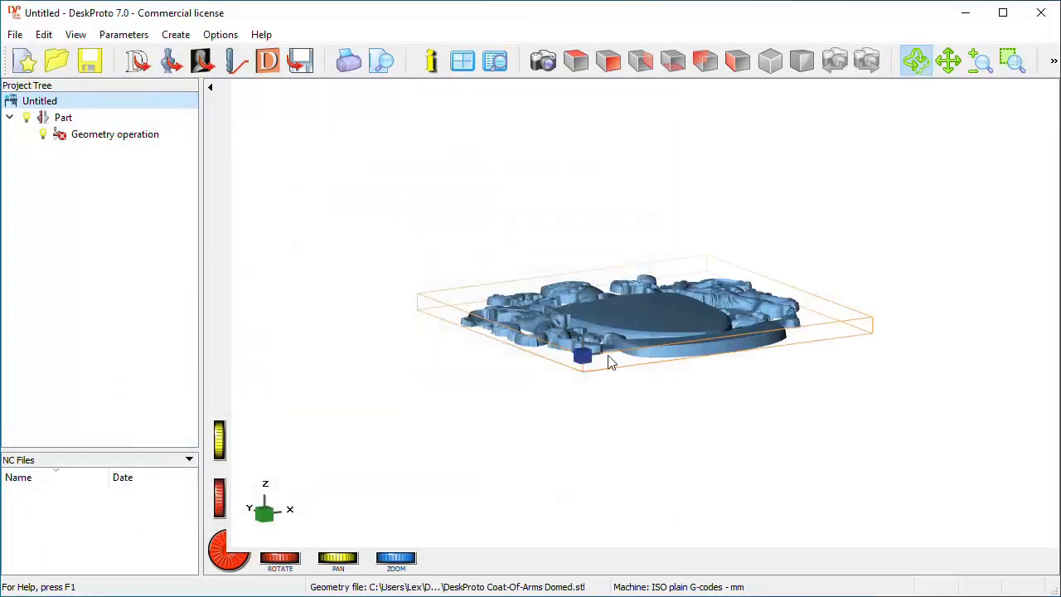
mouse_move(628, 344)
left_mouse_down()
mouse_move(671, 431)
mouse_move(662, 448)
left_mouse_up()
scroll(673, 356, "up", 4)
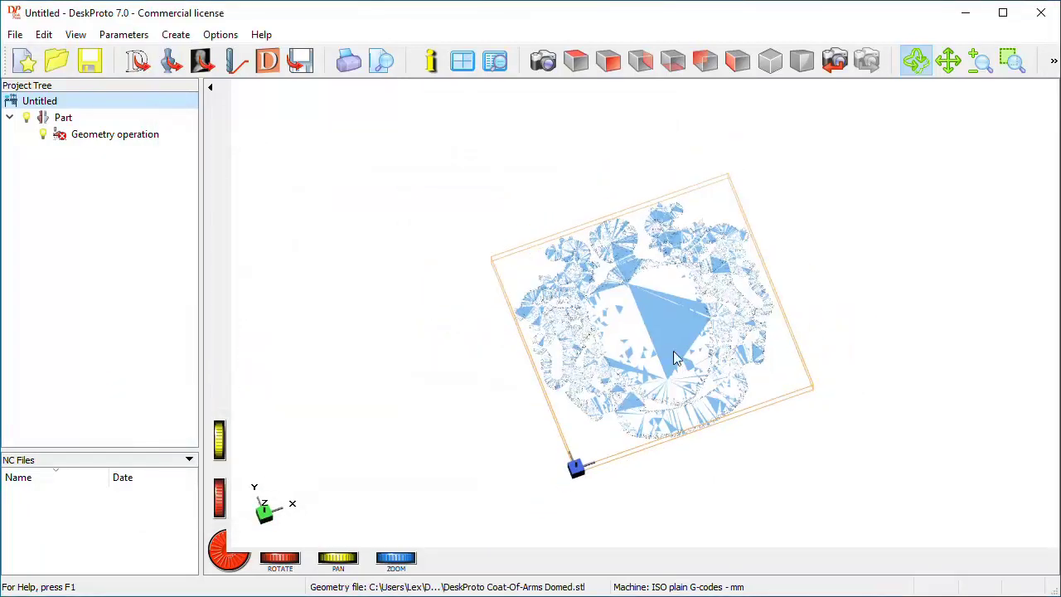
left_click_drag(665, 423, 677, 331)
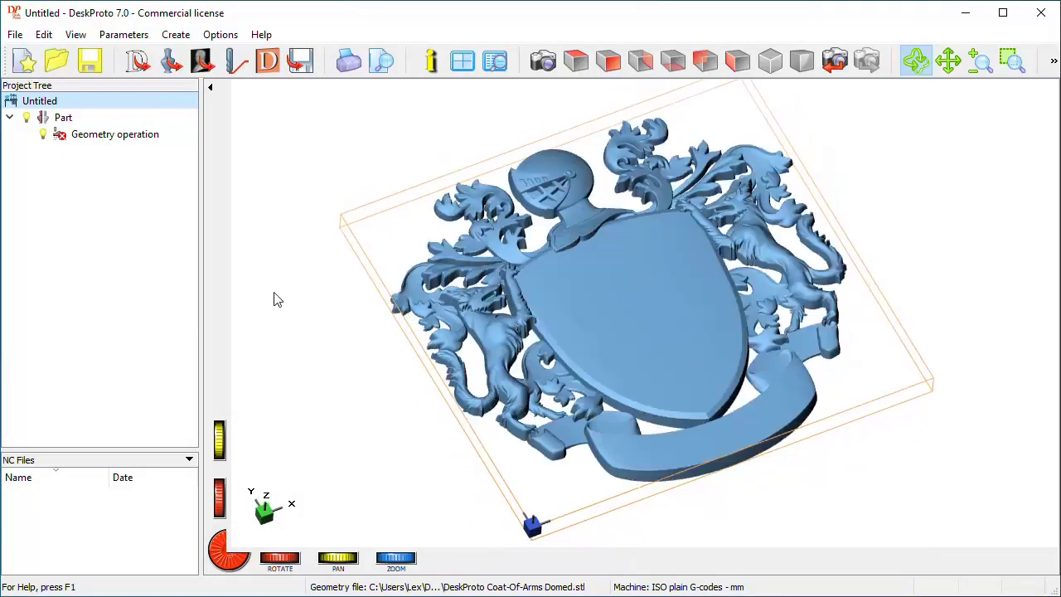
Step: In Part Parameters, switch to absolute mm scaling and set the part's X size to 226
left_click(63, 121)
double_click(64, 121)
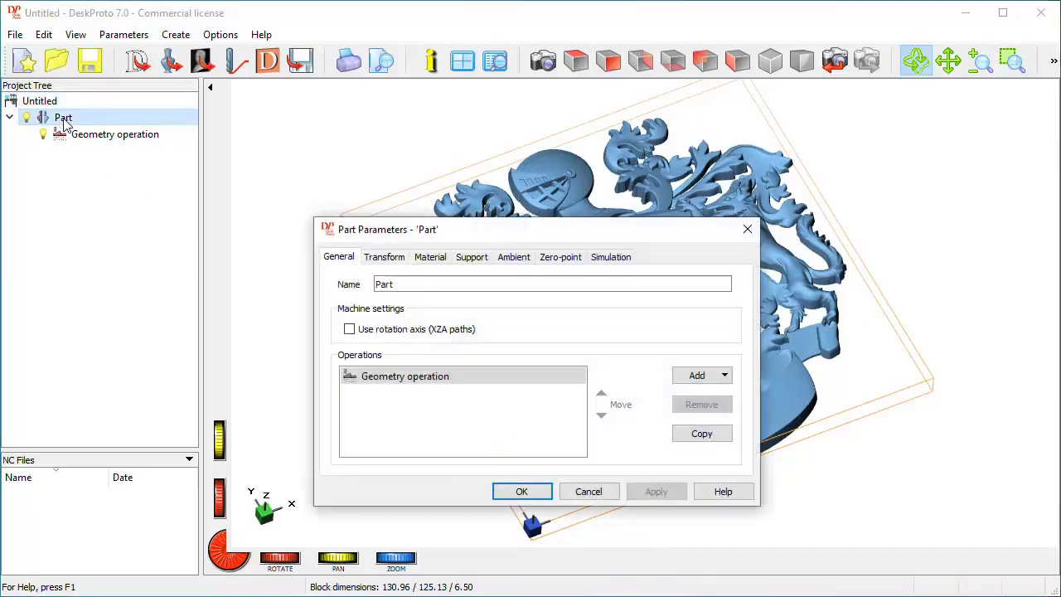
left_click_drag(455, 233, 163, 184)
left_click(92, 205)
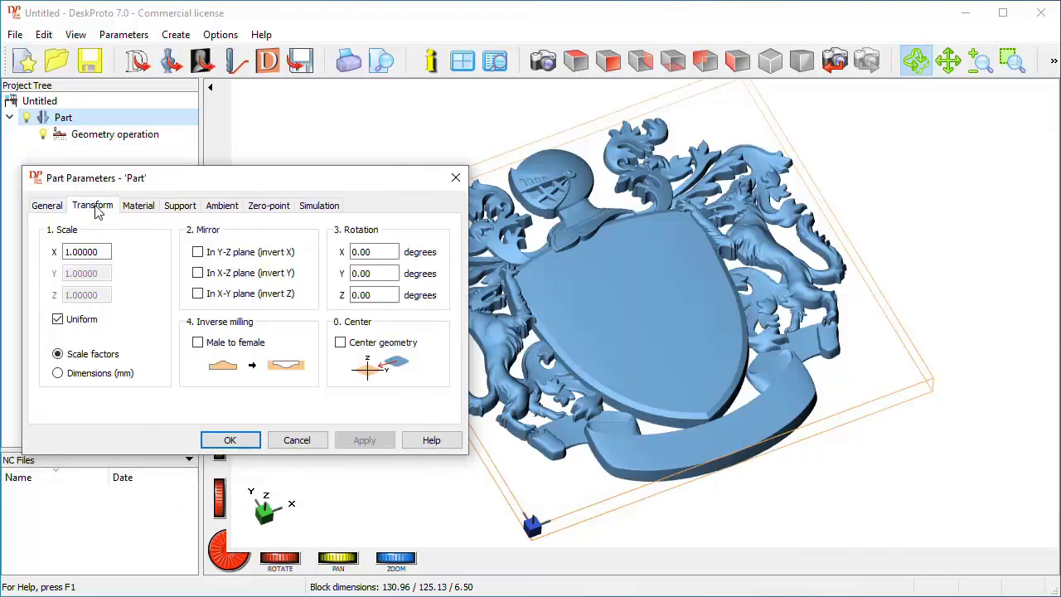
left_click(57, 373)
left_click(76, 252)
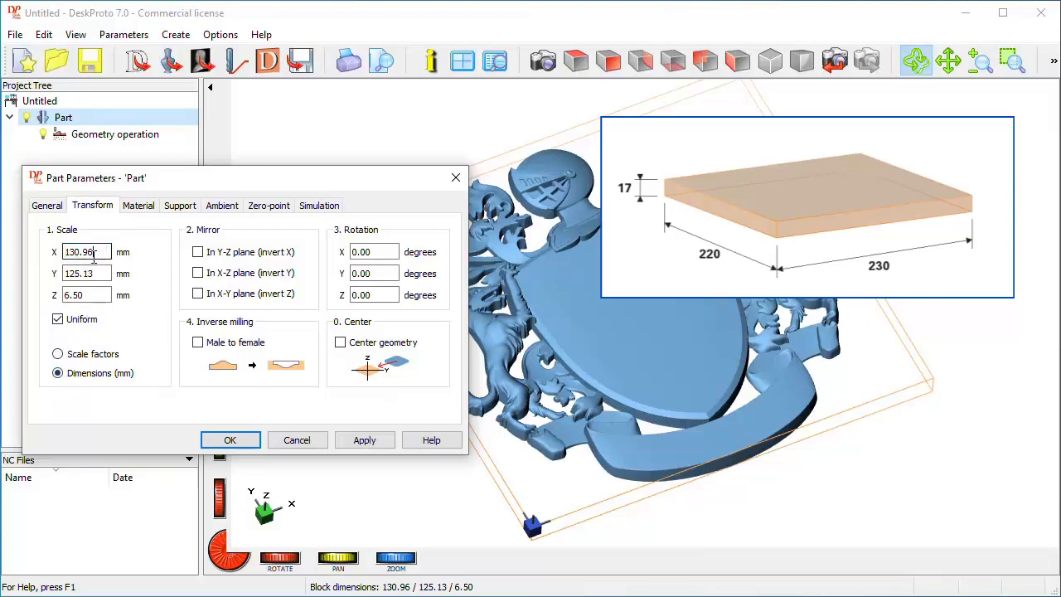
left_click_drag(94, 259, 69, 259)
type("226")
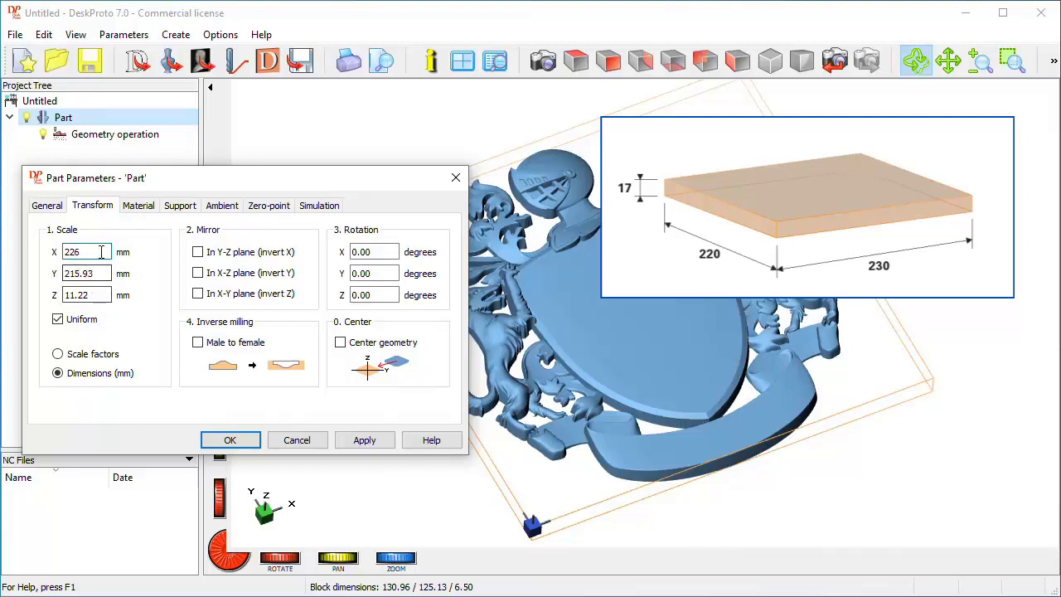
Step: Switch to a custom material block and adjust its X and Y minimum and maximum limits
left_click(139, 207)
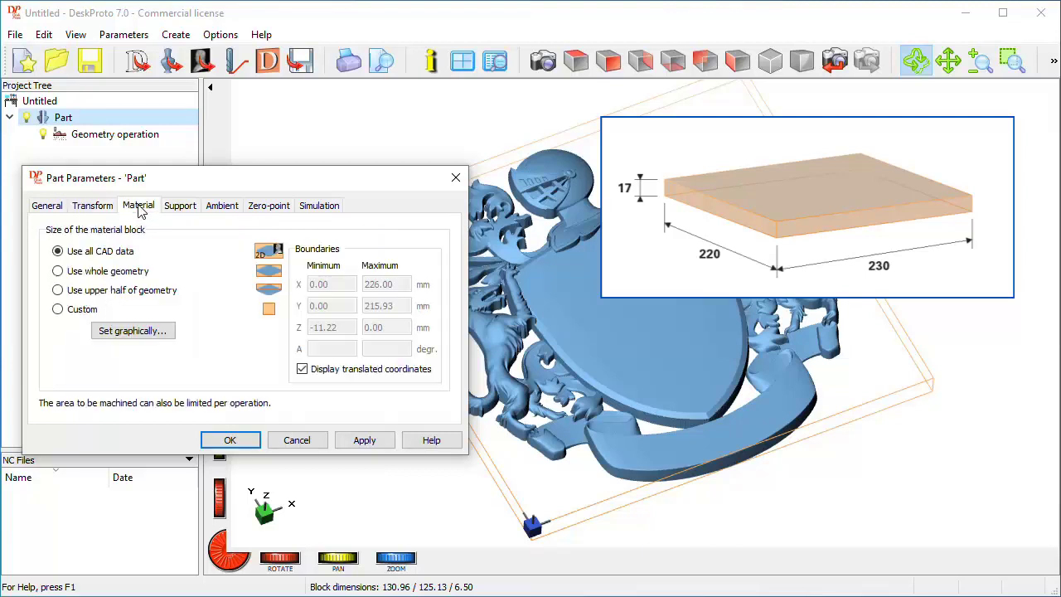
left_click(57, 309)
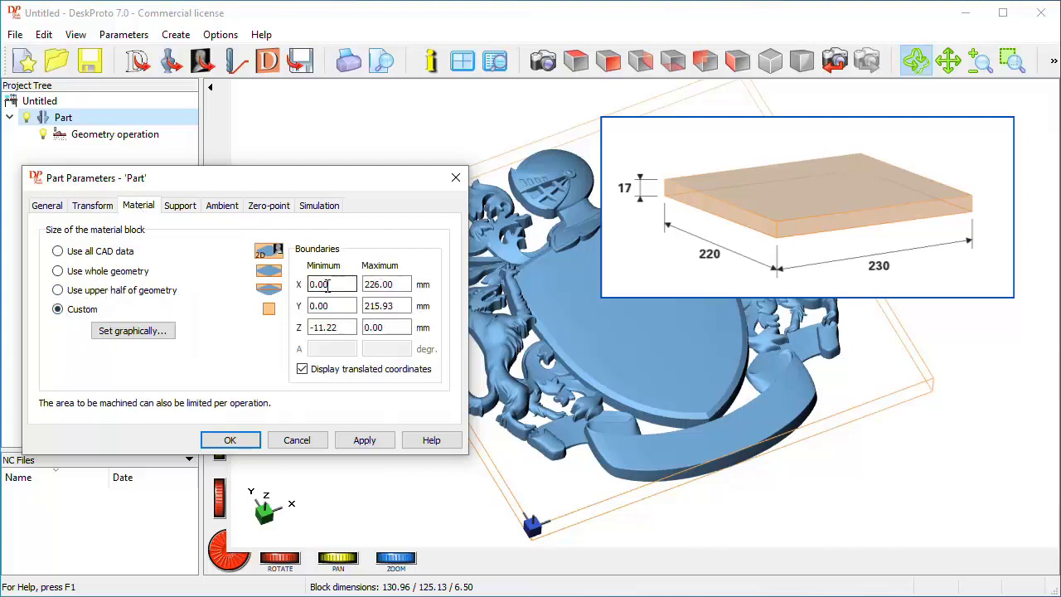
double_click(327, 284)
type("-2")
left_click_drag(377, 284, 423, 304)
type("8")
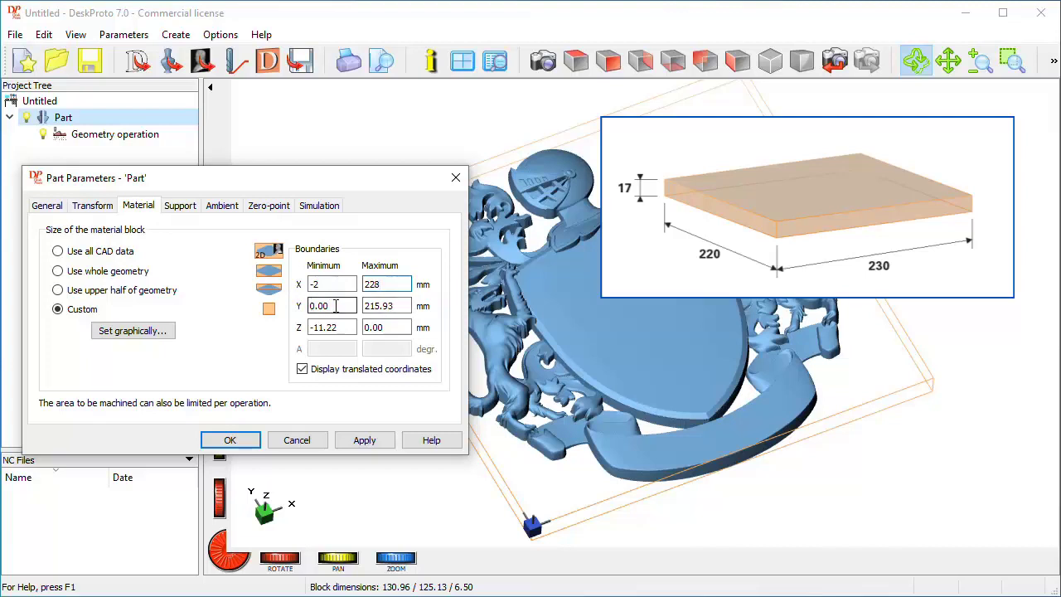
left_click_drag(335, 306, 244, 303)
type("-2")
left_click_drag(374, 306, 390, 307)
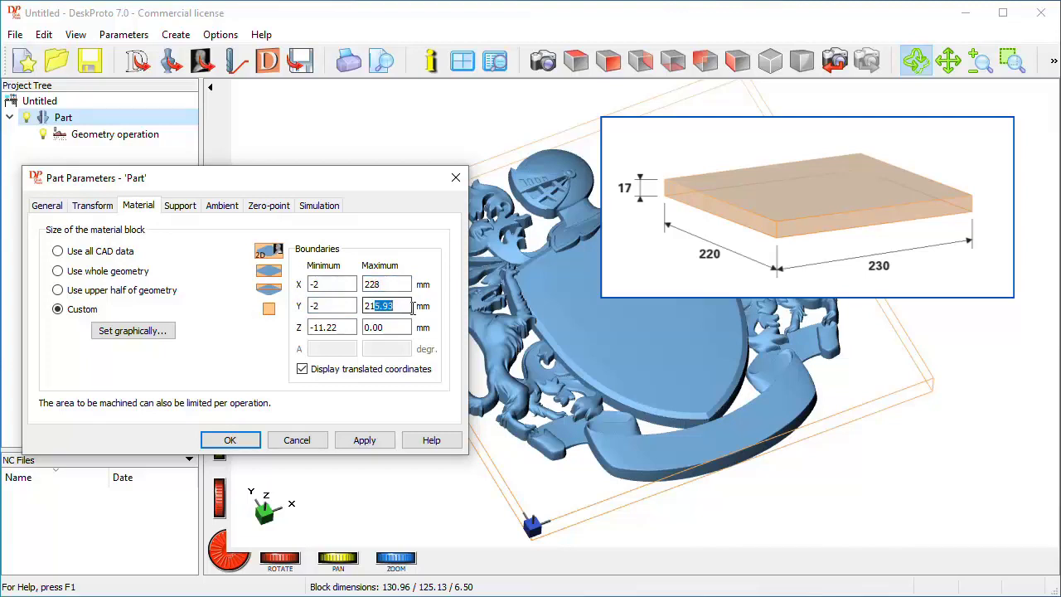
type("9")
Step: Set the material block's Z minimum to -11.5 and Z maximum to 5.5
left_click(377, 326)
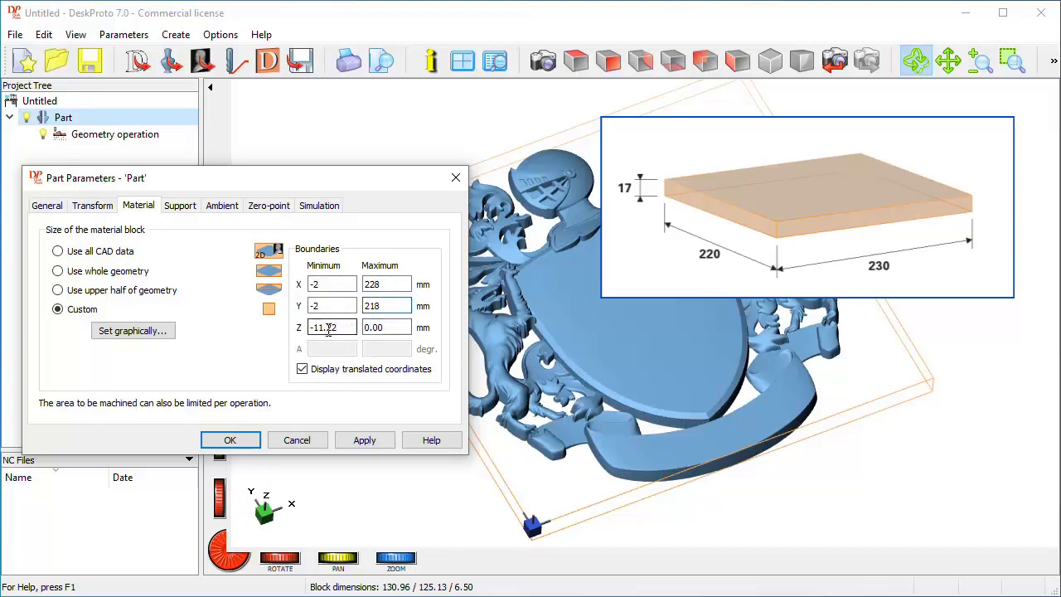
left_click_drag(326, 328, 341, 329)
type("5")
key("Tab")
type("5.5")
left_click(254, 441)
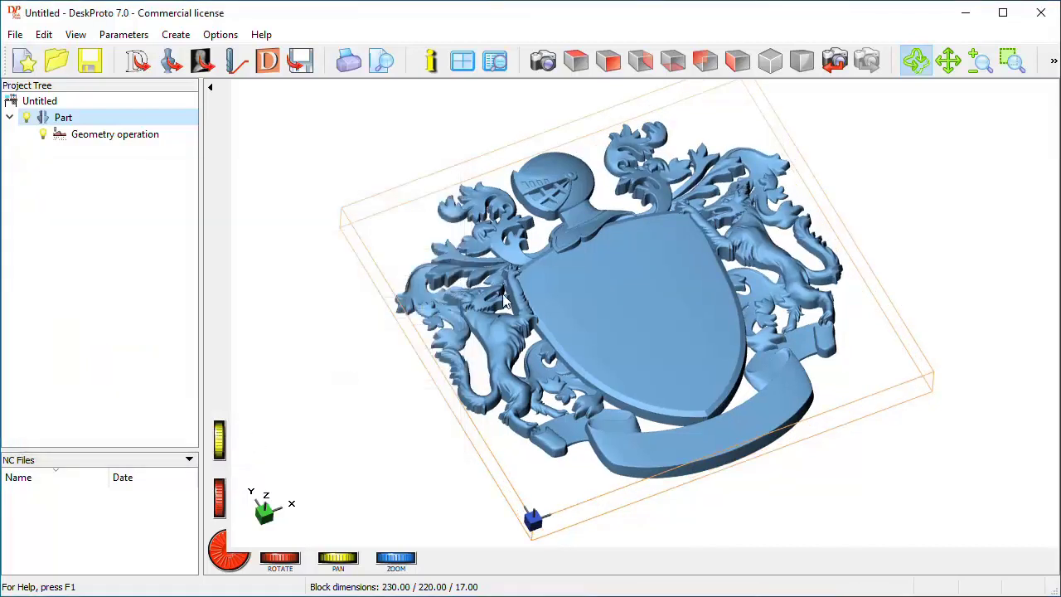
left_click(577, 64)
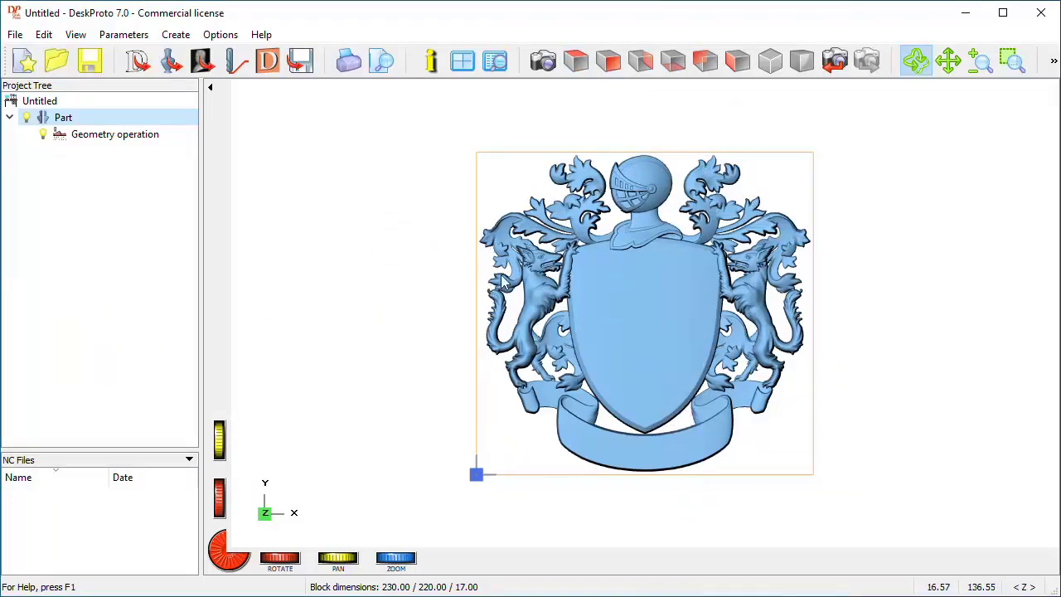
left_click_drag(659, 421, 588, 220)
mouse_move(672, 326)
left_mouse_down()
mouse_move(663, 306)
mouse_move(643, 309)
mouse_move(649, 319)
mouse_move(638, 301)
mouse_move(635, 442)
mouse_move(585, 422)
left_mouse_up()
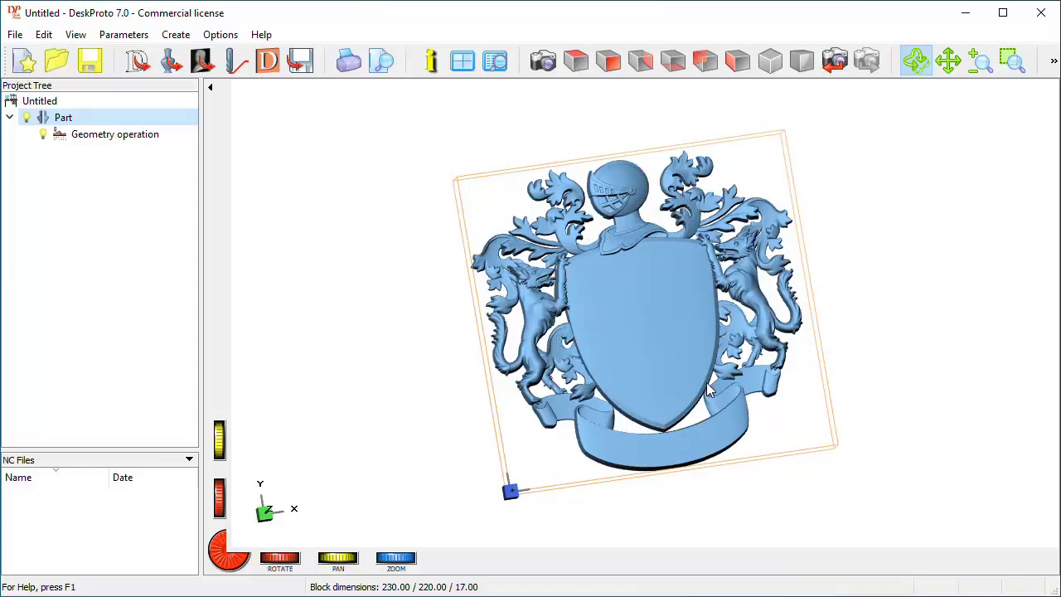
mouse_move(734, 383)
left_mouse_down()
mouse_move(738, 374)
mouse_move(397, 289)
left_mouse_up()
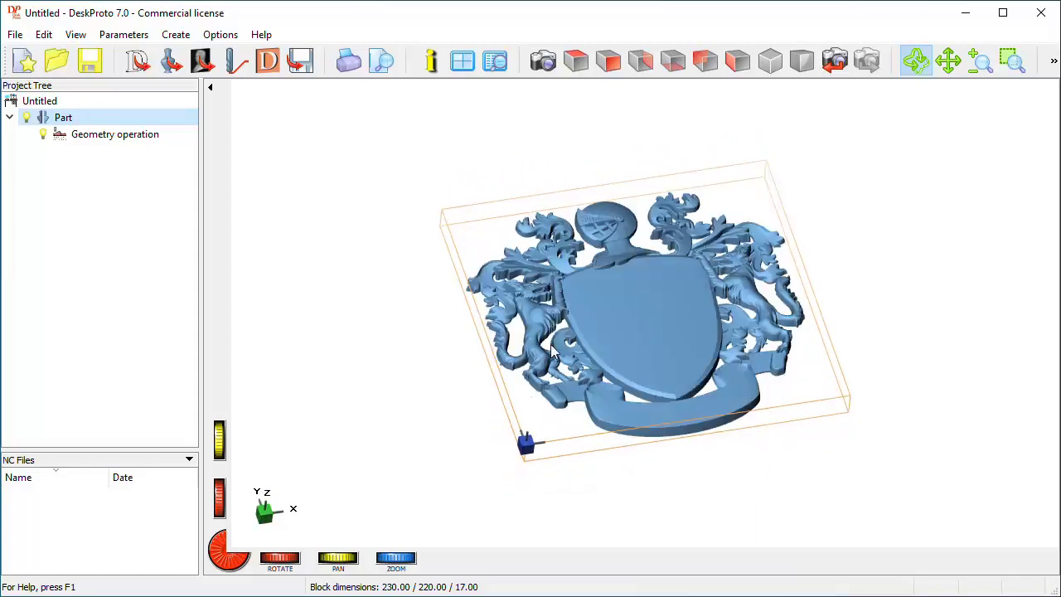
scroll(626, 324, "up", 4)
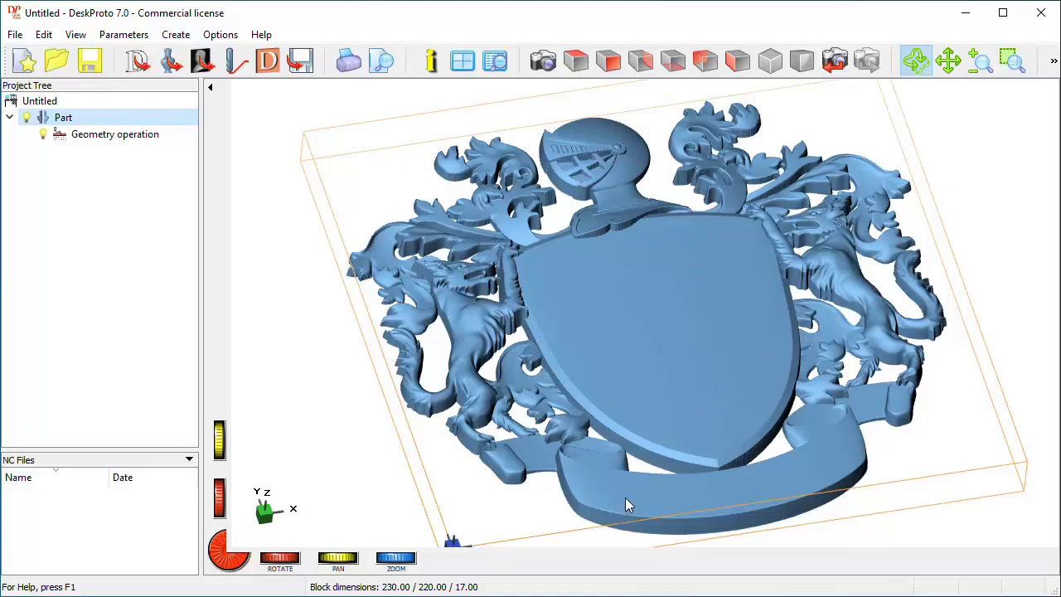
Step: Add DpLogoAlongCurve-Outline.dxf from the Desktop as the project's vector file
left_click(222, 312)
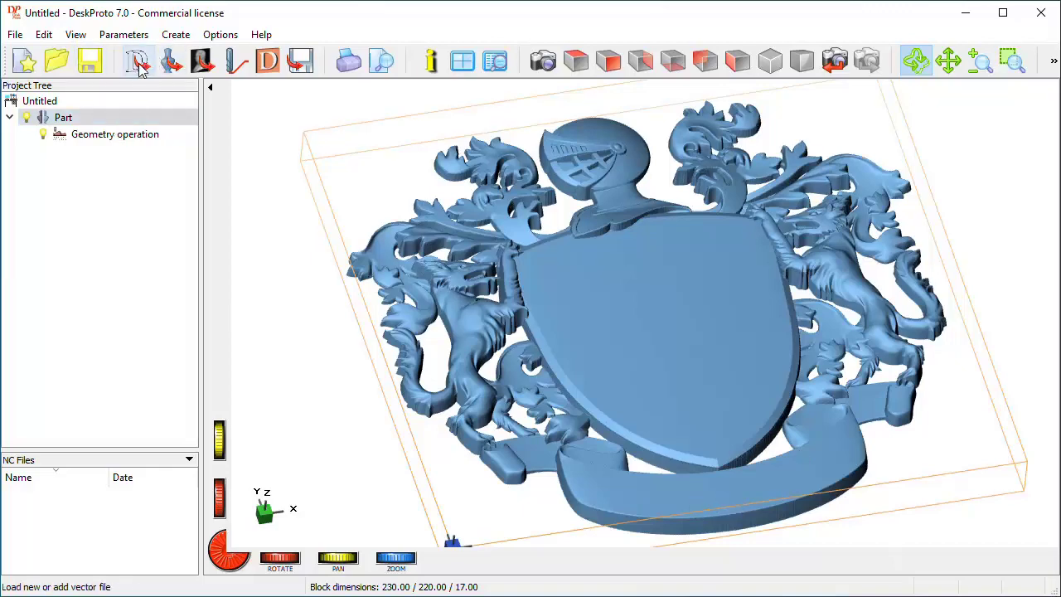
left_click(139, 62)
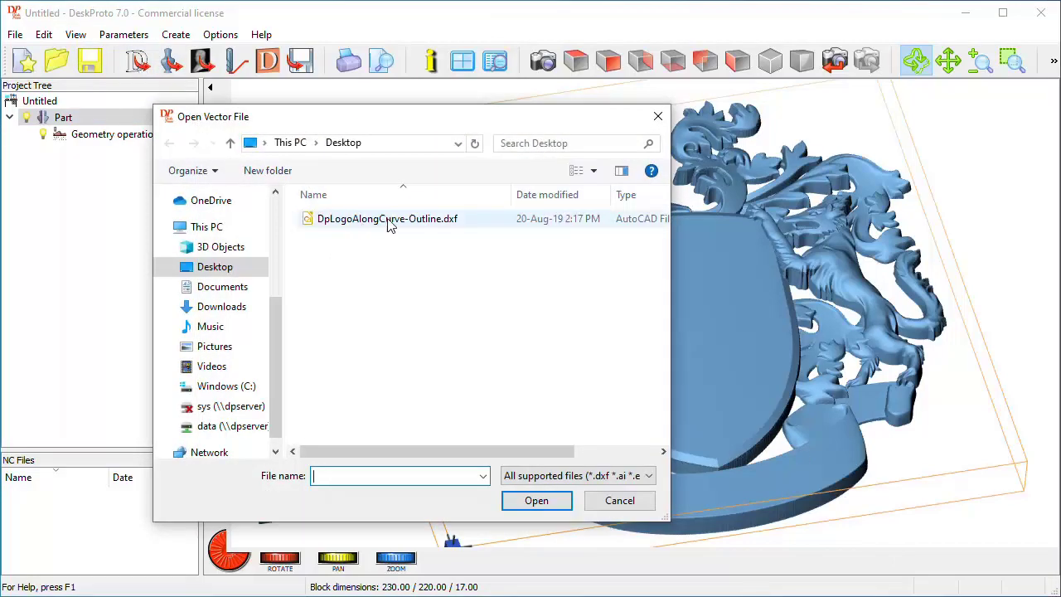
left_click(389, 219)
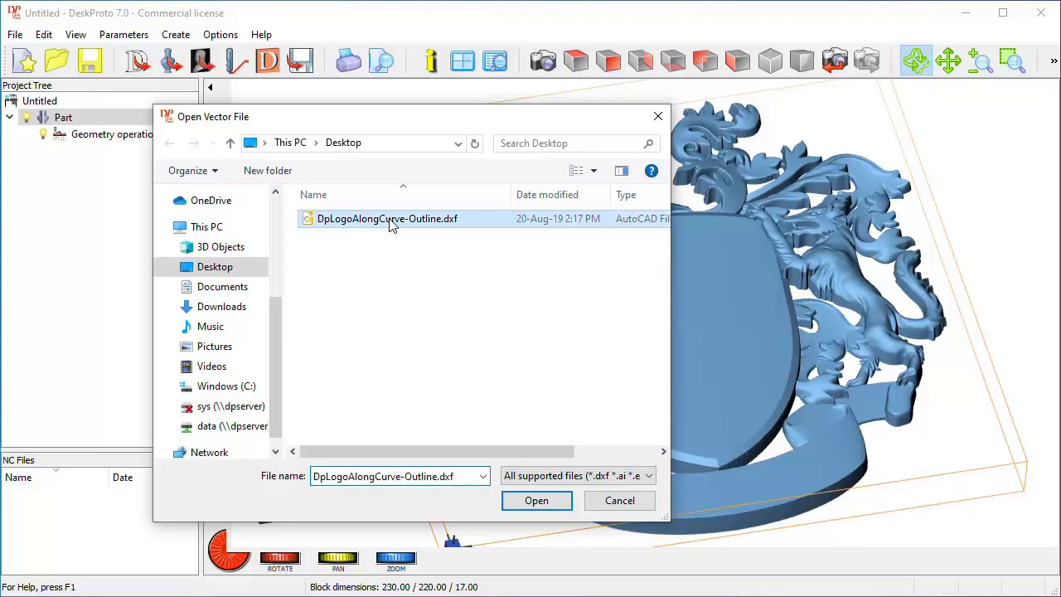
left_click(537, 501)
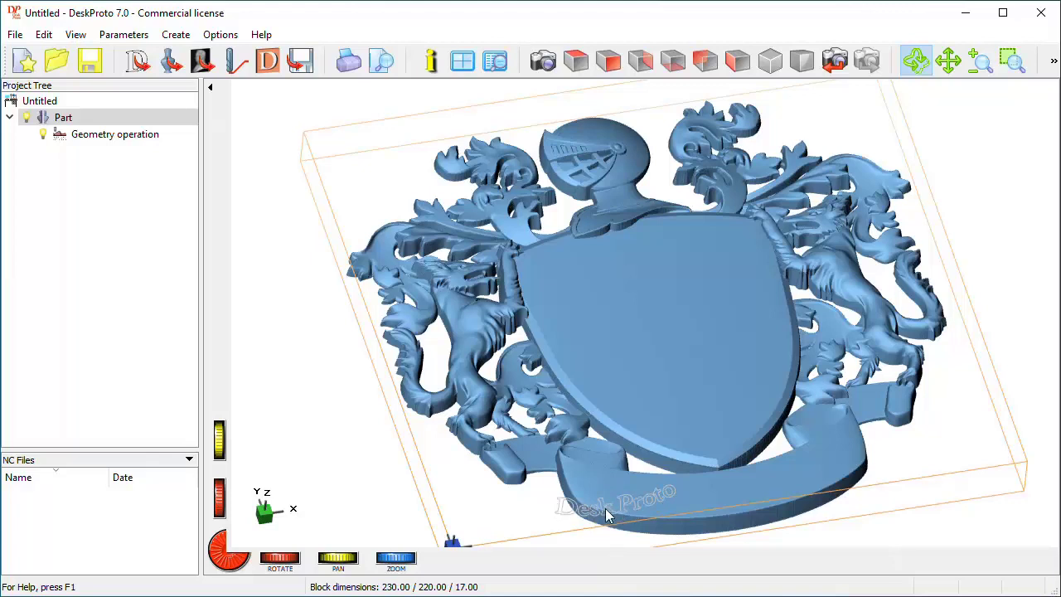
Step: In Part parameters, show the geometry scale as factors and copy the X scale 1.72571
double_click(64, 118)
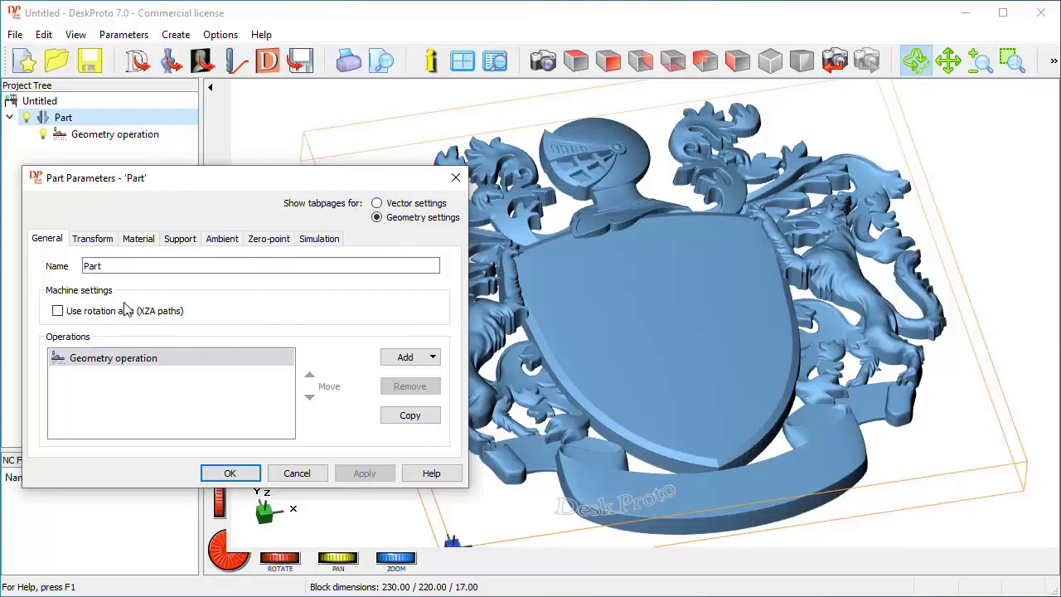
left_click(377, 204)
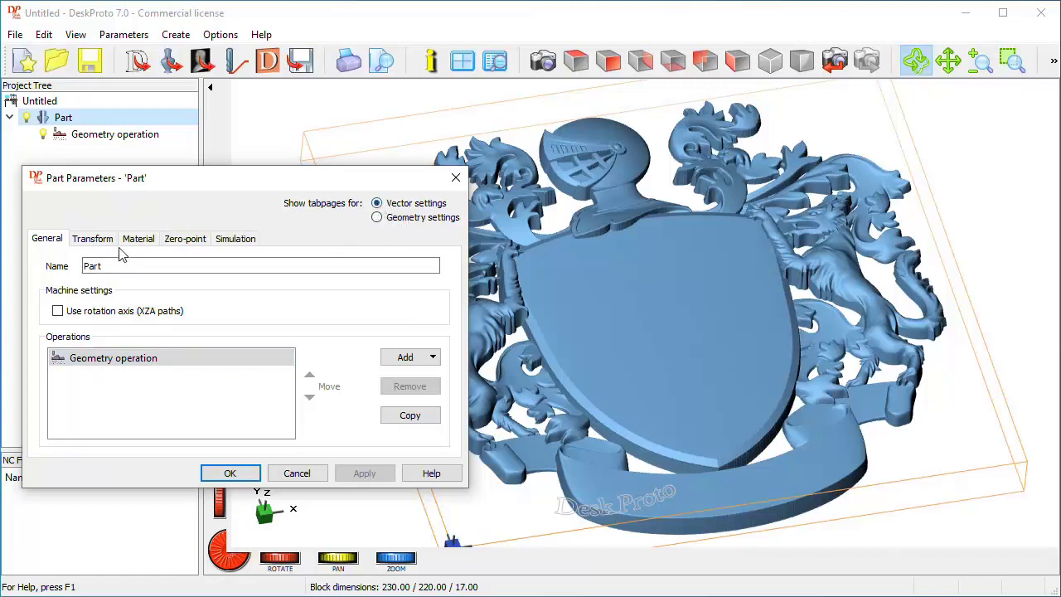
left_click(377, 218)
left_click(377, 204)
left_click(377, 217)
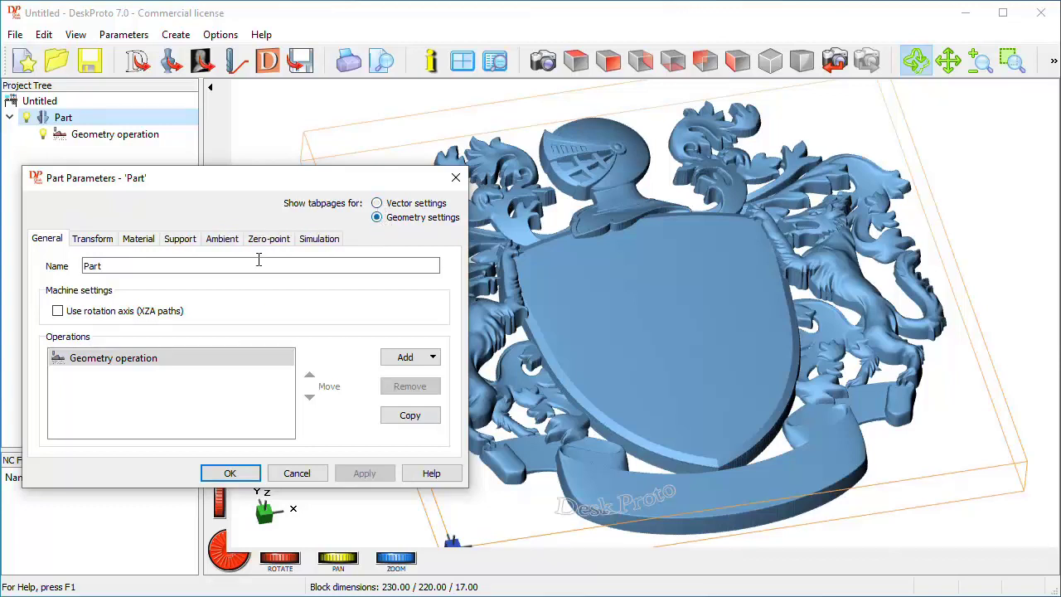
left_click(93, 239)
left_click(58, 387)
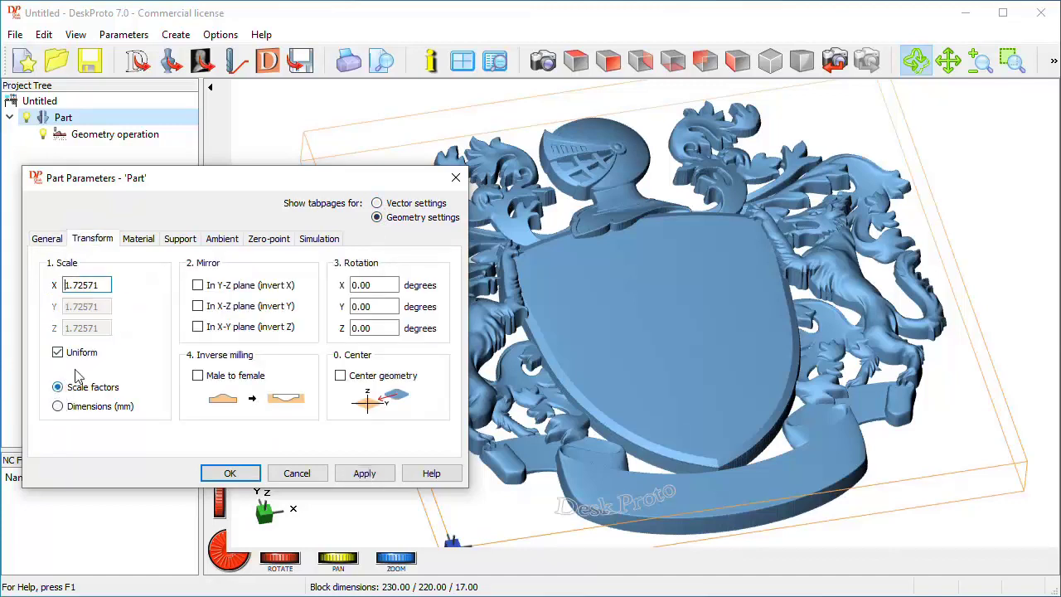
left_click(103, 286)
left_click_drag(104, 286, 53, 292)
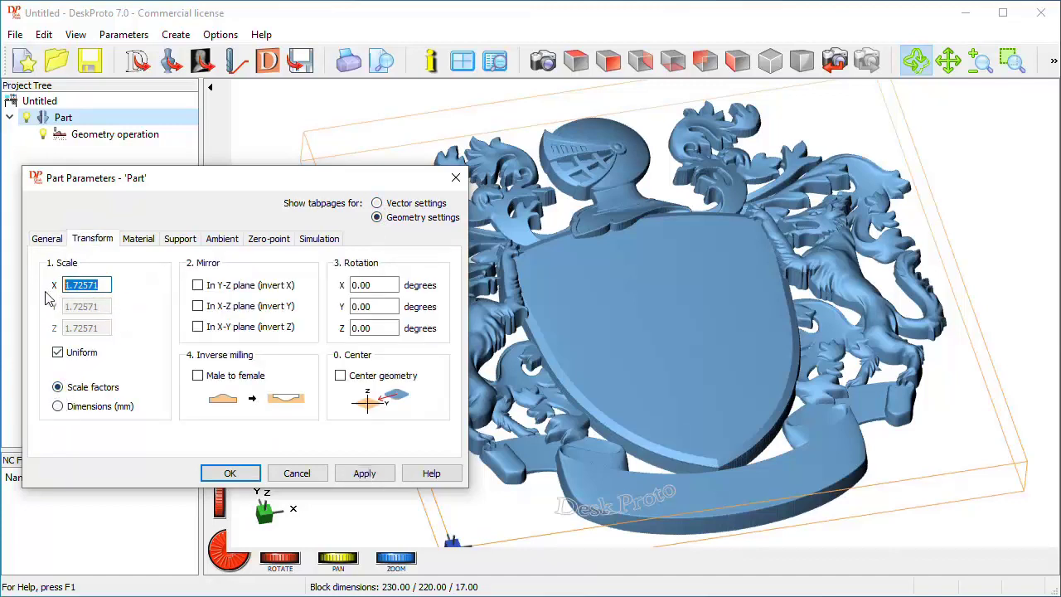
key("ctrl+c")
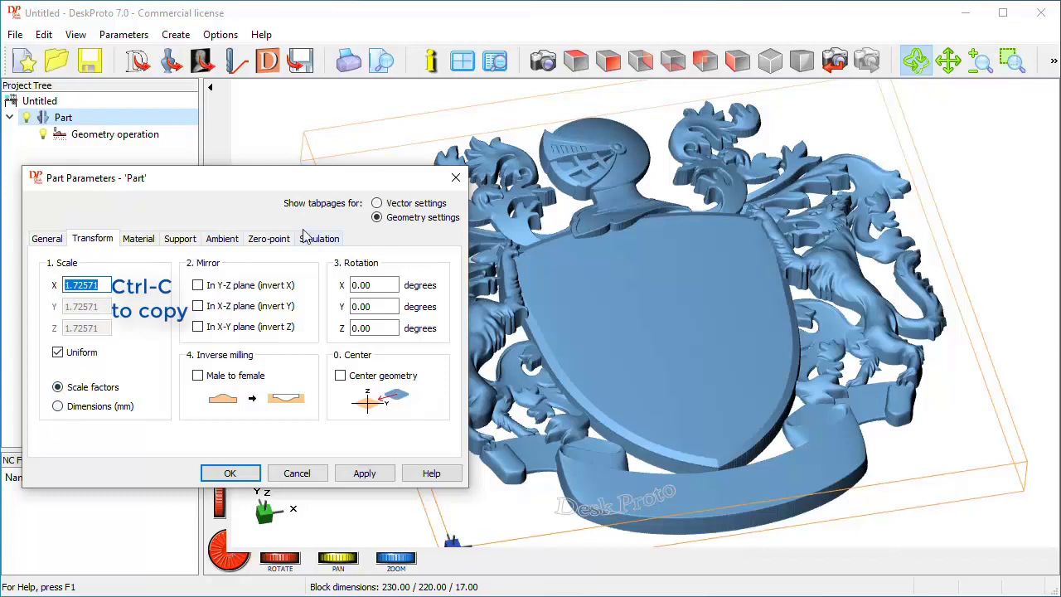
Step: Paste 1.72571 as the vector X scale, confirm the warning, and inspect the scaled logo
left_click(378, 204)
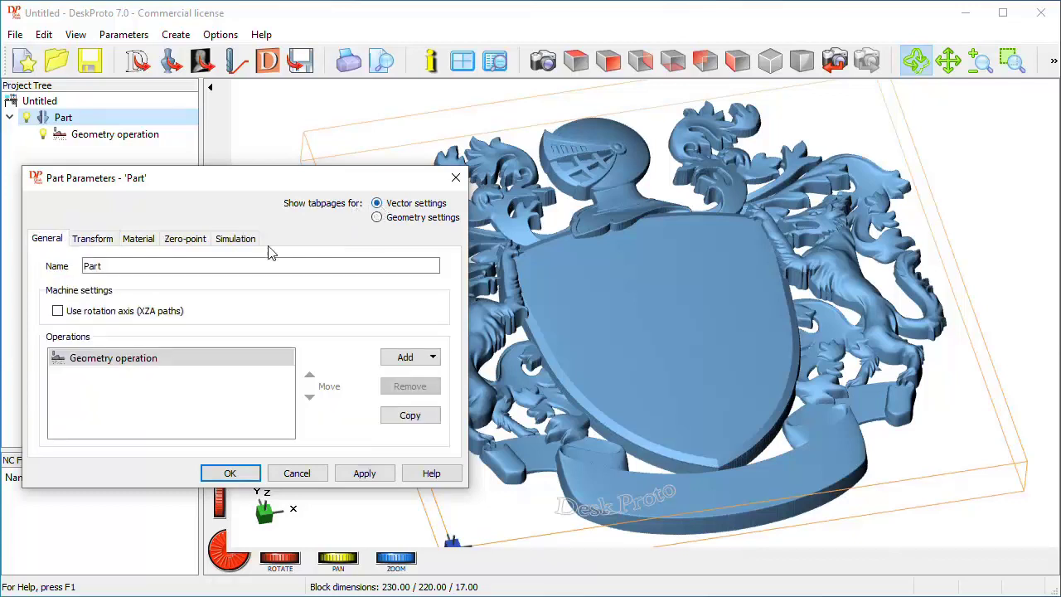
left_click(101, 239)
left_click_drag(104, 285, 52, 284)
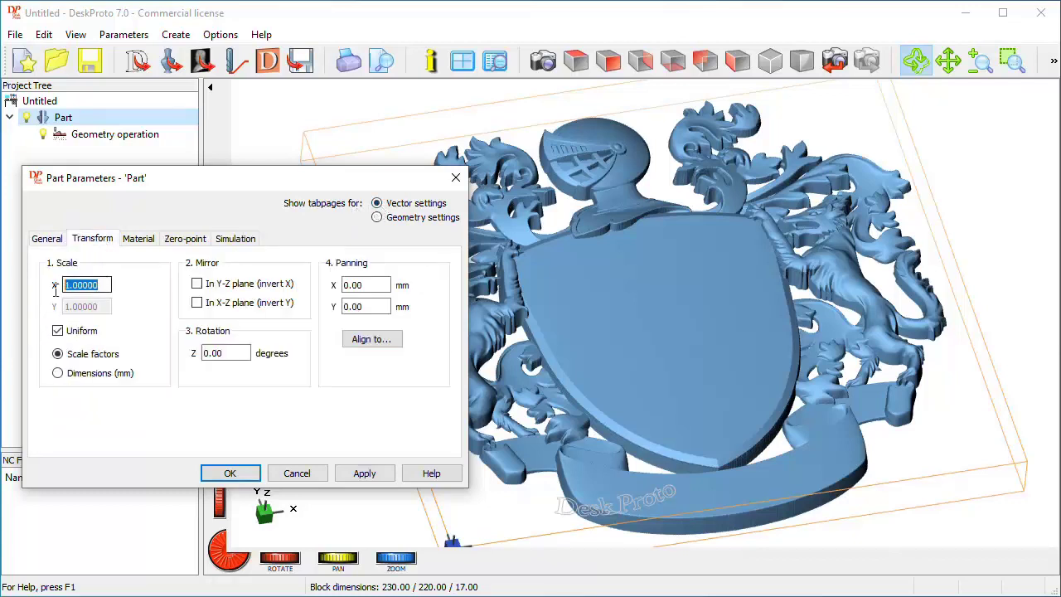
key("ctrl+v")
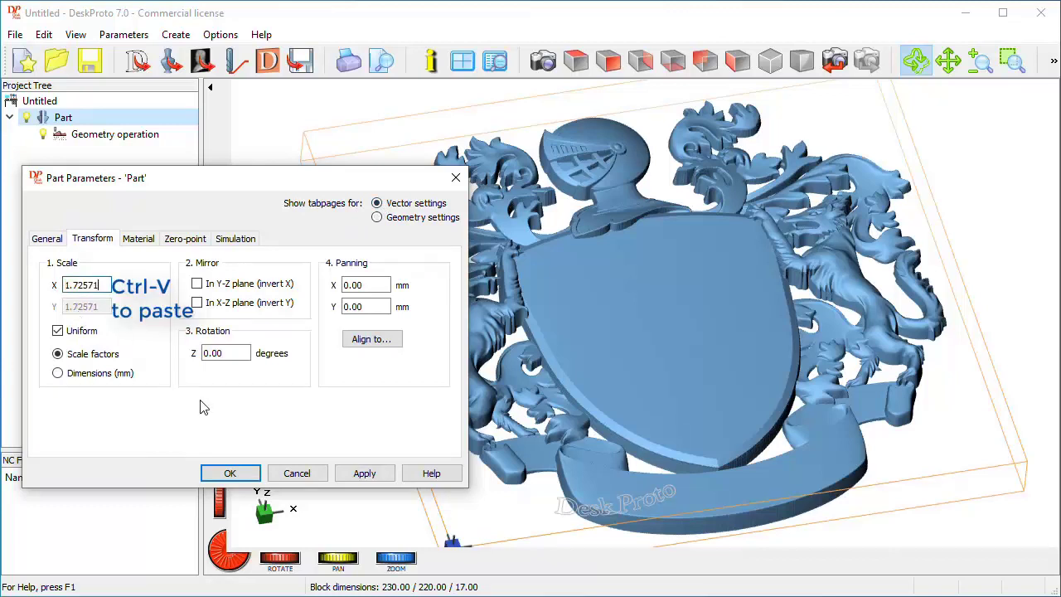
left_click(229, 472)
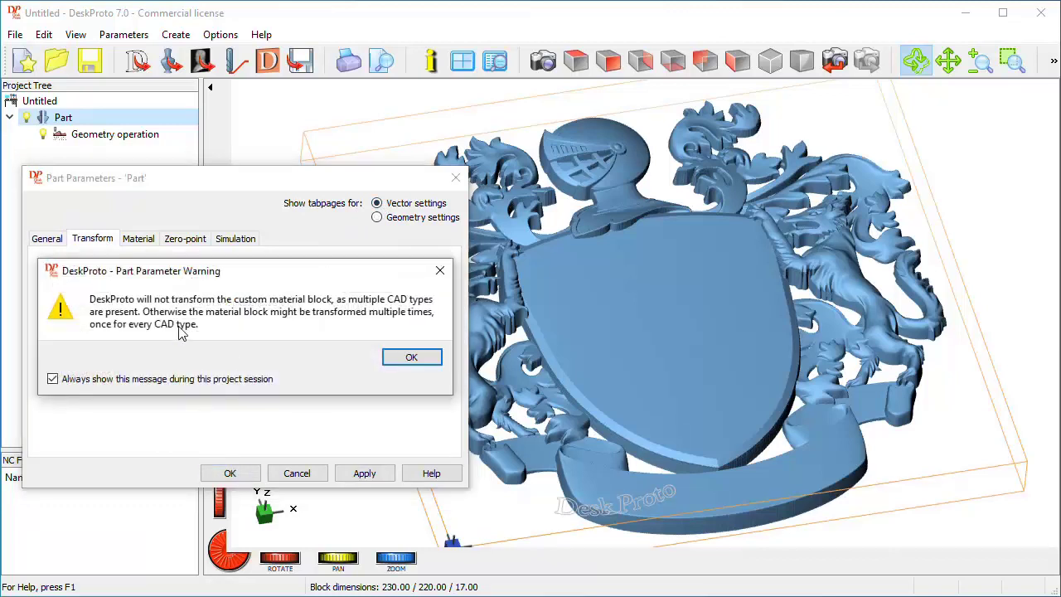
left_click(406, 357)
mouse_move(722, 425)
left_mouse_down()
mouse_move(683, 383)
mouse_move(687, 481)
mouse_move(666, 355)
left_mouse_up()
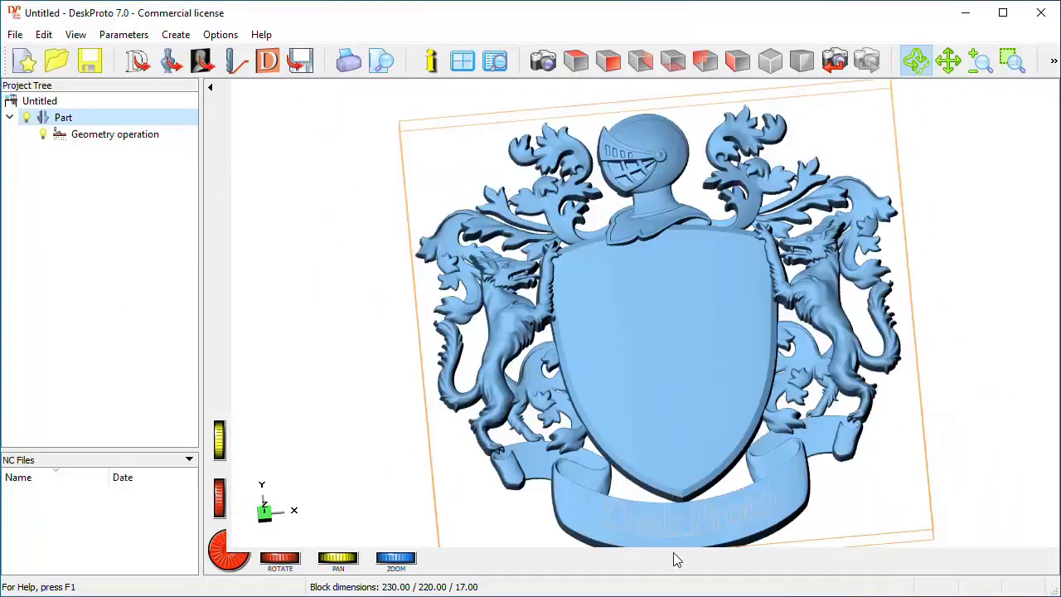
left_click_drag(700, 503, 736, 419)
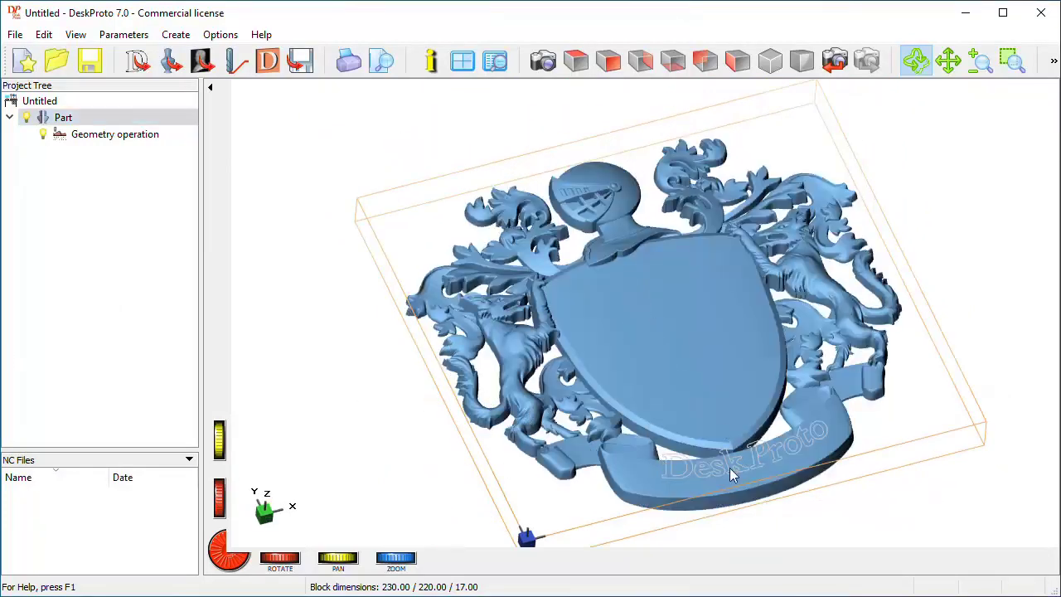
Step: Load DP AlarmClock 500x660.gif from the Desktop as the bitmap file
left_click(202, 66)
left_click(348, 219)
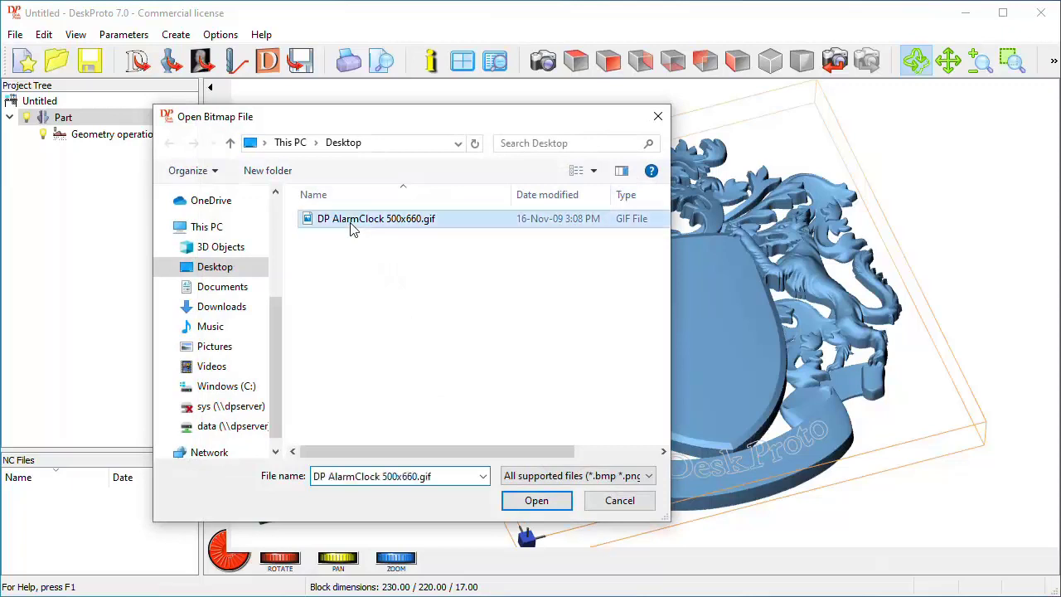
left_click(540, 501)
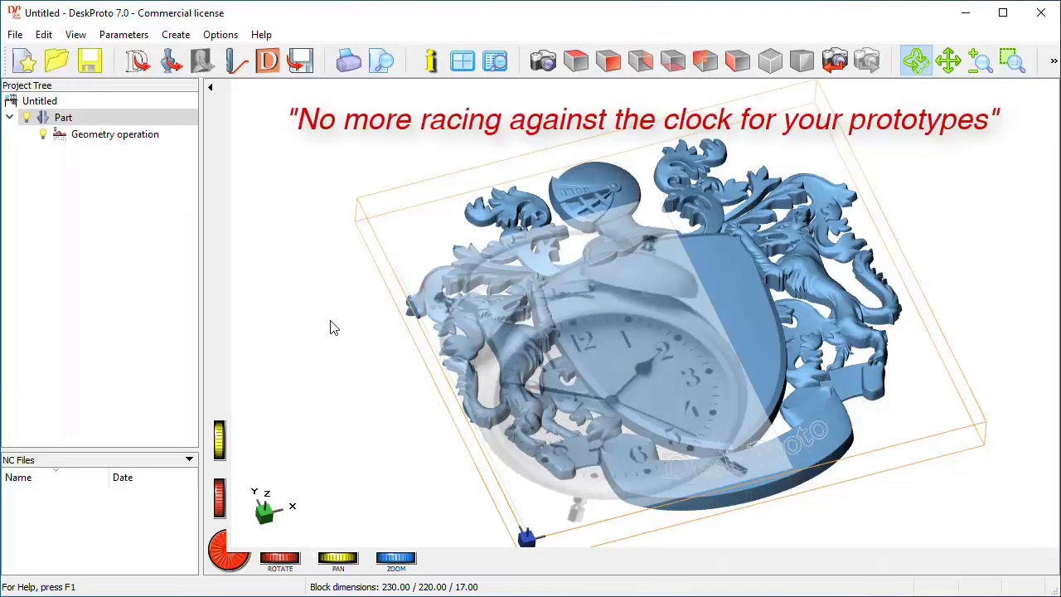
Step: Give the clock bitmap a custom size with a Y height of 100 mm and apply it
double_click(79, 121)
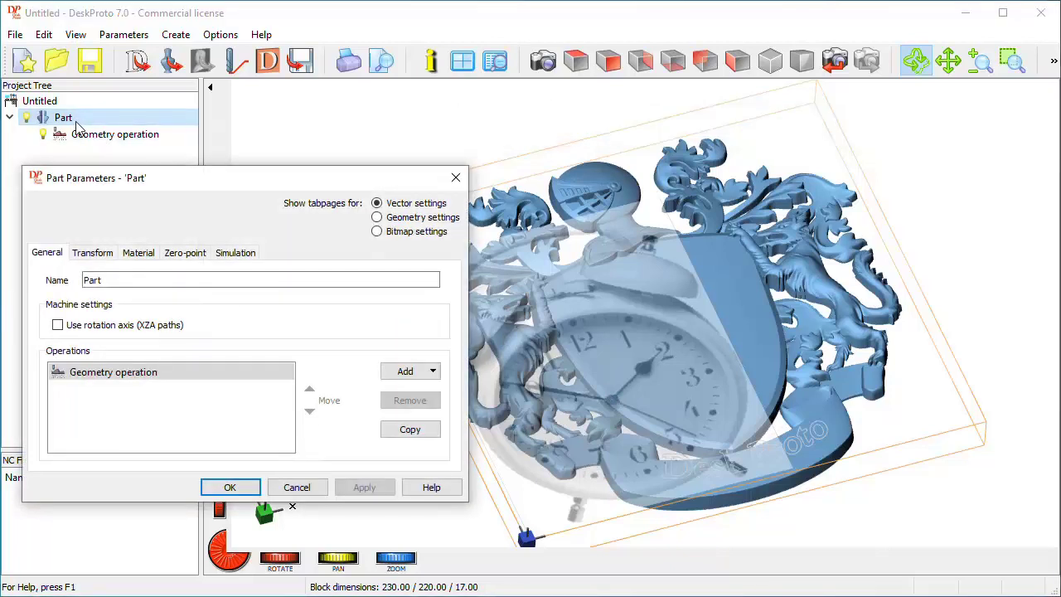
left_click(378, 232)
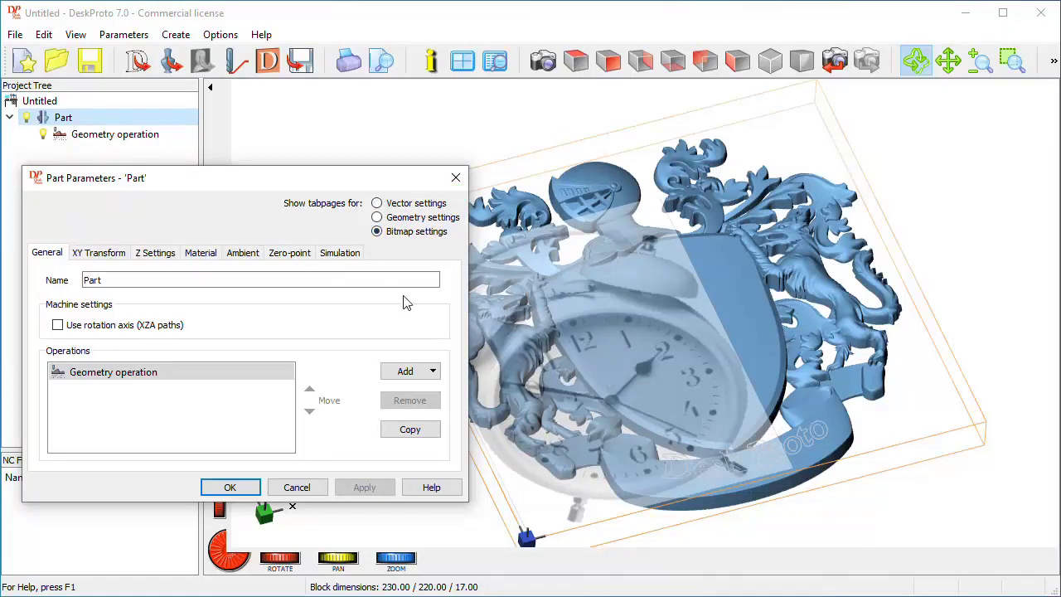
left_click(99, 254)
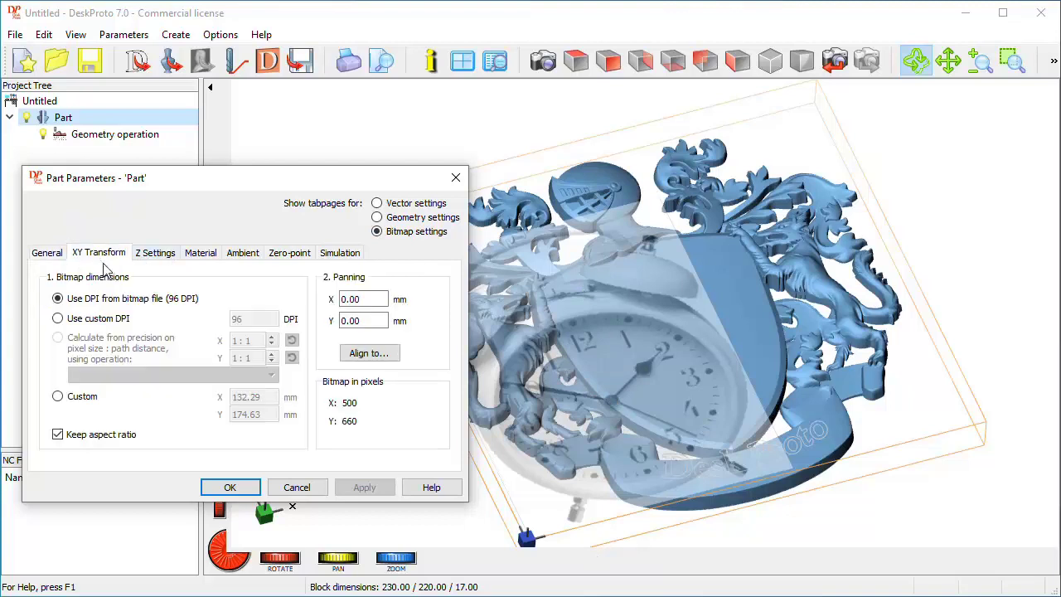
left_click(58, 397)
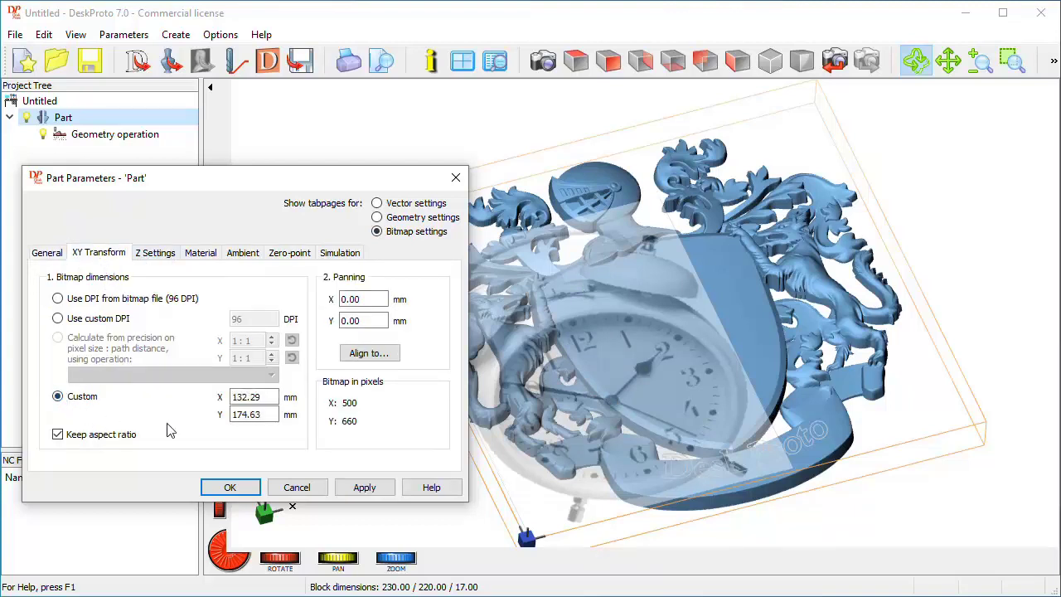
left_click_drag(267, 414, 210, 416)
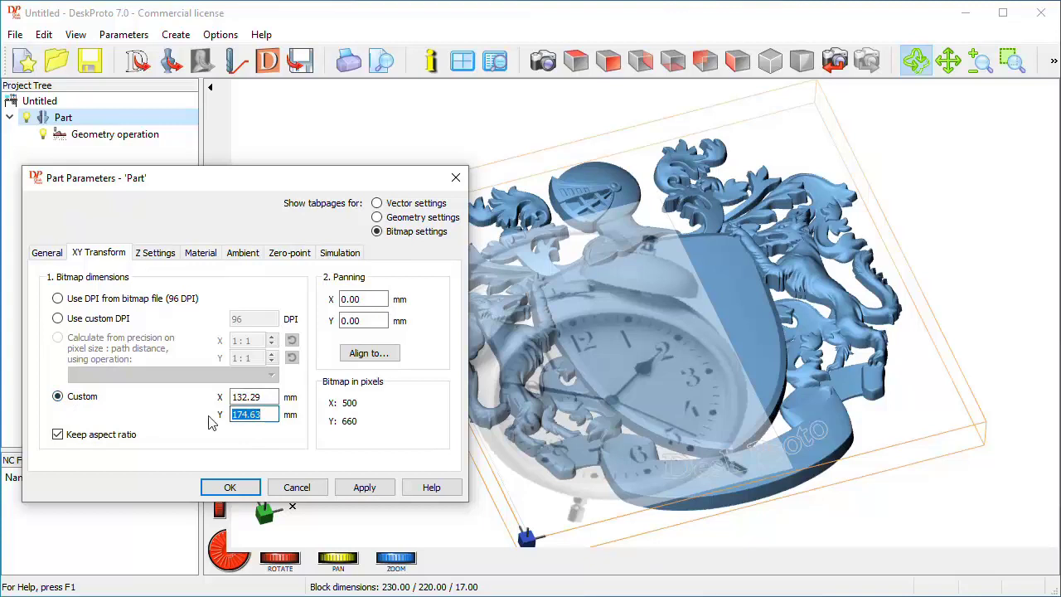
type("100")
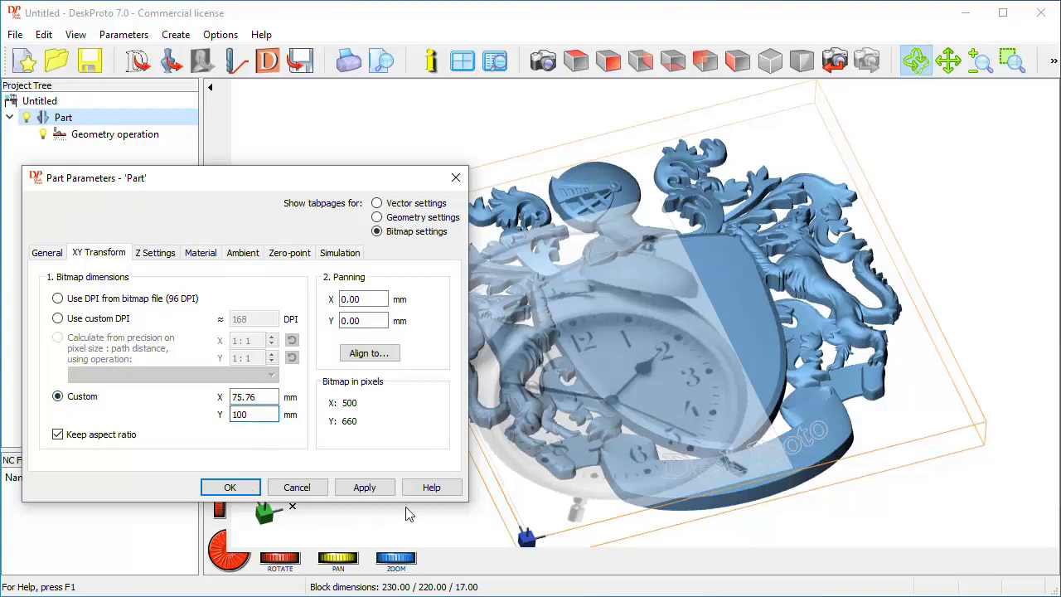
left_click(365, 487)
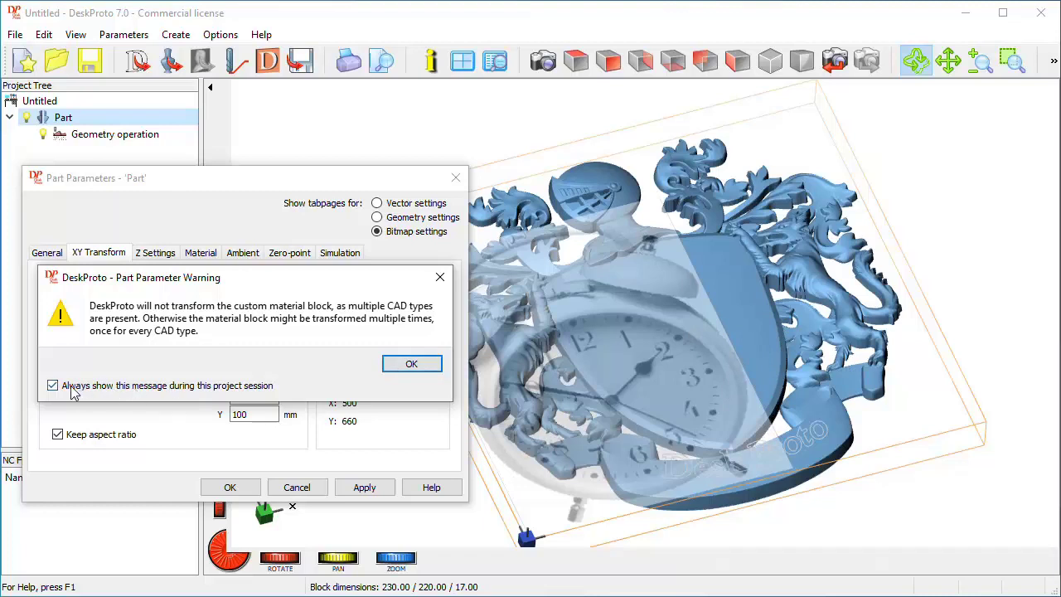
Step: Accept the material block warning and pan the bitmap to X 75 mm, Y 51 mm
left_click(412, 362)
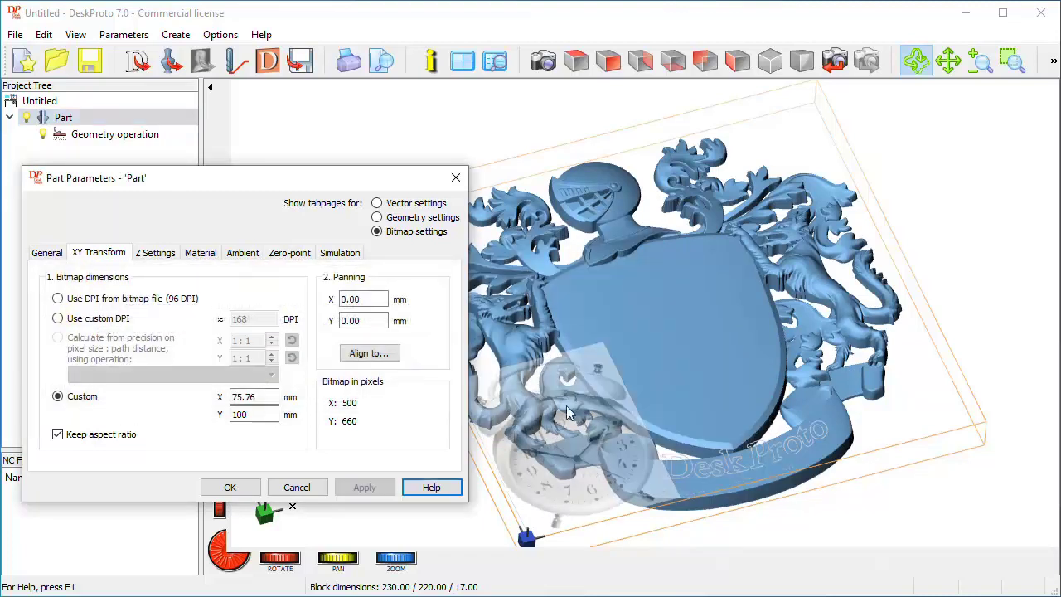
left_click(366, 299)
left_click_drag(366, 299, 287, 305)
type("75")
left_click(362, 320)
left_click_drag(362, 320, 326, 328)
type("51")
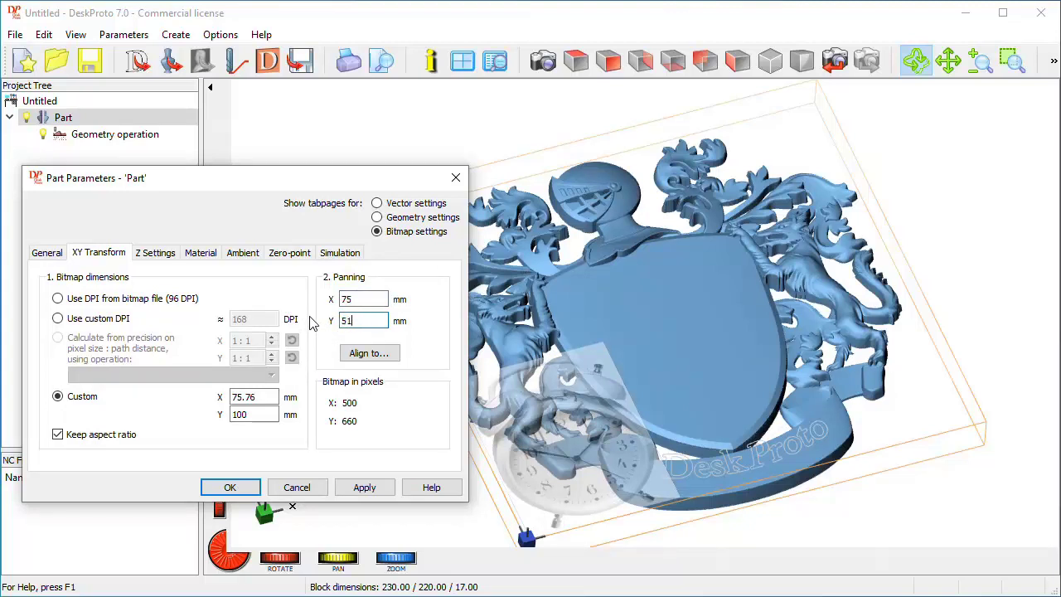
left_click(365, 487)
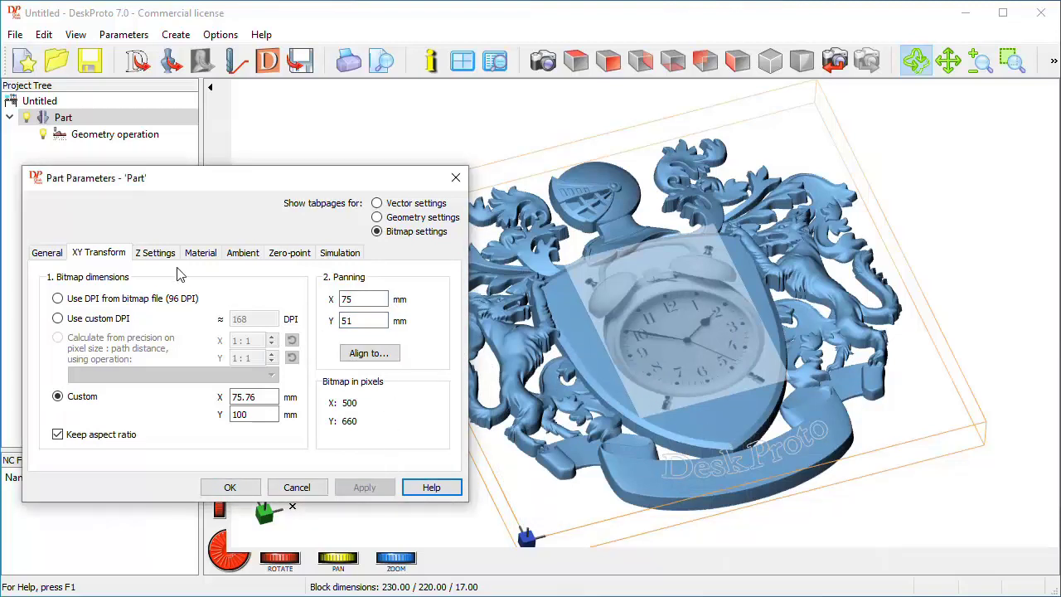
Step: Set the bitmap relief depth to 0 mm for white and 2 mm for black, projected onto the 3D geometry
left_click(156, 253)
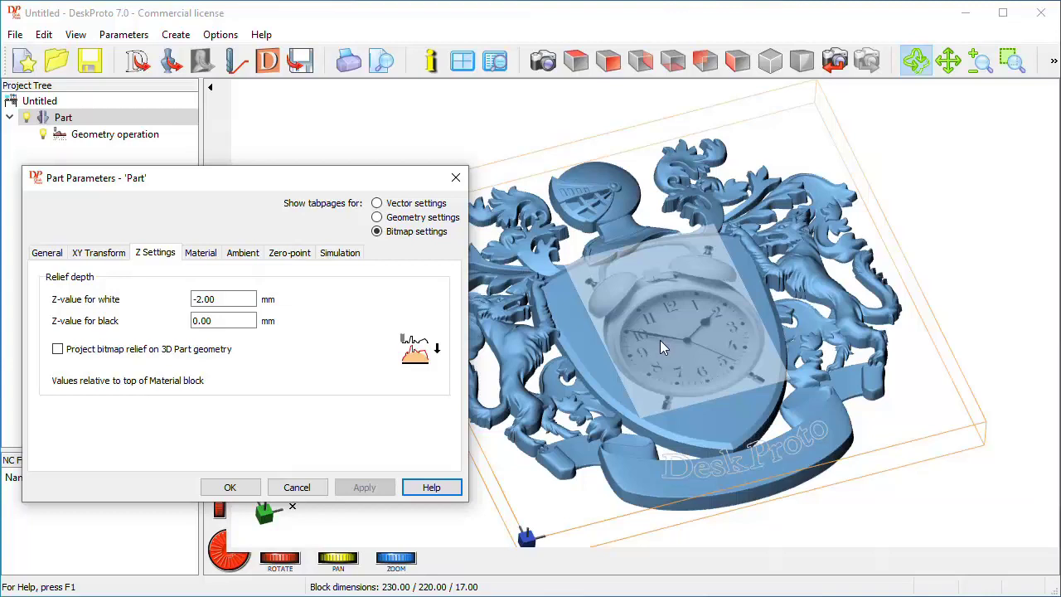
left_click_drag(235, 299, 174, 296)
type("0")
key("Tab")
type("2")
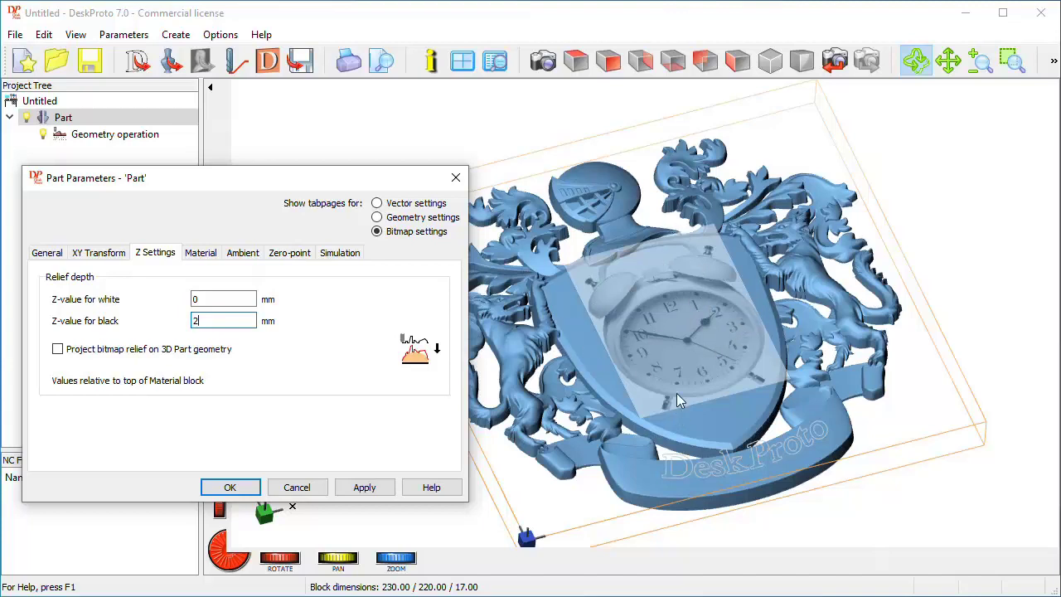
left_click(57, 349)
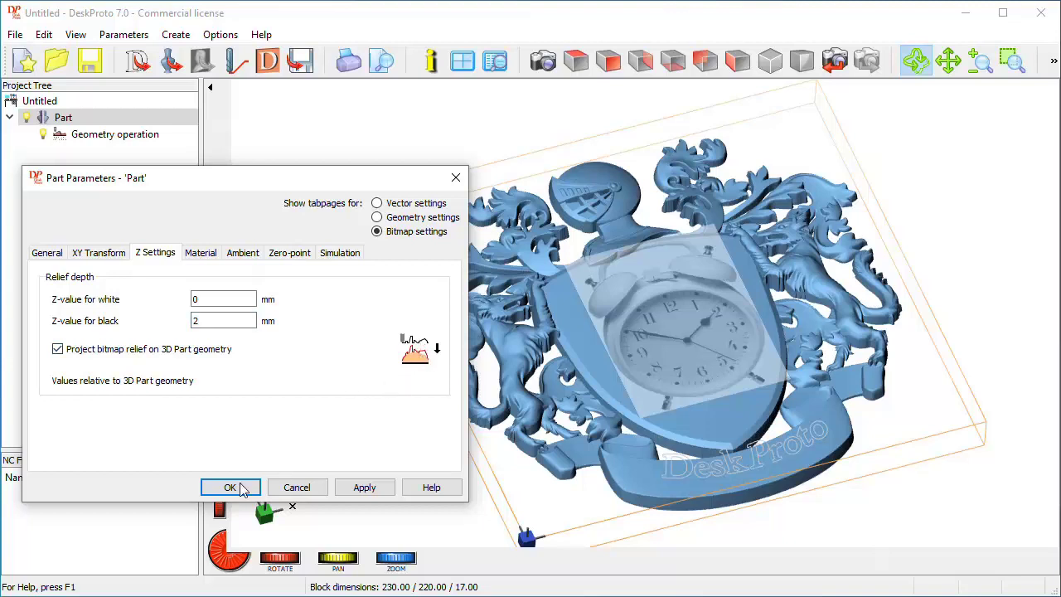
left_click(230, 489)
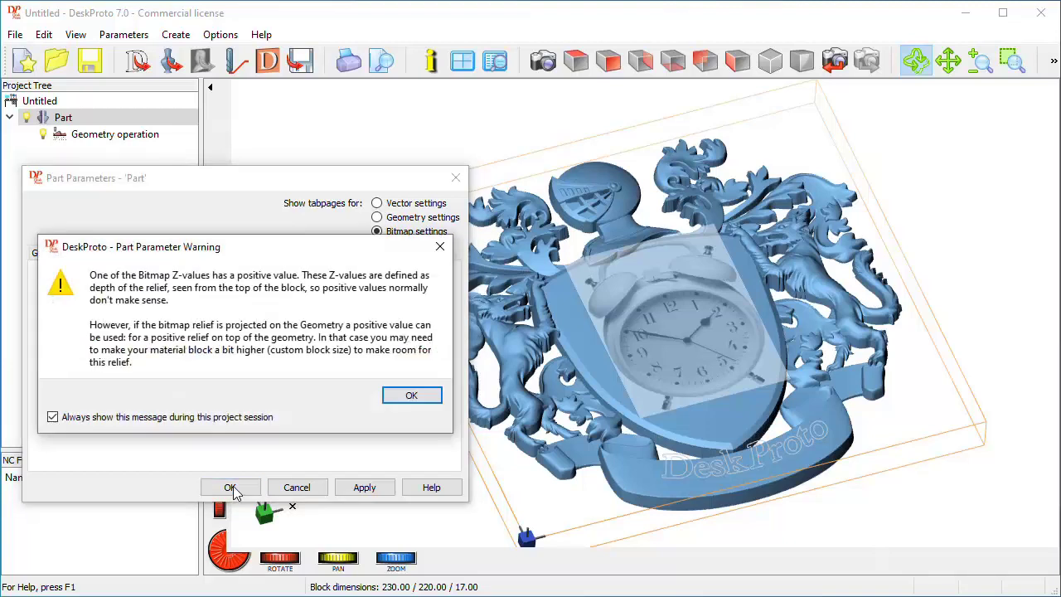
left_click(411, 397)
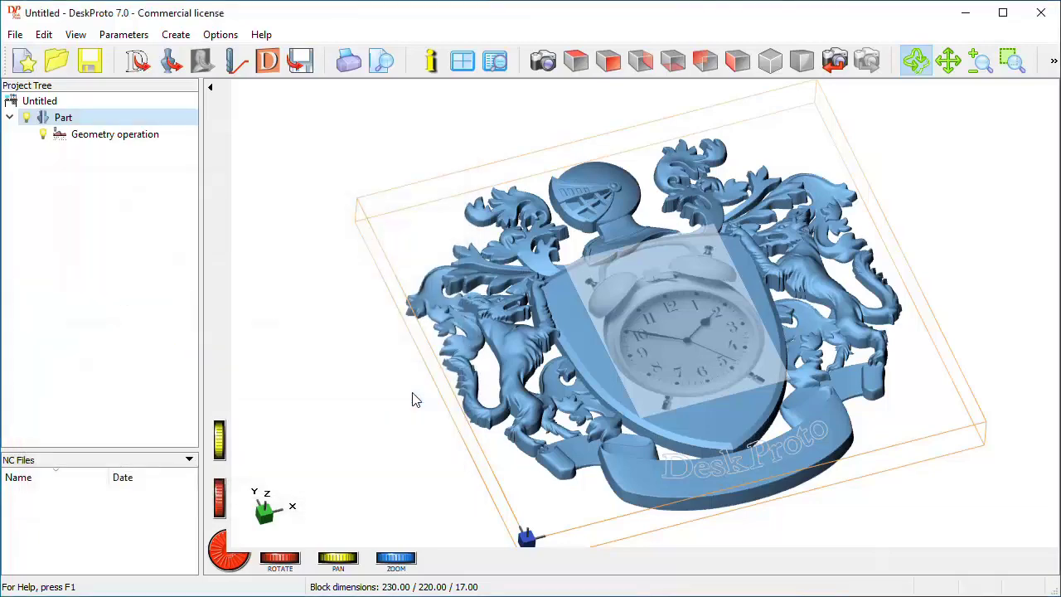
Step: Add a Bitmap operation to the Part, remove the Geometry operation, and select the new Bitmap operation
left_click_drag(684, 370, 689, 391)
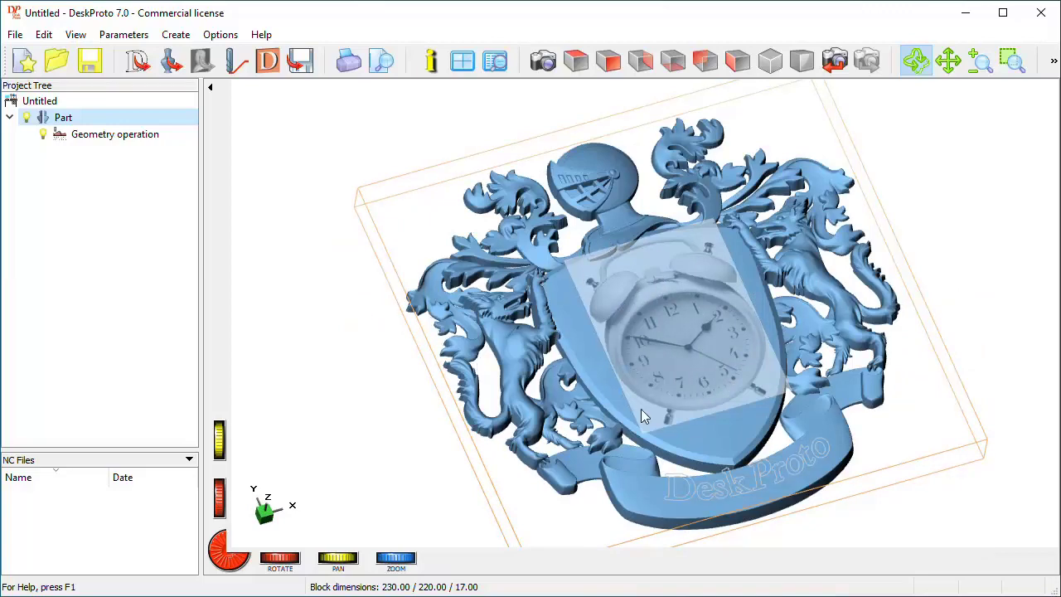
mouse_move(728, 444)
left_mouse_down()
mouse_move(711, 314)
mouse_move(703, 448)
left_mouse_up()
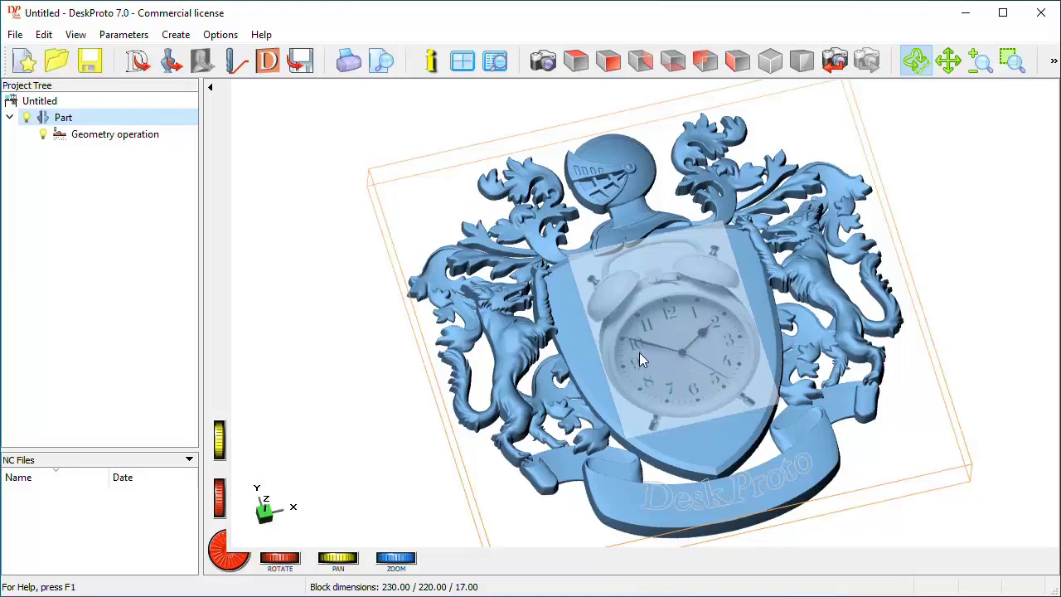
right_click(71, 122)
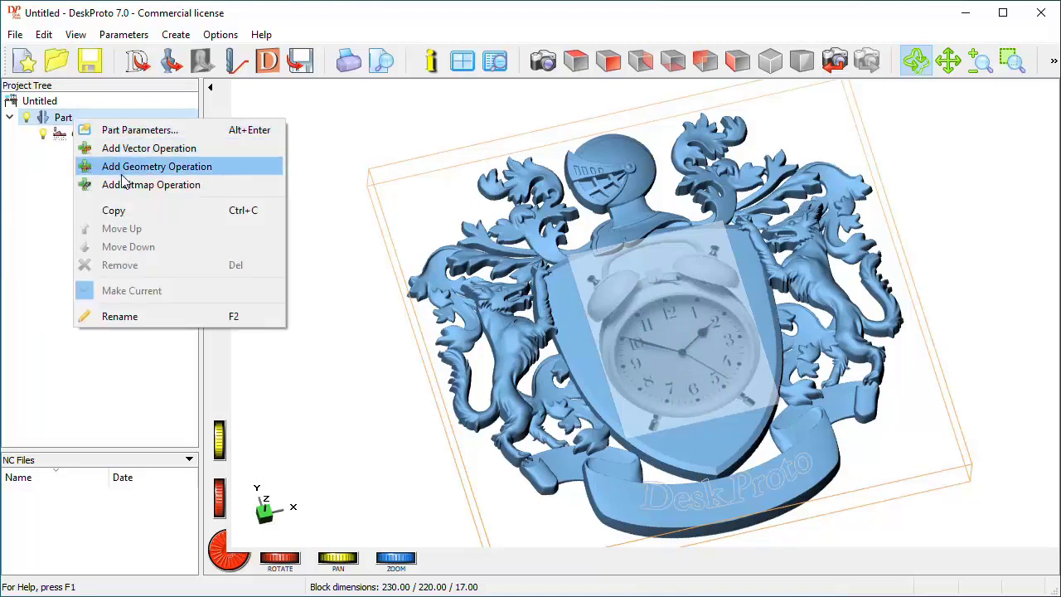
left_click(126, 184)
right_click(114, 138)
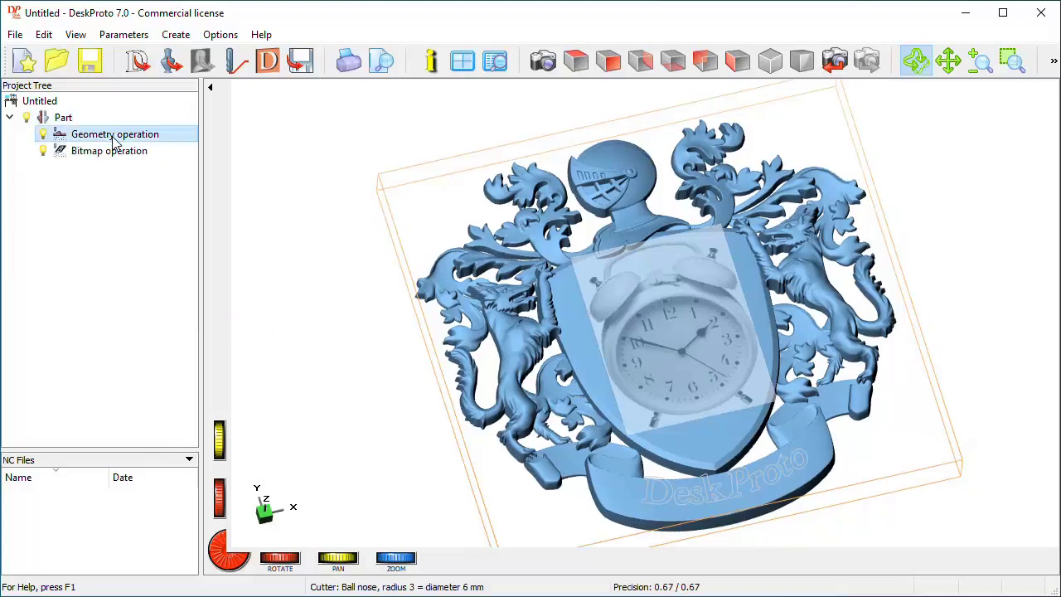
left_click(171, 228)
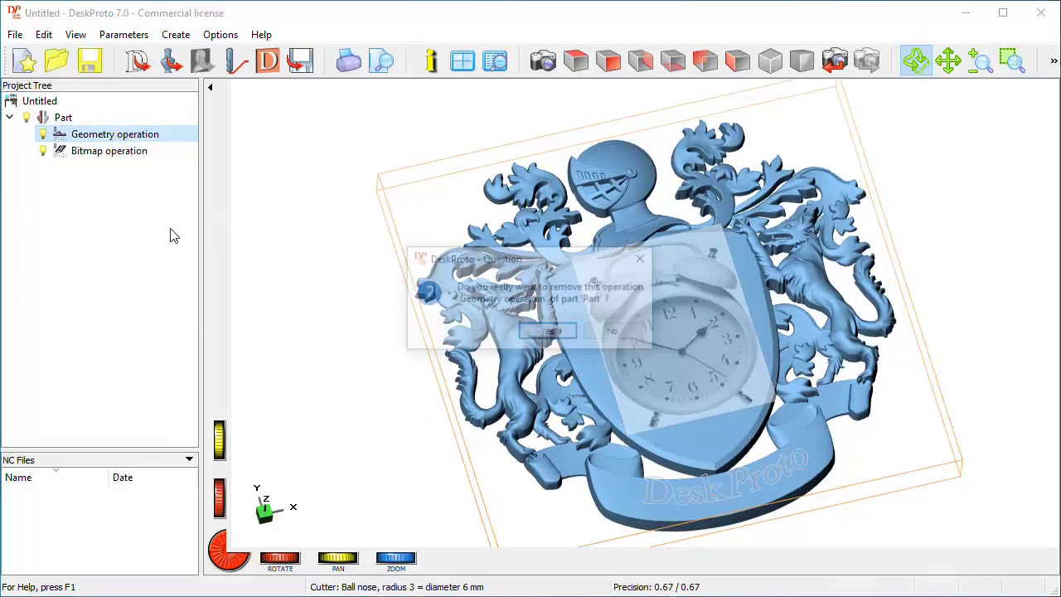
left_click(549, 331)
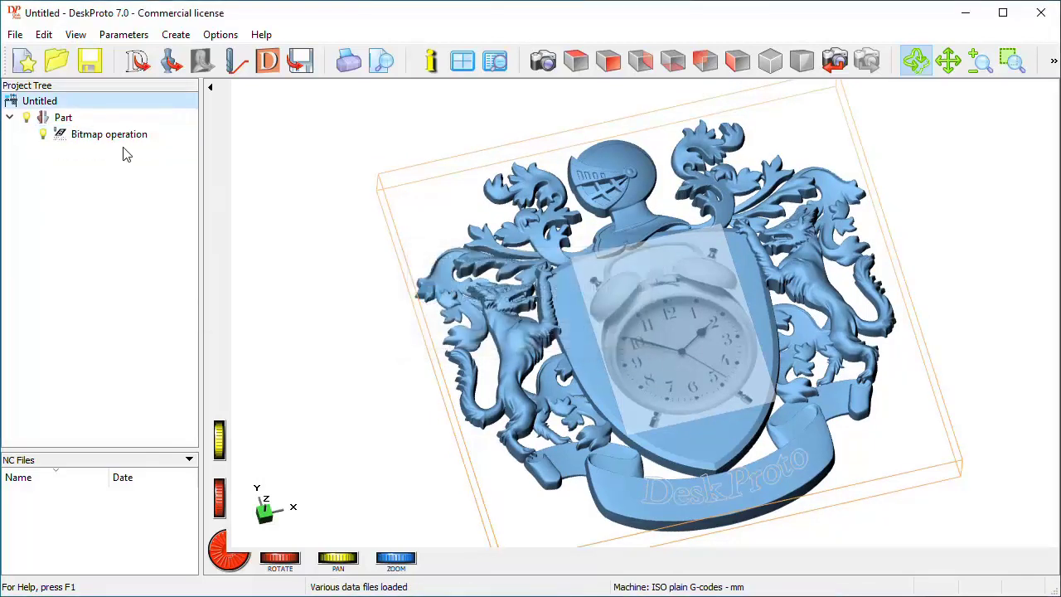
left_click(116, 140)
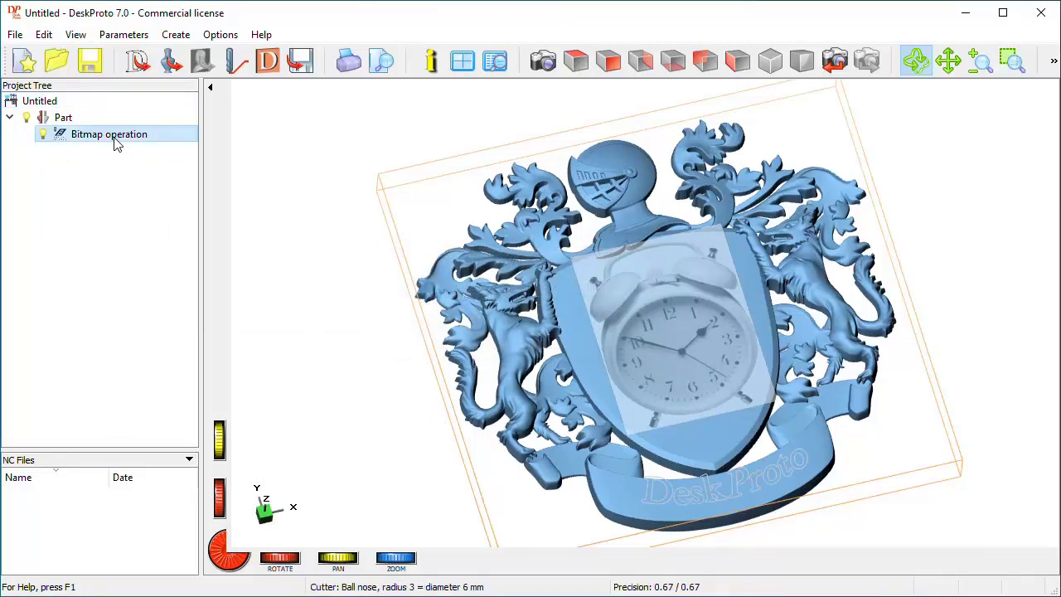
Step: Rename the bitmap operation to Roughing with a custom 7 mm layer height and 0.5 mm skin thickness
double_click(116, 139)
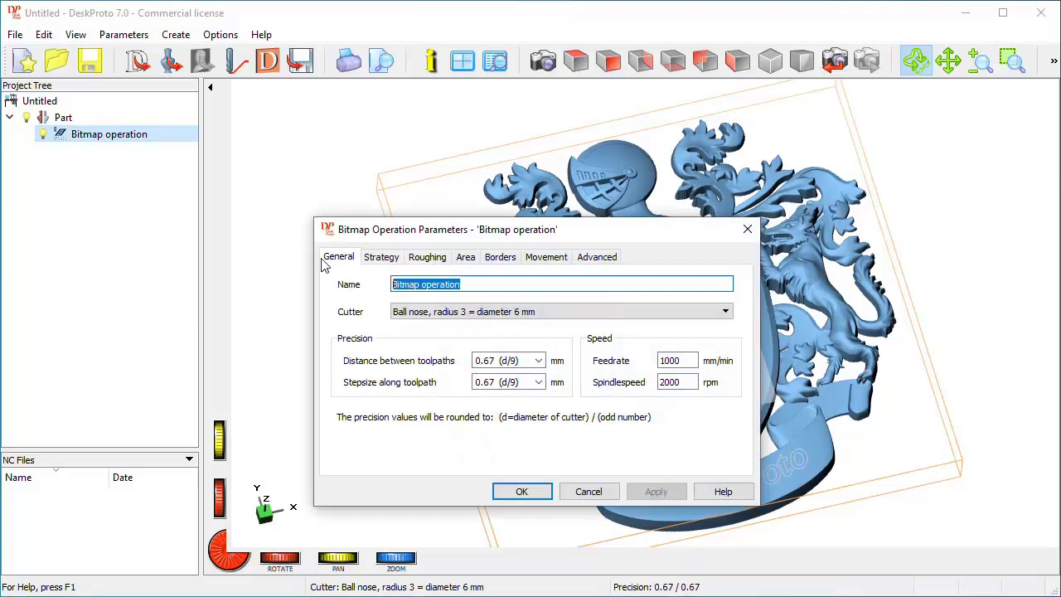
type("Roughing")
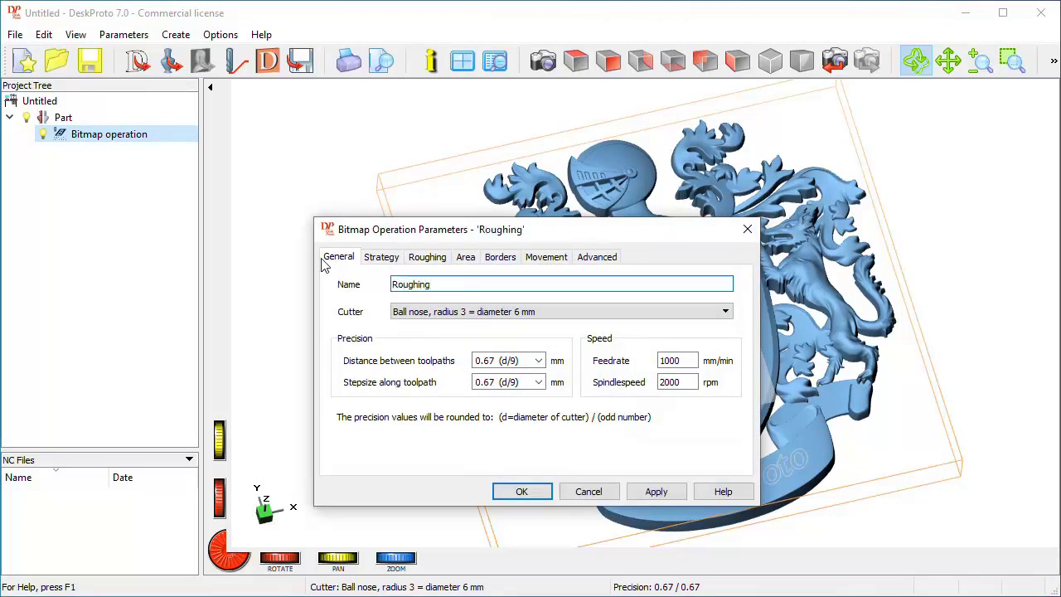
left_click(420, 258)
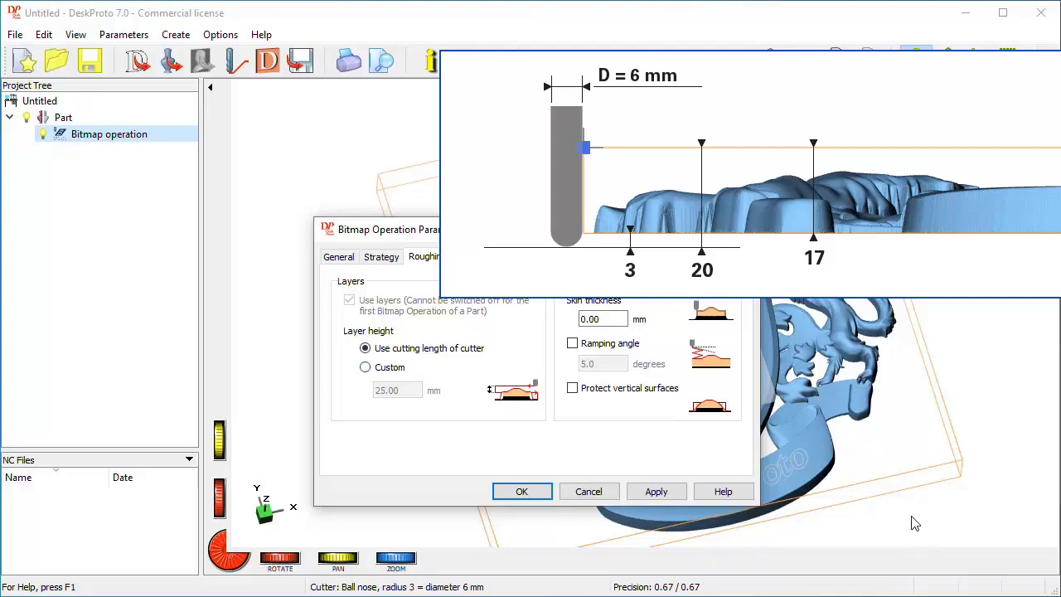
left_click(366, 368)
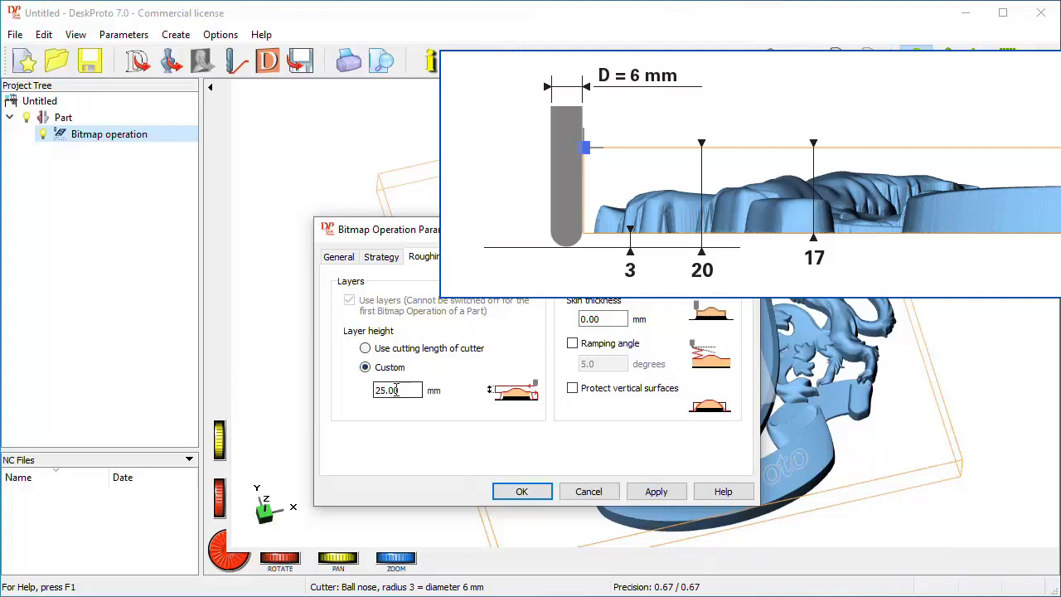
left_click_drag(406, 389, 346, 395)
type("7")
left_click(588, 319)
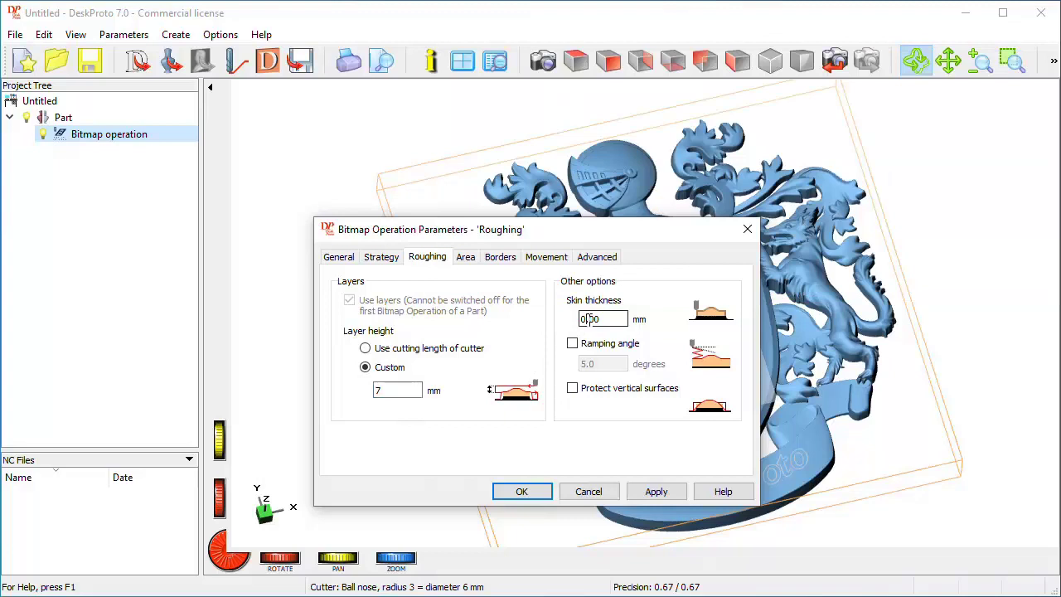
left_click_drag(581, 319, 614, 321)
type("0.")
Step: Set the Roughing borders to Extra for cutter
left_click(500, 259)
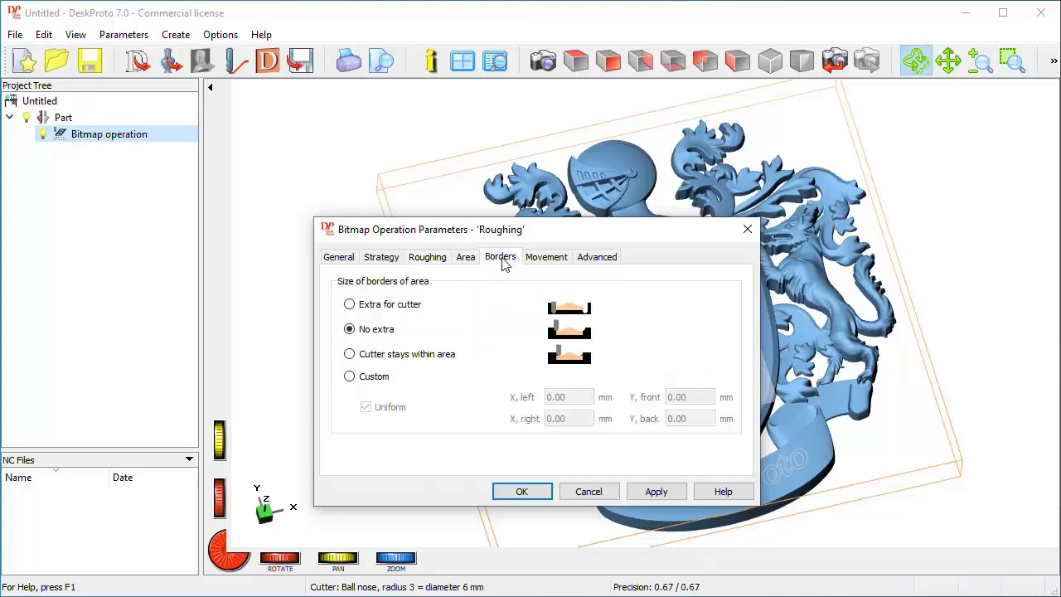
left_click(350, 305)
left_click(378, 259)
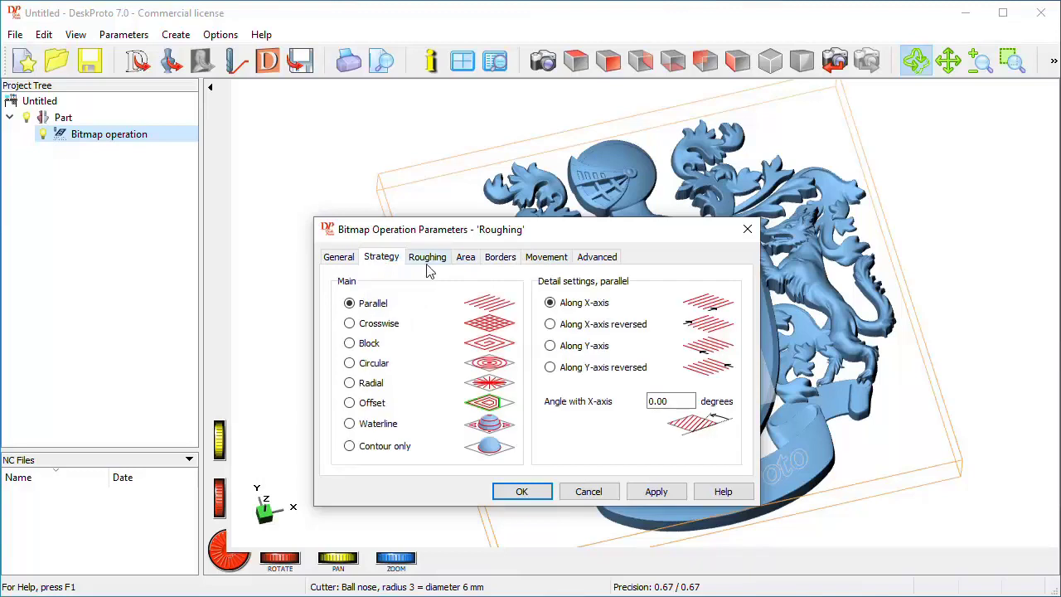
left_click(332, 258)
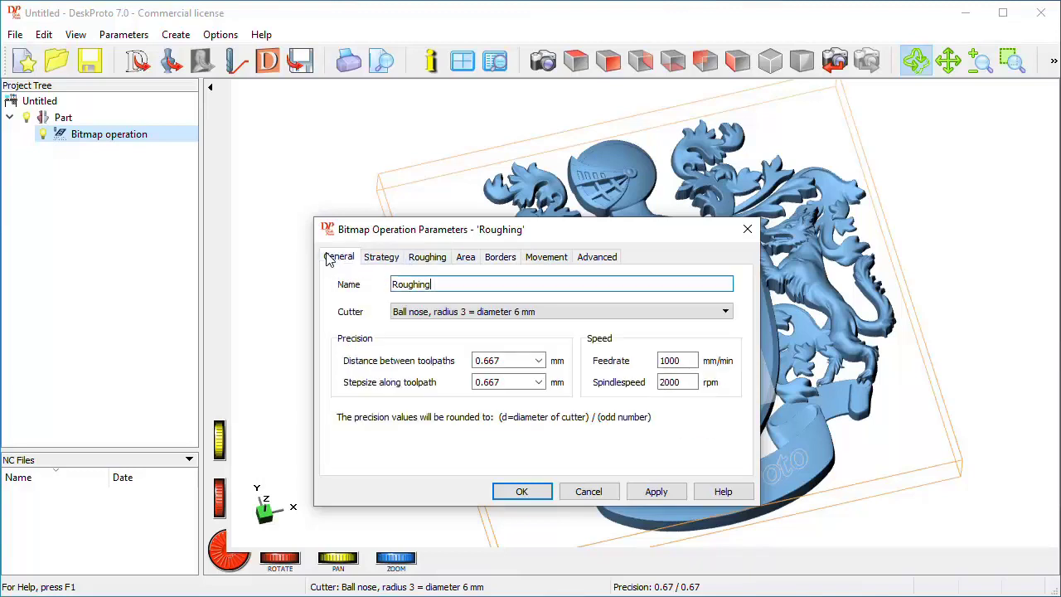
Step: Set distance between toolpaths and stepsize to 1.40 (d/5), then apply the settings
left_click(538, 361)
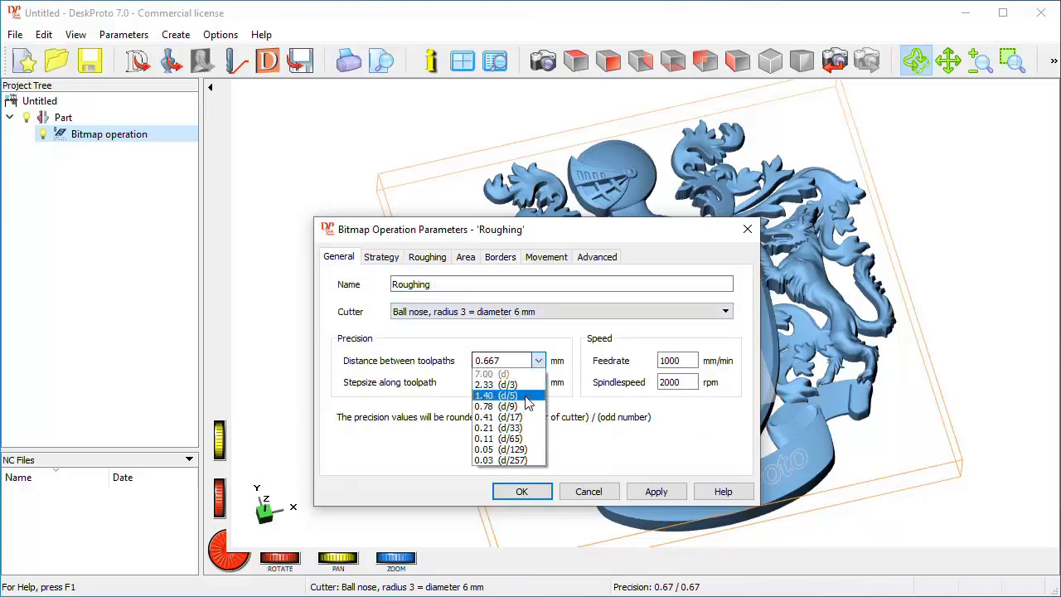
left_click(535, 393)
left_click(539, 382)
left_click(514, 416)
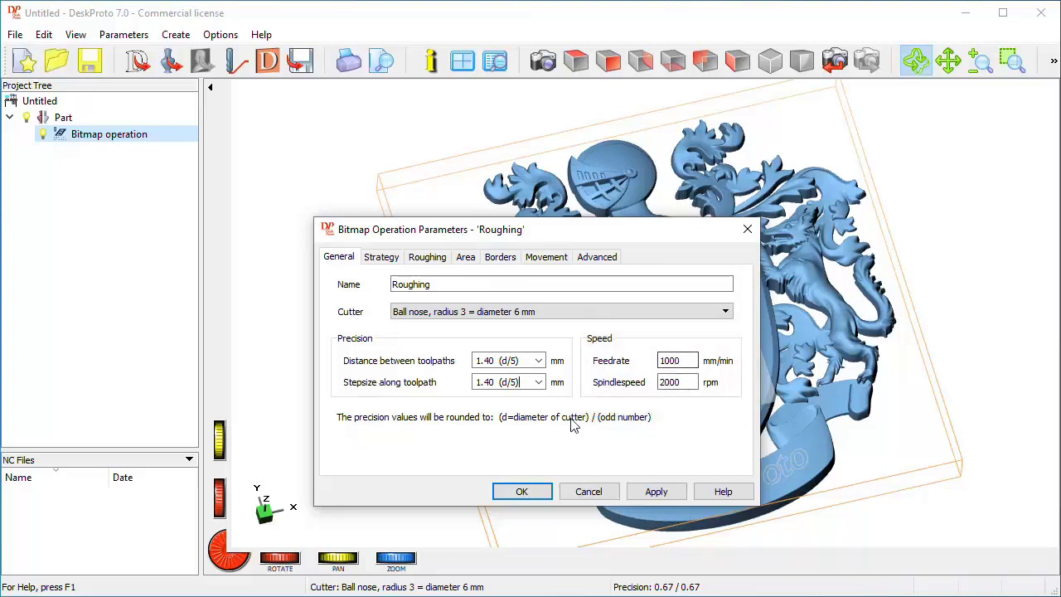
left_click(538, 495)
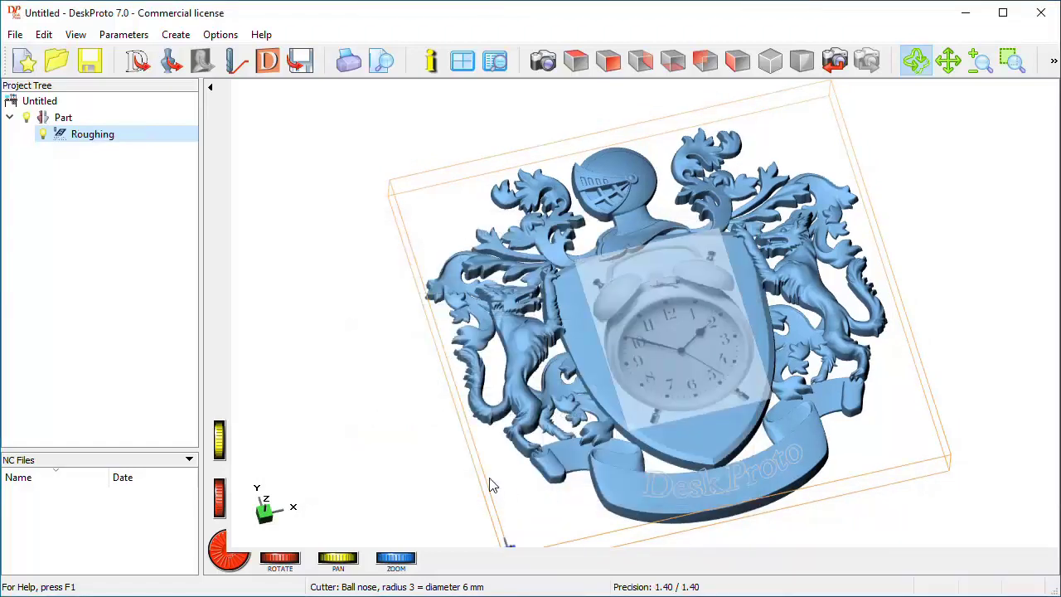
left_click(235, 70)
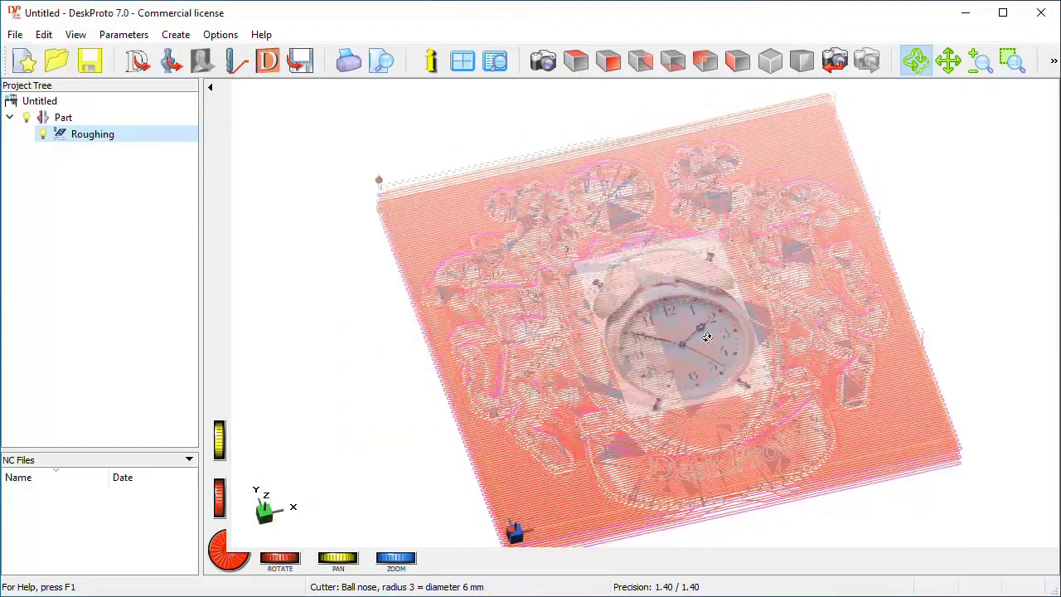
left_click_drag(706, 336, 670, 279)
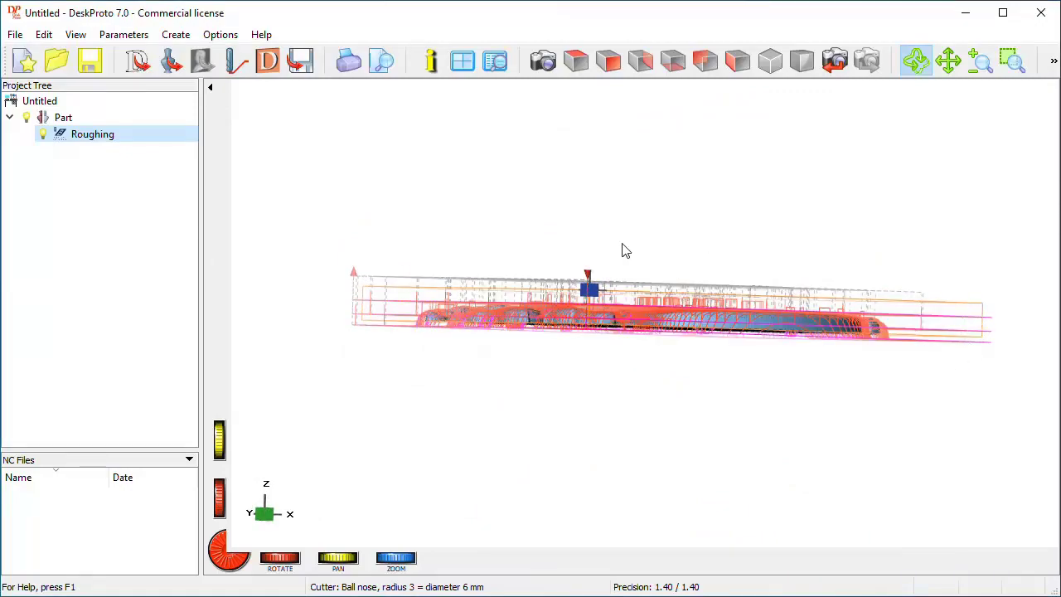
left_click_drag(625, 250, 745, 332)
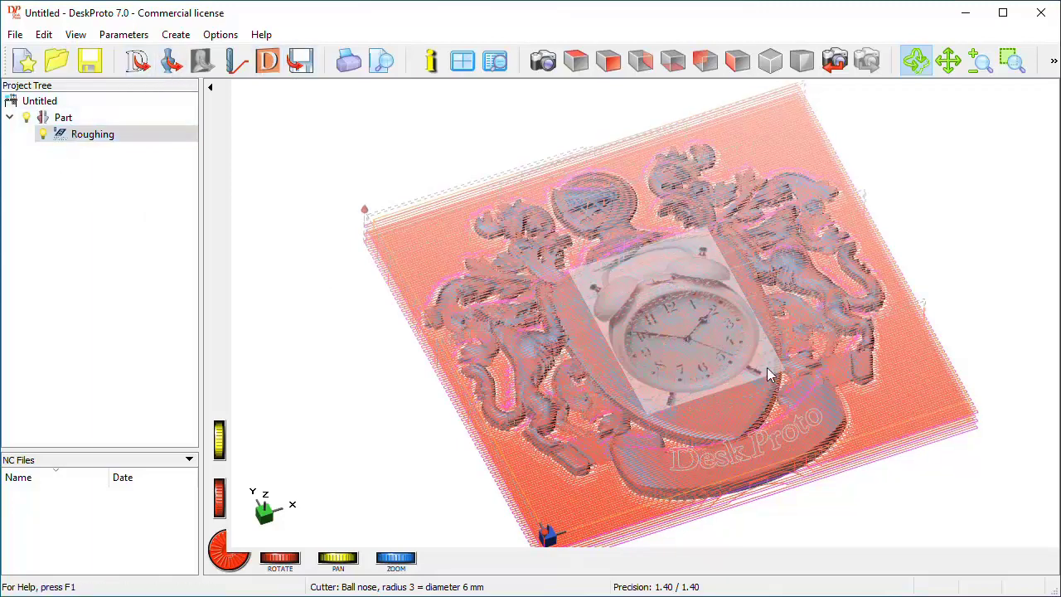
left_click_drag(768, 374, 727, 338)
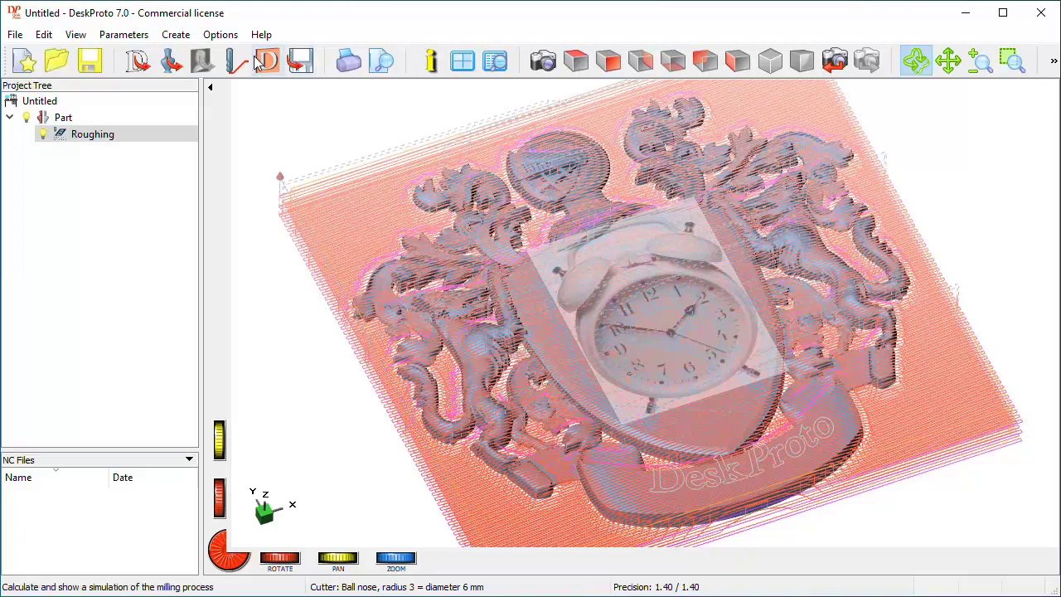
Step: Run a milling simulation with only Roughing ticked, then hide the Roughing toolpaths
left_click(259, 62)
left_click_drag(727, 466, 73, 266)
left_click(47, 318)
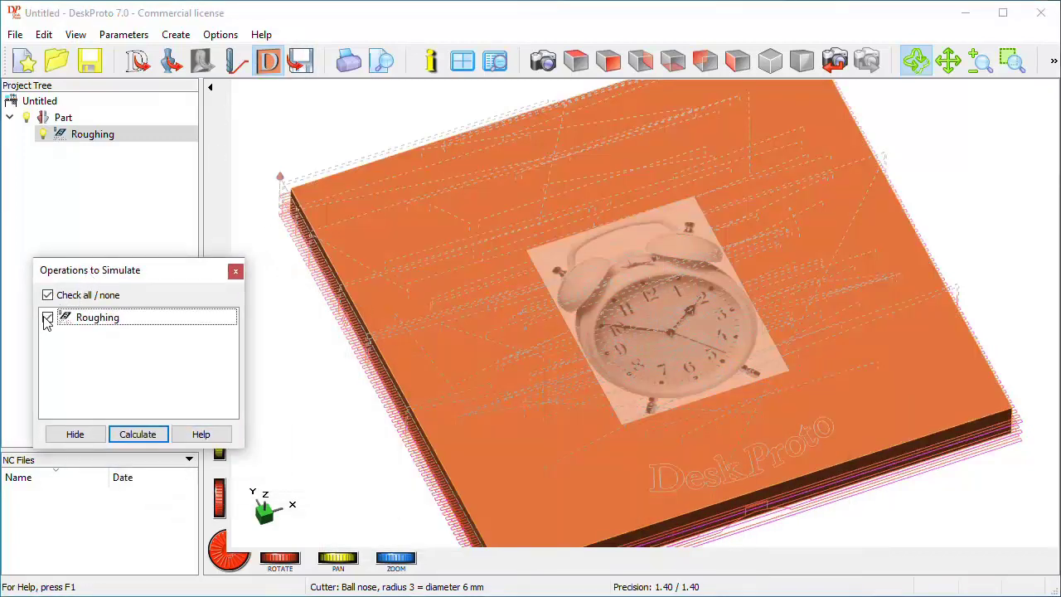
left_click(149, 439)
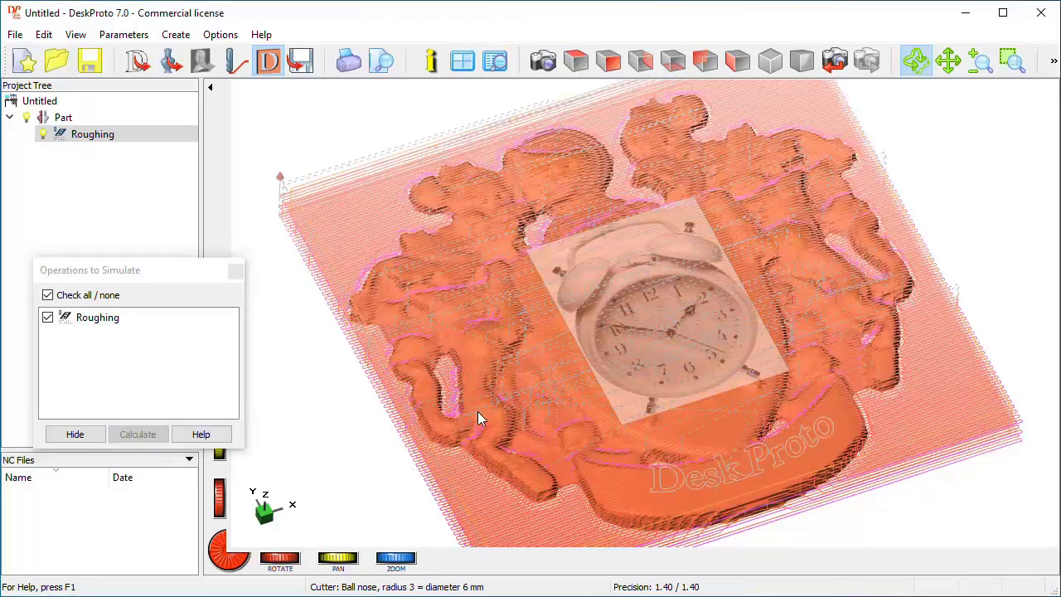
left_click(46, 138)
left_click(43, 136)
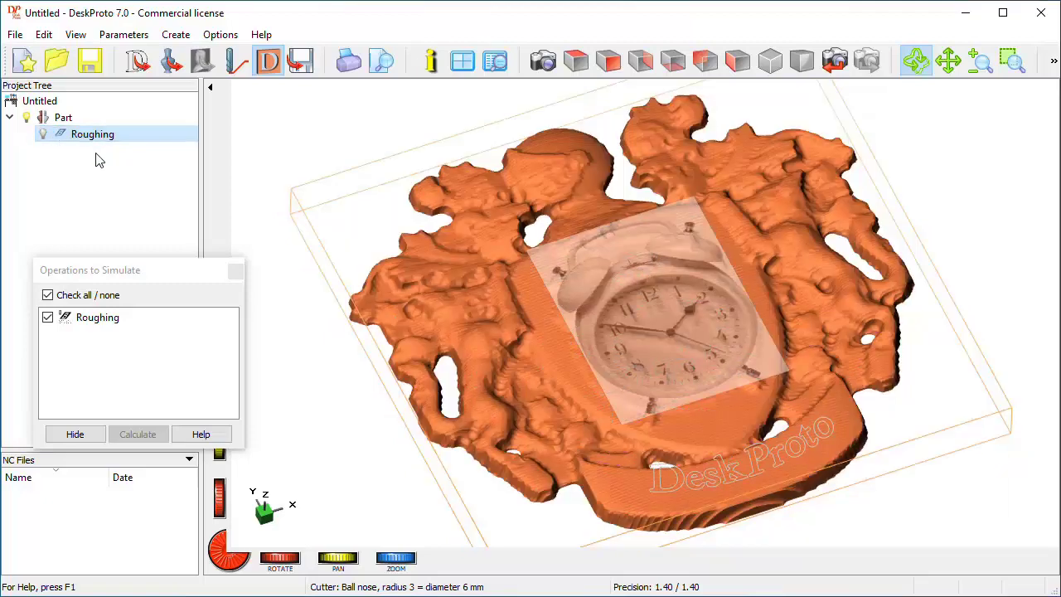
Step: Uncheck Bitmap in Items Visible so the clock image no longer covers the simulated relief
double_click(486, 316)
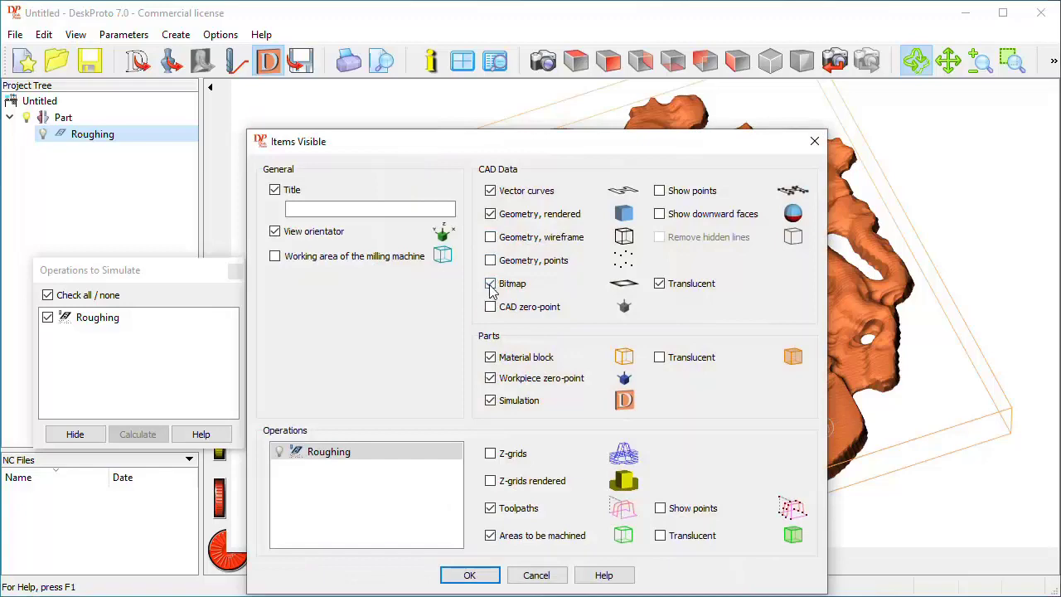
left_click(489, 284)
left_click(471, 575)
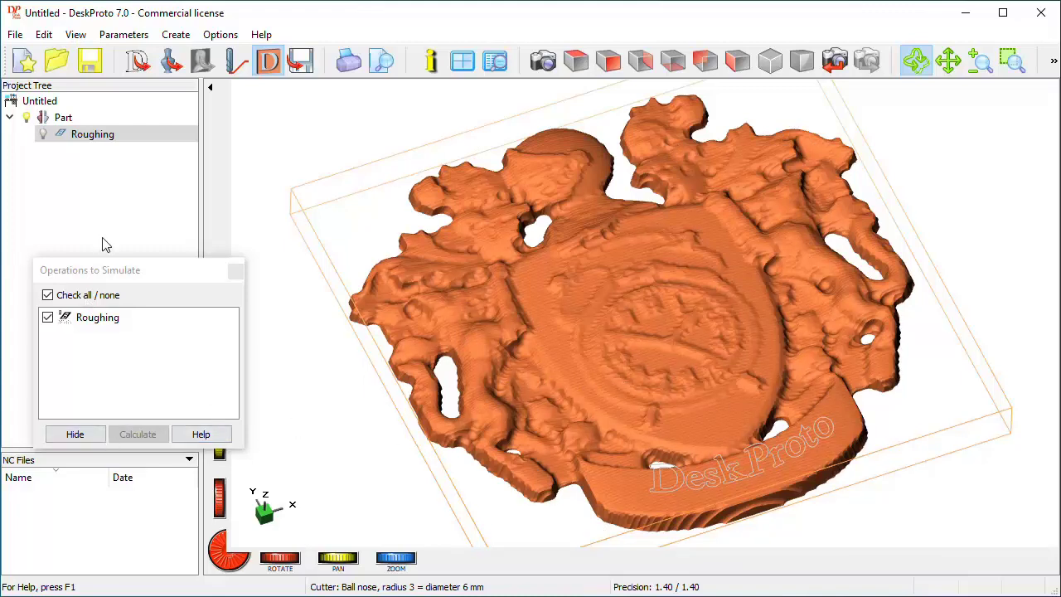
Step: Add a new bitmap operation to the Part named Semi-finish
right_click(92, 118)
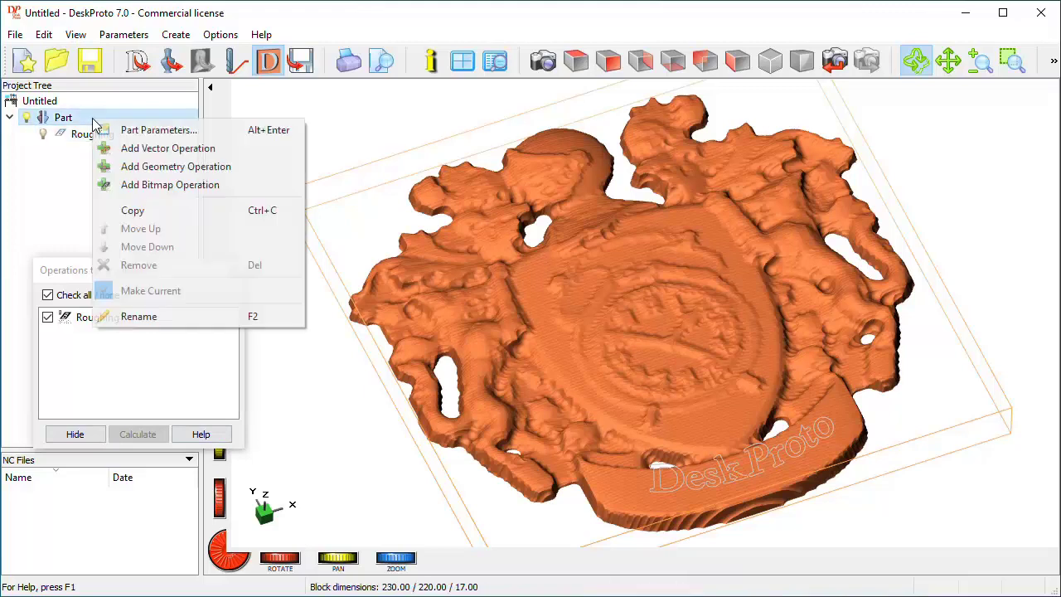
left_click(153, 187)
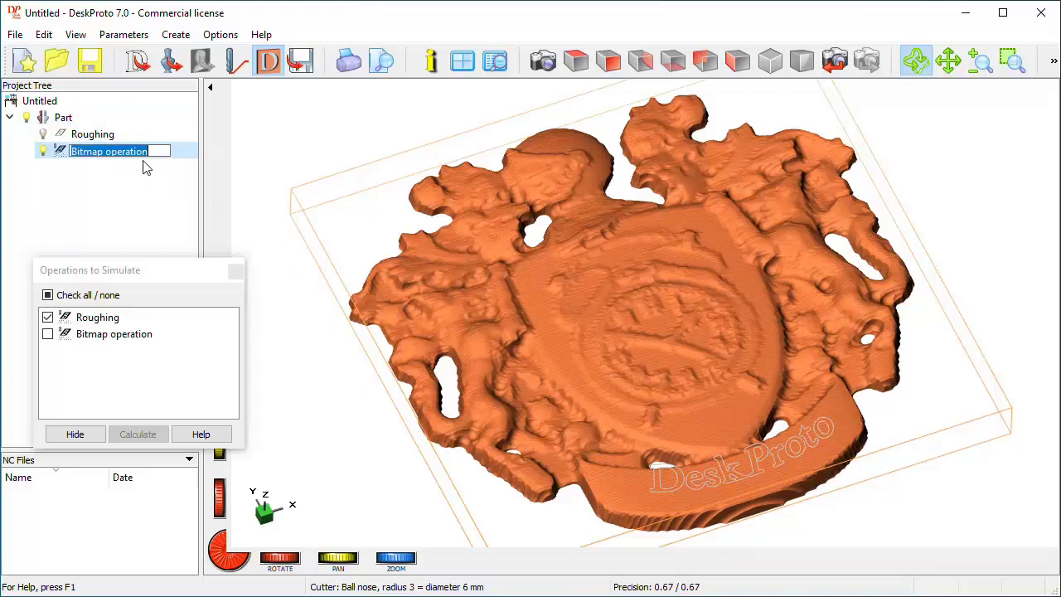
type("Semi-finish")
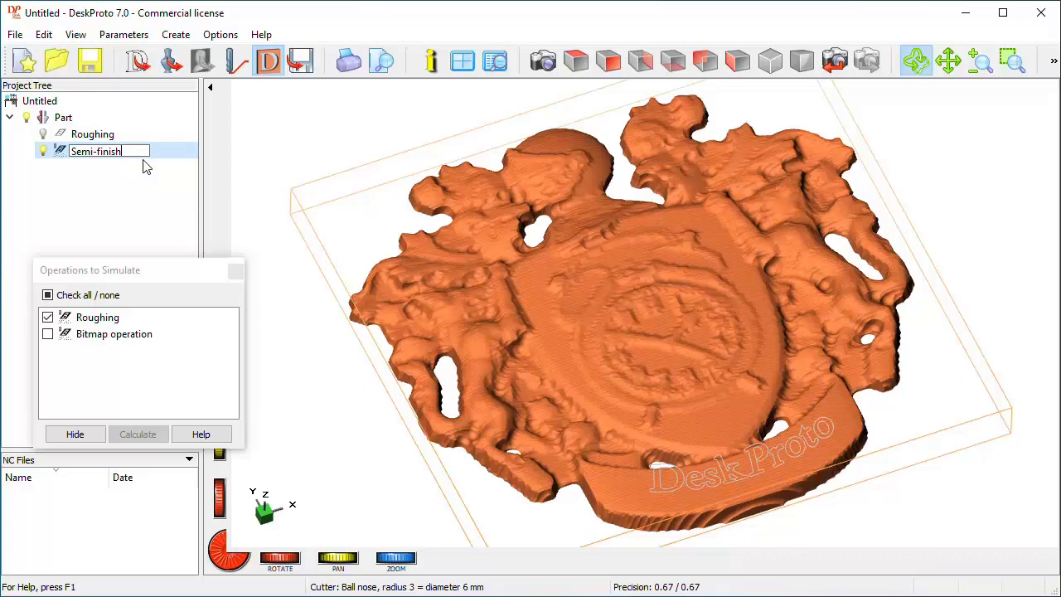
key("Return")
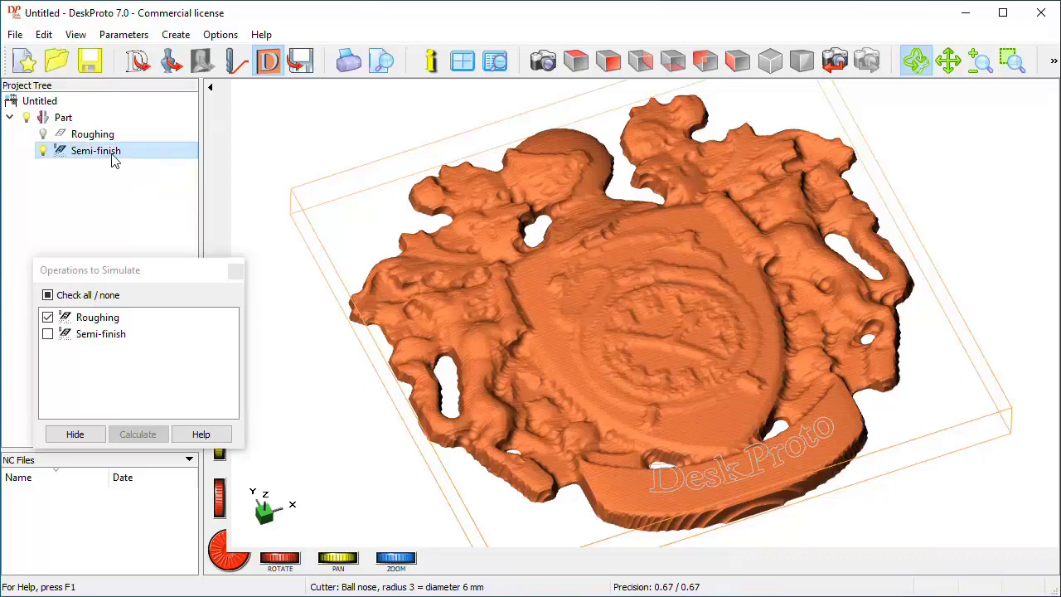
Step: Give Semi-finish the 3 mm ball-nose cutter and 0.33 (d/9) toolpath distance and stepsize
double_click(113, 156)
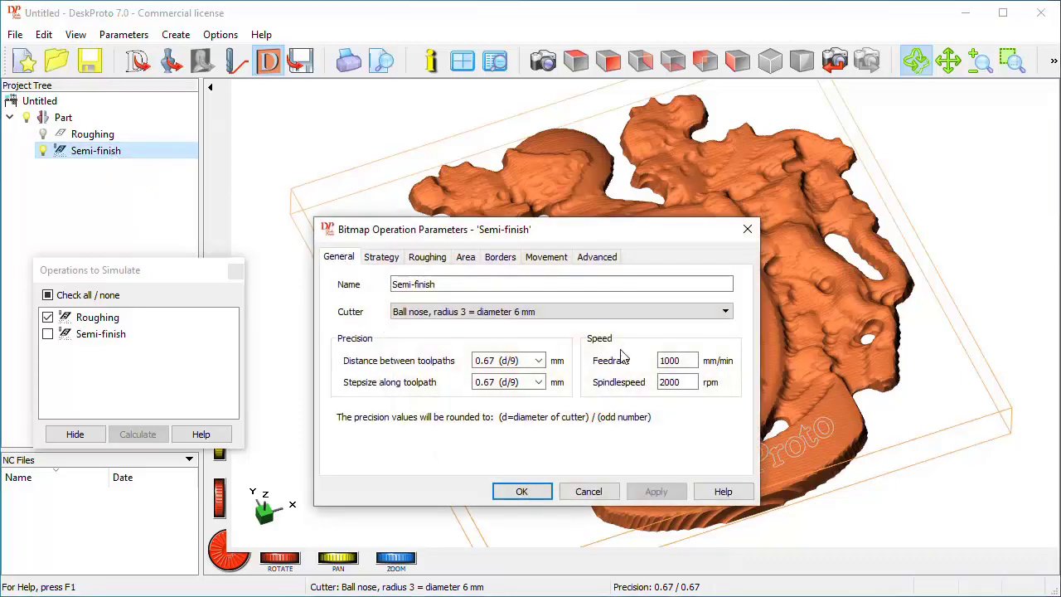
left_click(610, 314)
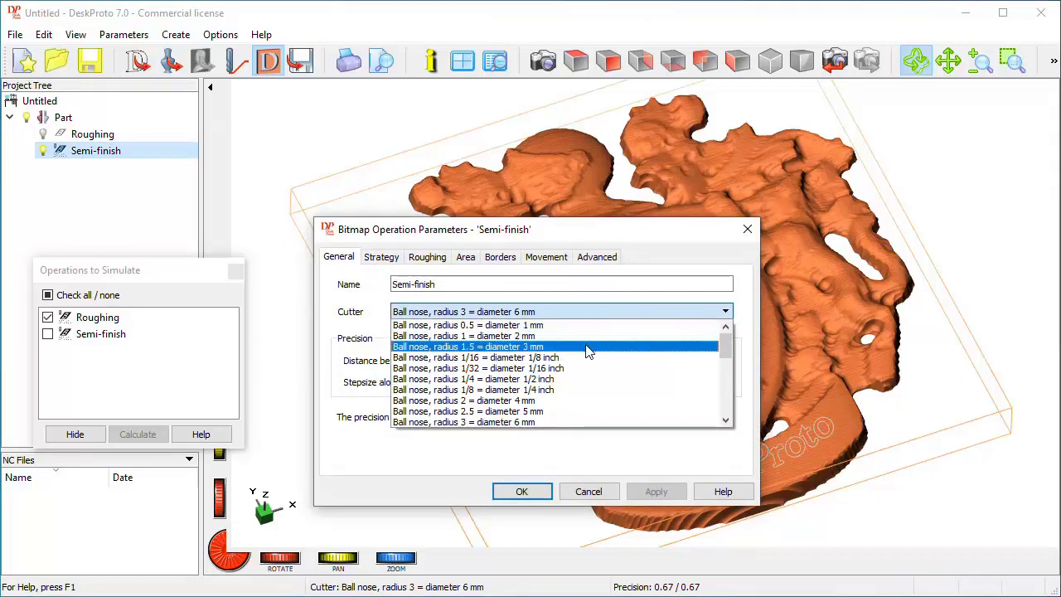
left_click(590, 346)
left_click(539, 361)
left_click(505, 417)
left_click(539, 382)
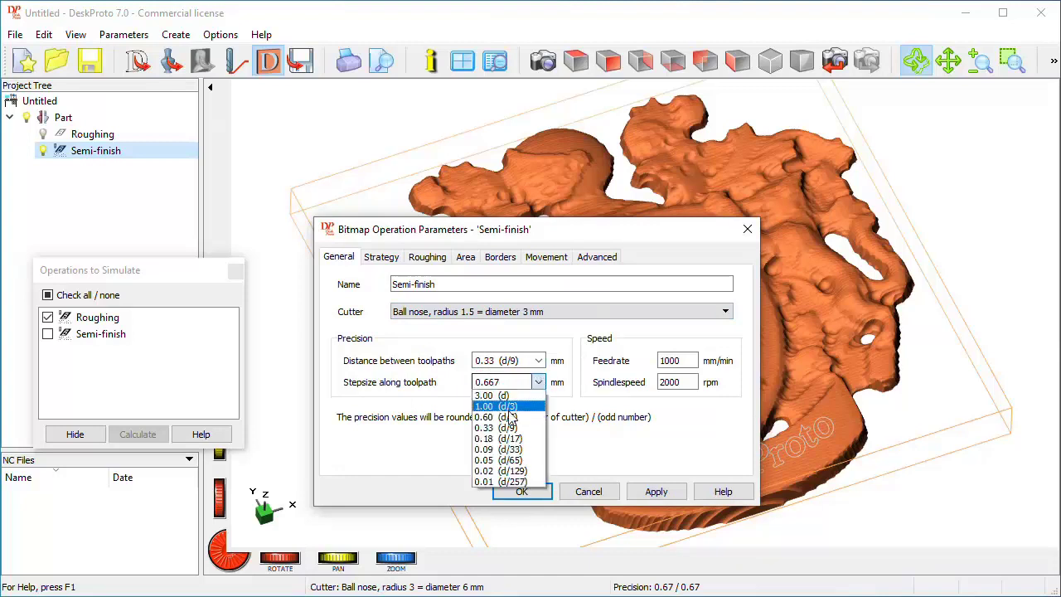
left_click(510, 435)
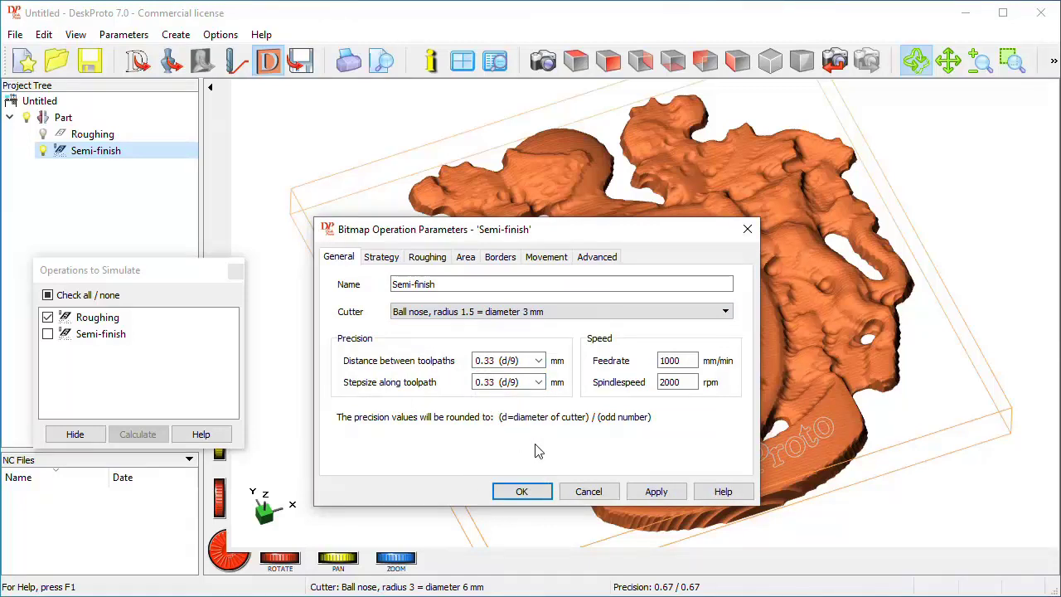
left_click(695, 381)
Step: Set the Semi-finish borders to Extra for cutter and confirm the parameters
left_click(383, 258)
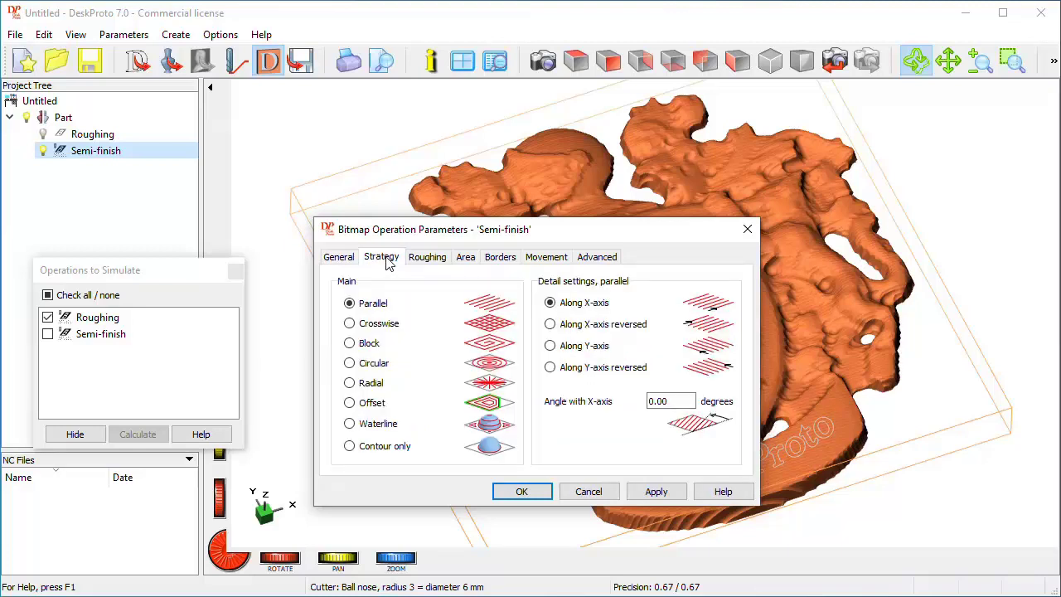
left_click(428, 257)
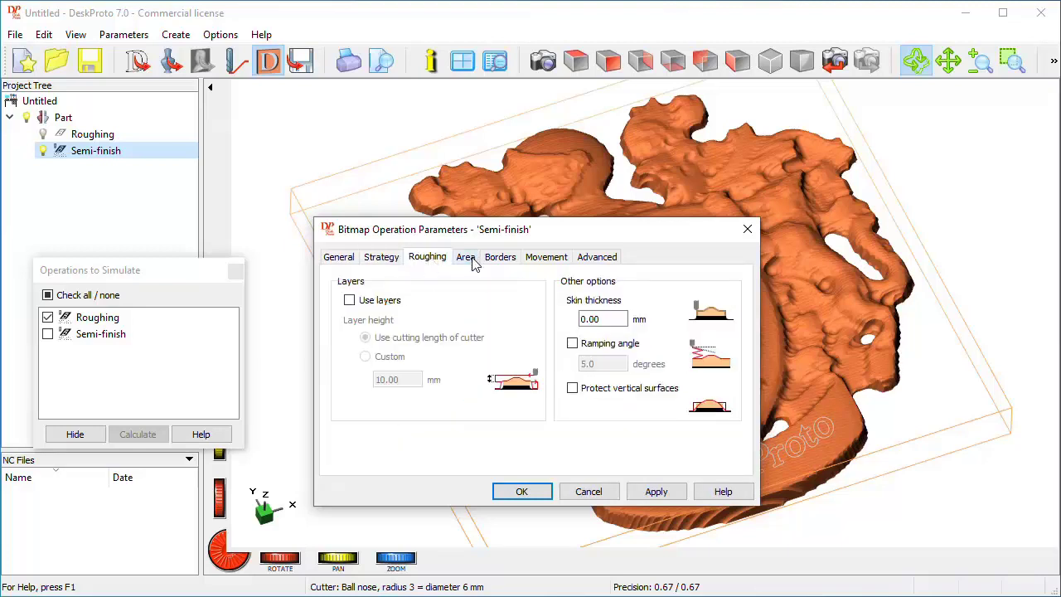
left_click(465, 257)
left_click(497, 258)
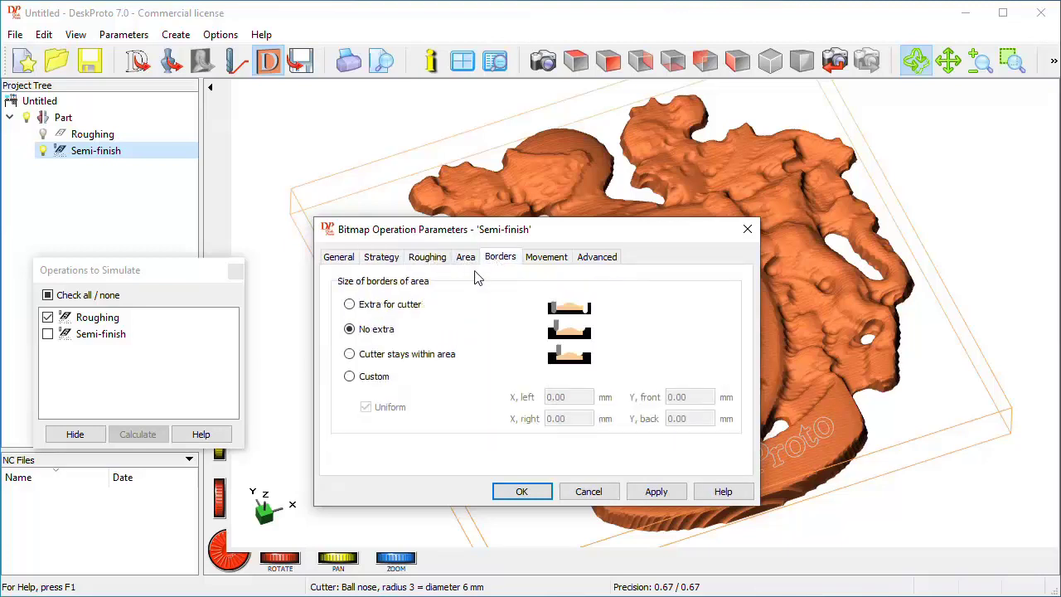
left_click(393, 307)
left_click(521, 492)
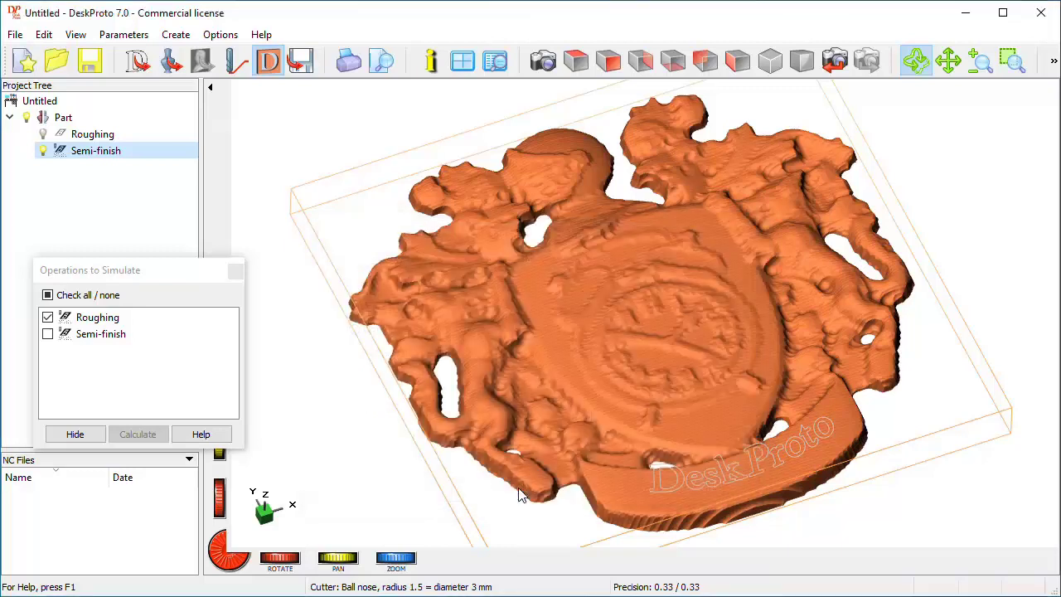
Step: Calculate toolpaths for the visible operations only, producing the Semi-finish paths
left_click(236, 66)
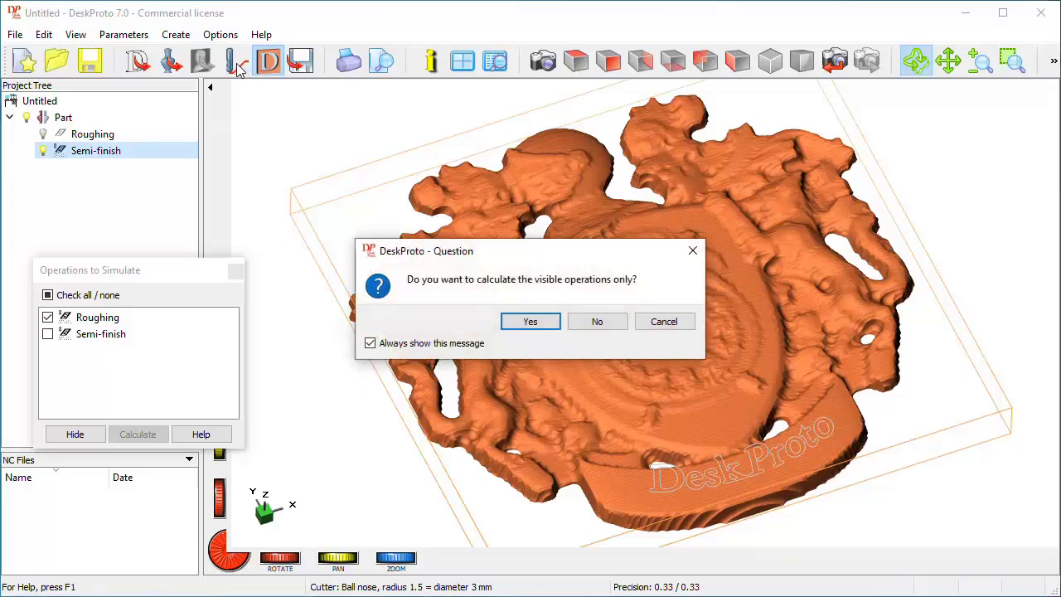
left_click(548, 323)
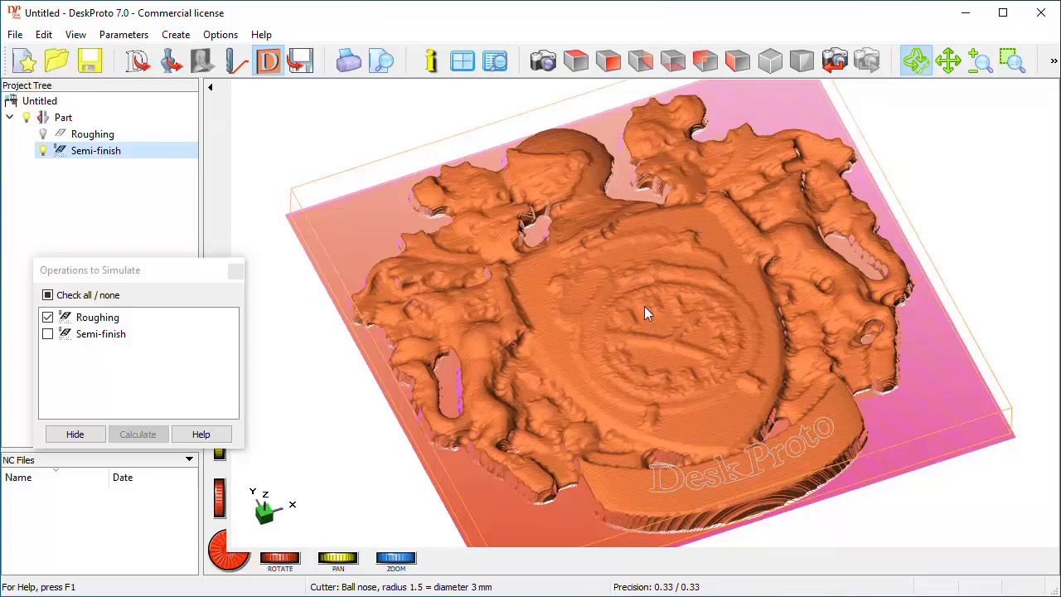
Step: Add Semi-finish to the simulation, recalculate, hide its toolpaths and zoom in on the clock relief
left_click(47, 333)
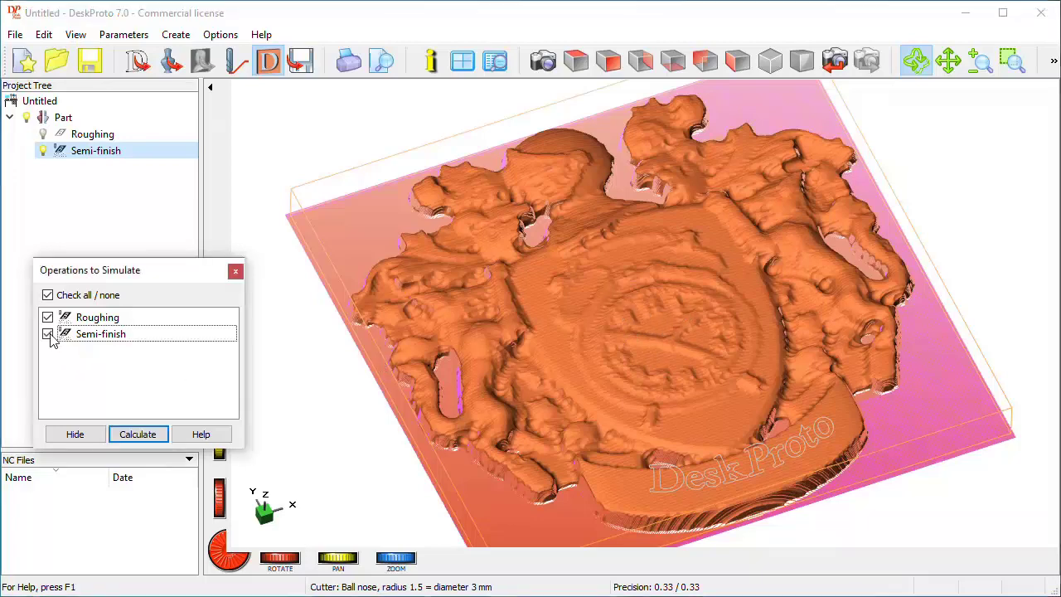
left_click(155, 436)
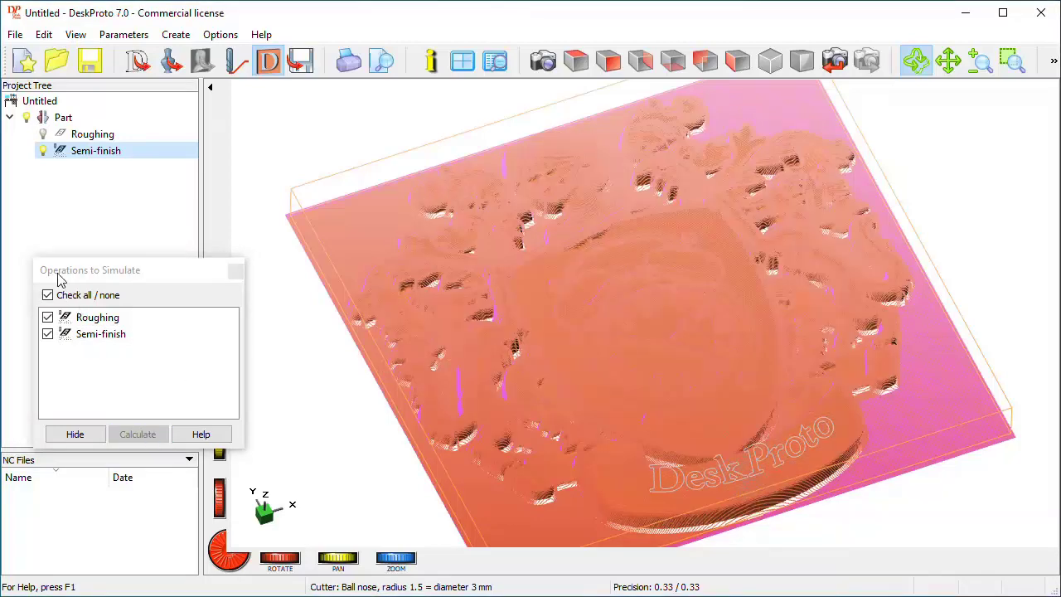
left_click(44, 153)
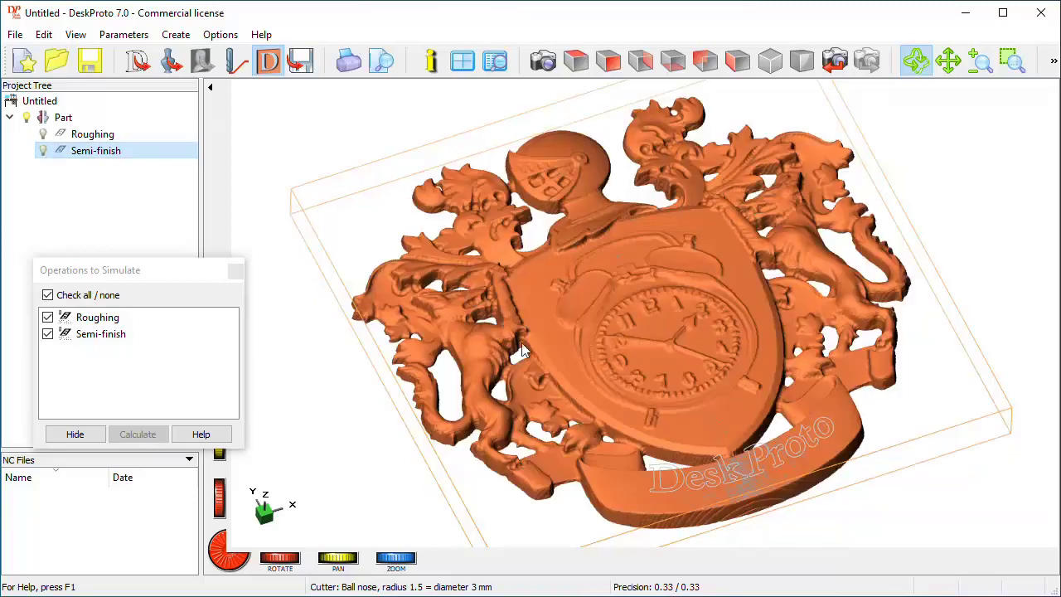
scroll(662, 393, "up", 5)
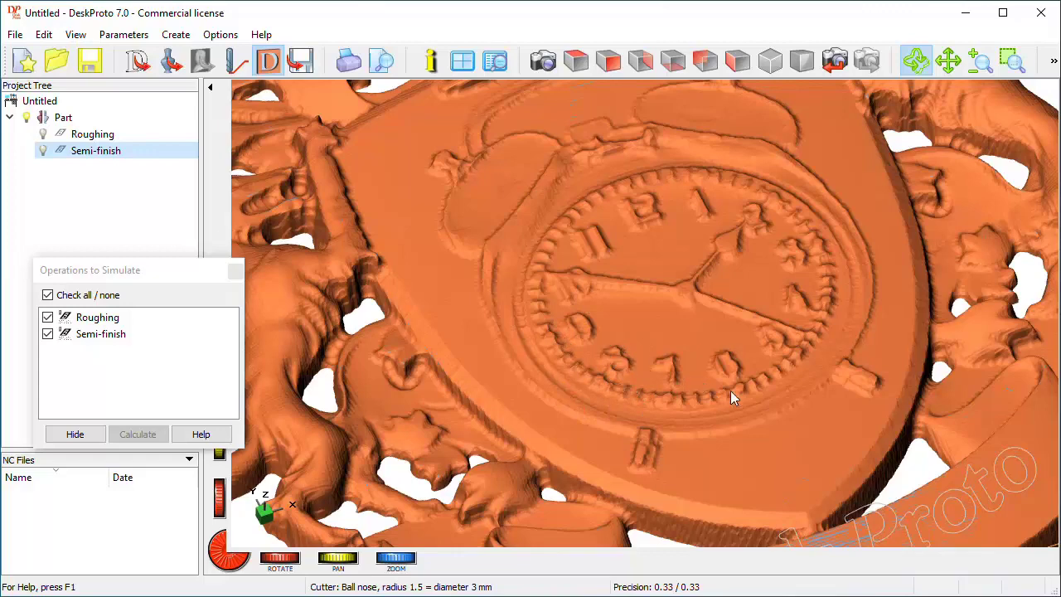
left_click(73, 120)
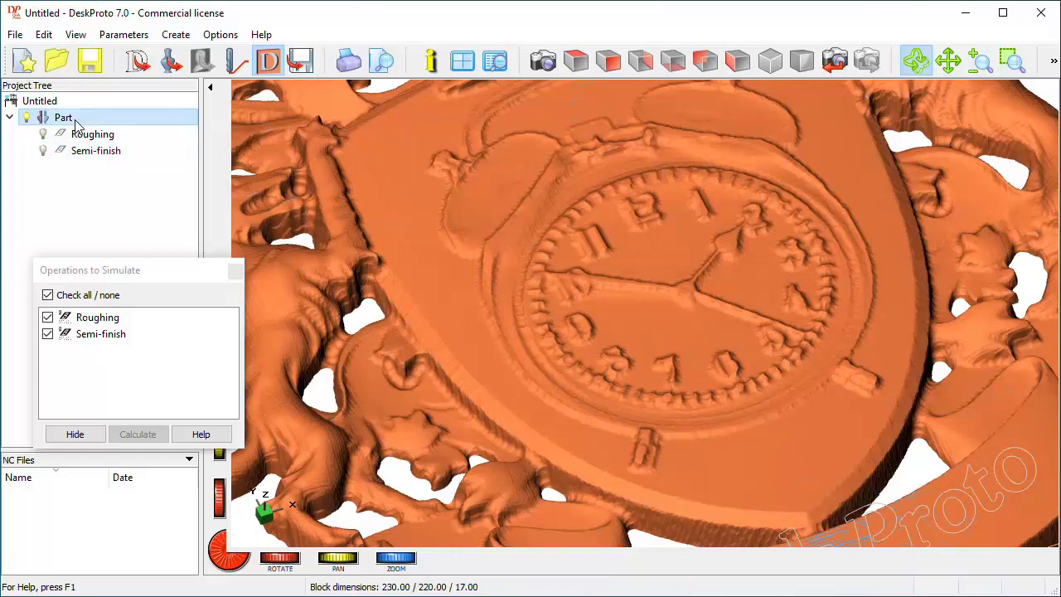
Step: Add another bitmap operation to the Part named Finishing
right_click(74, 121)
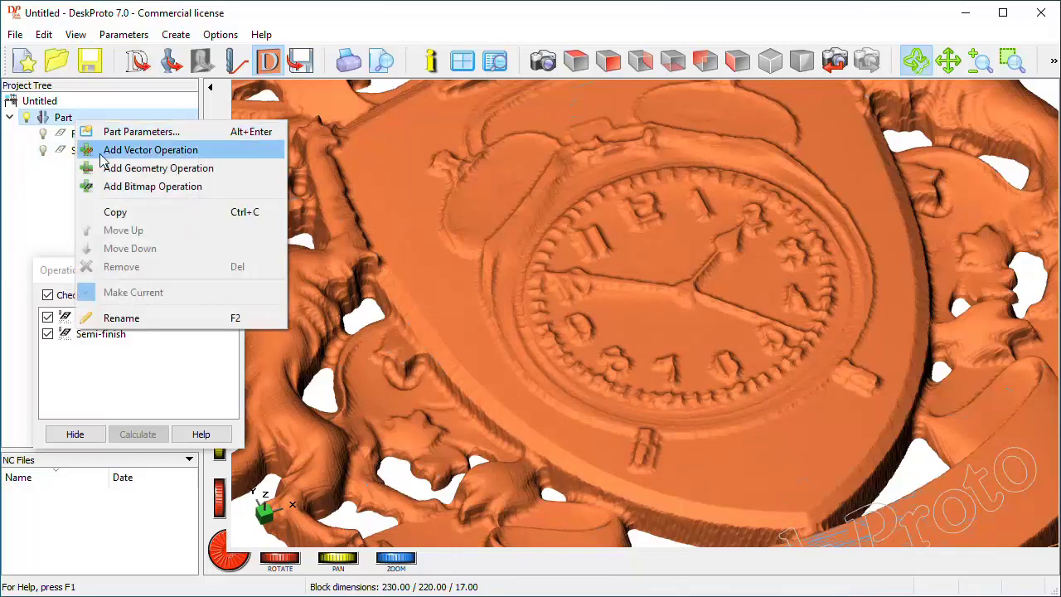
left_click(141, 186)
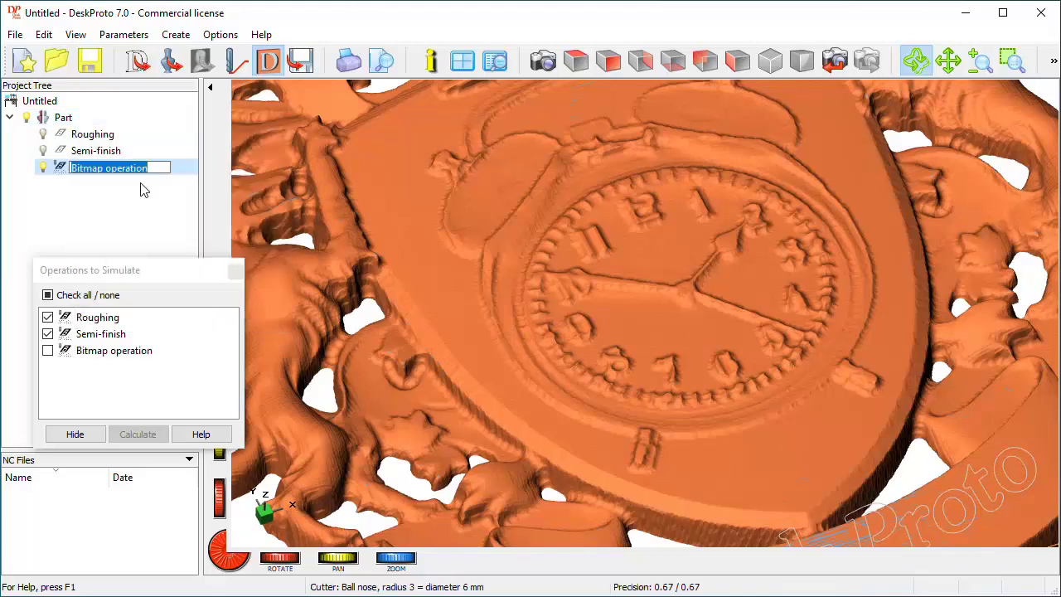
type("Finishing")
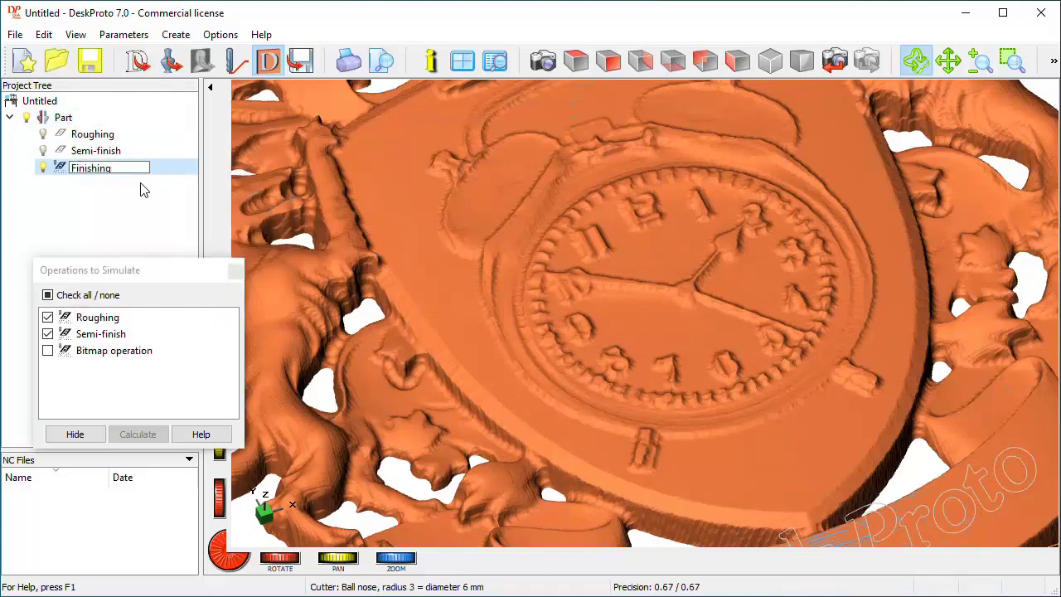
key("Return")
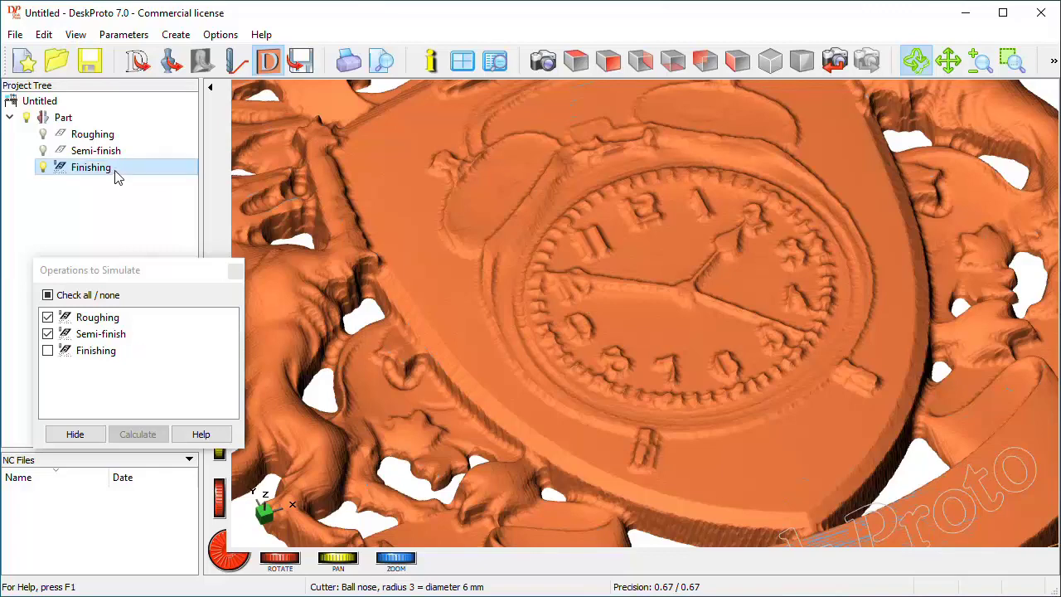
Step: Give Finishing the 2 mm ball nose cutter and 0.12 (d/17) toolpath distance and stepsize
double_click(118, 169)
left_click(687, 320)
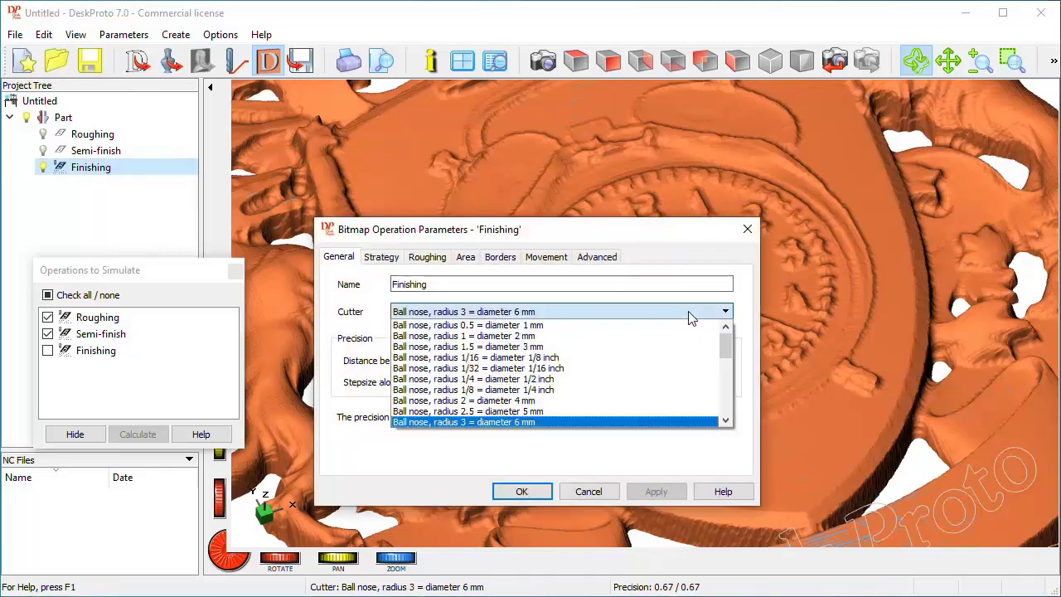
left_click(499, 336)
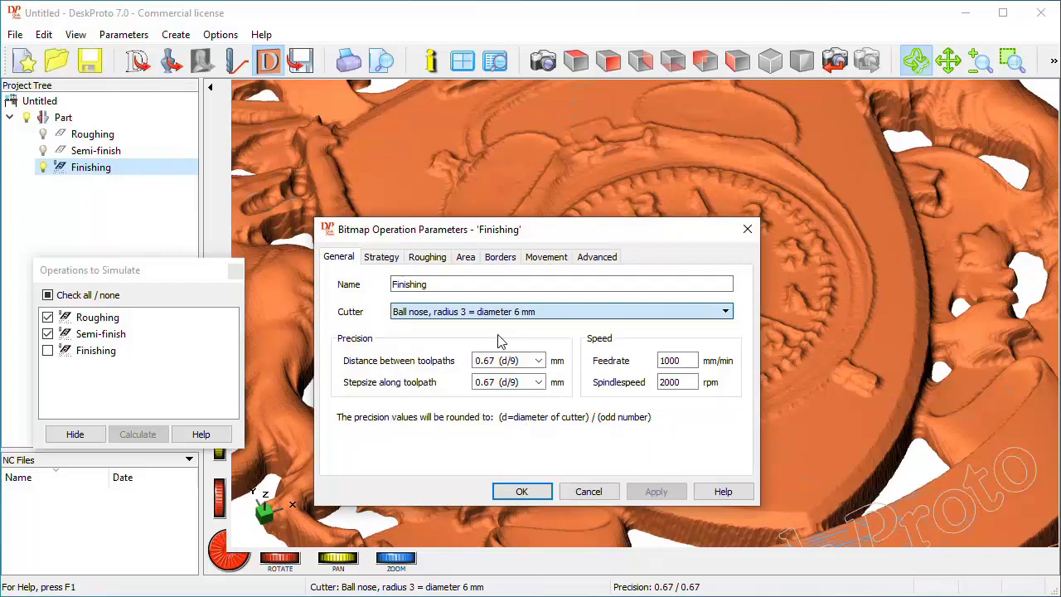
left_click(538, 362)
left_click(506, 417)
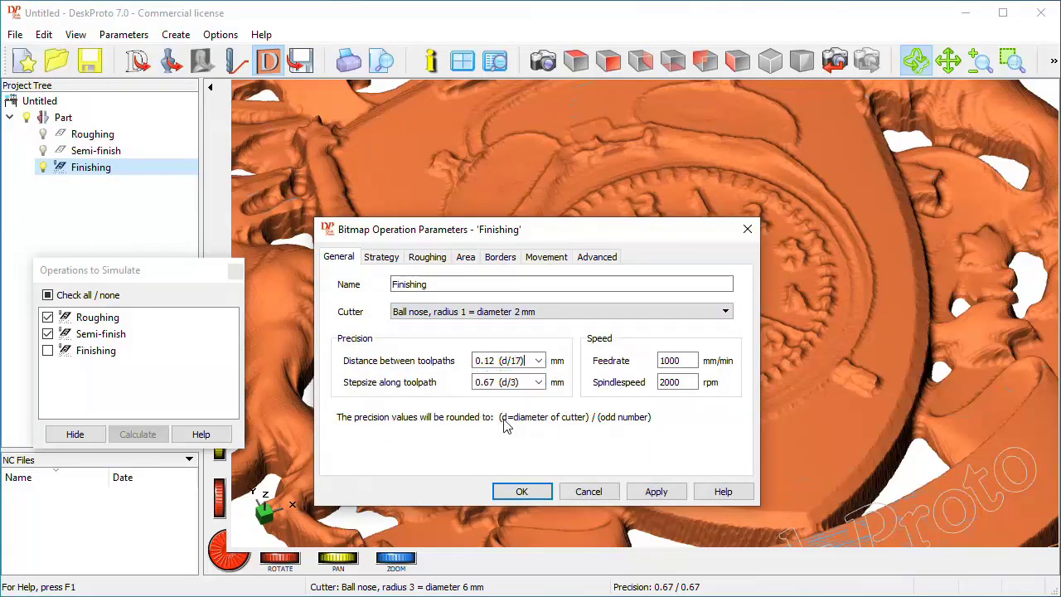
left_click(540, 382)
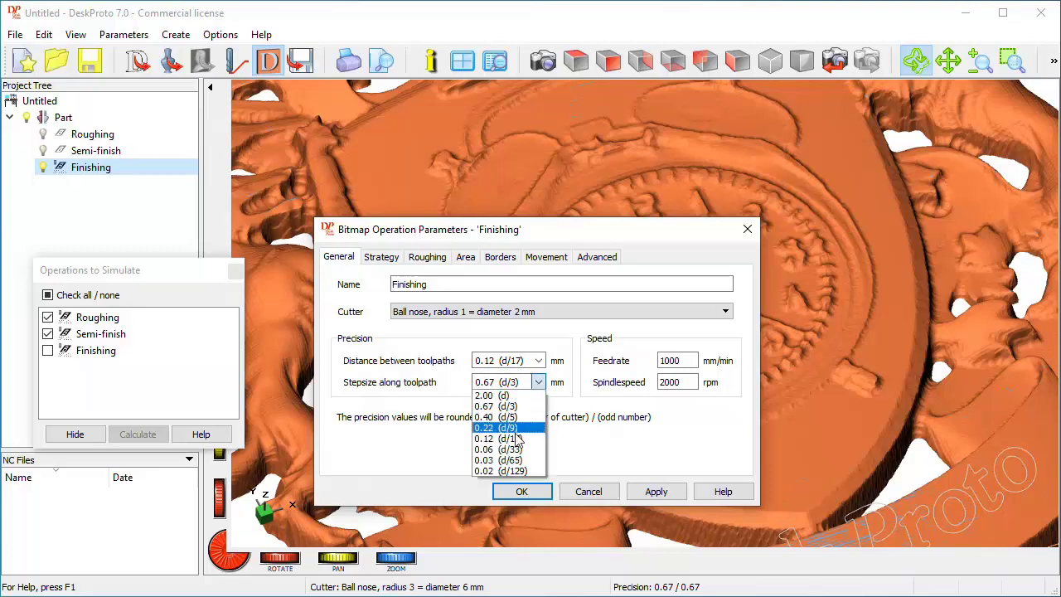
left_click(516, 438)
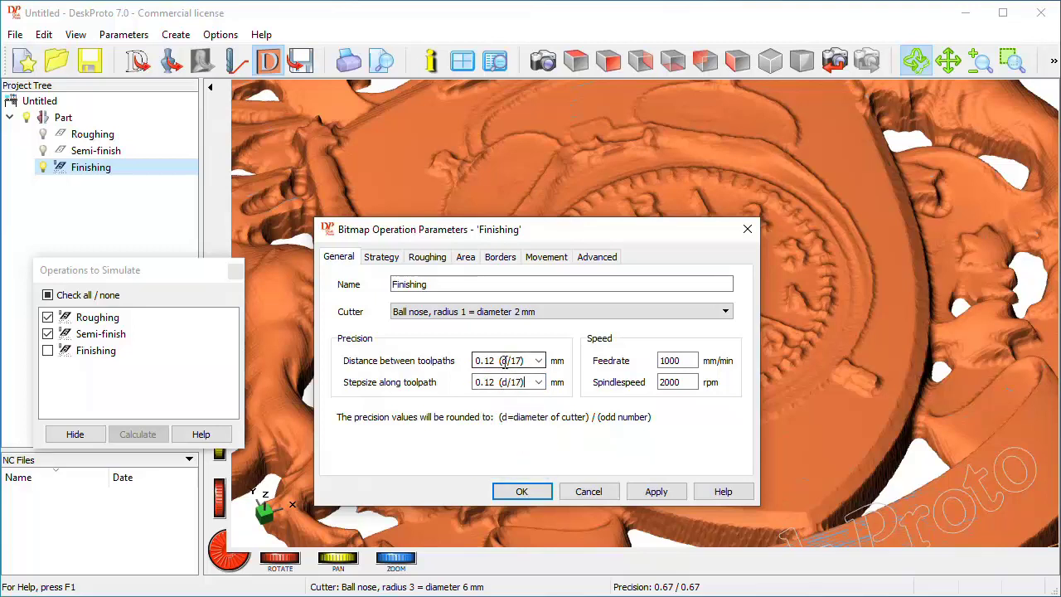
Step: Set the Finishing area borders and choose Skip horizontal ambient in Advanced settings
left_click(384, 258)
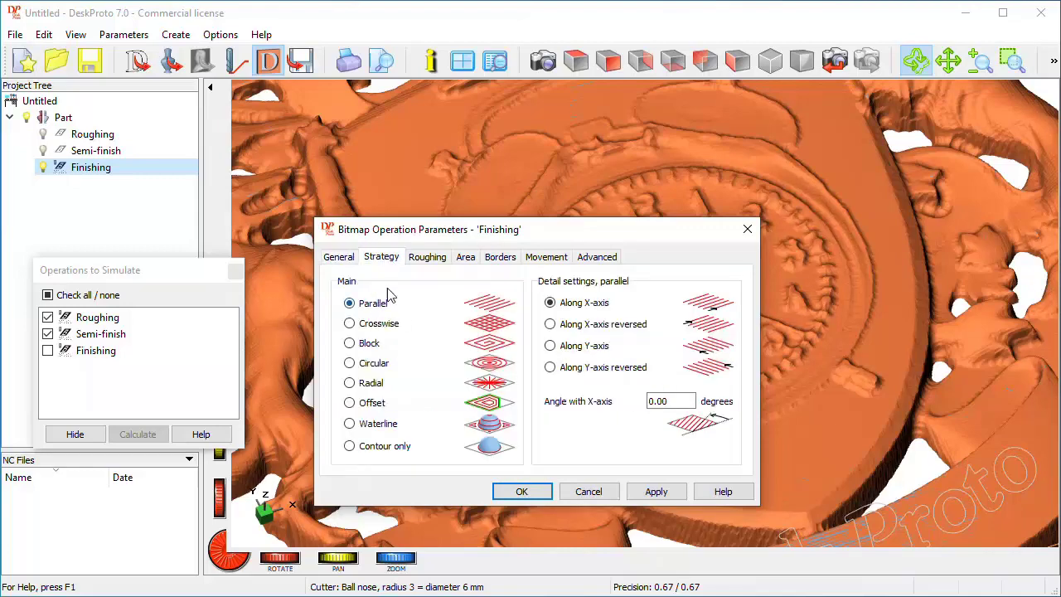
left_click(435, 258)
left_click(497, 259)
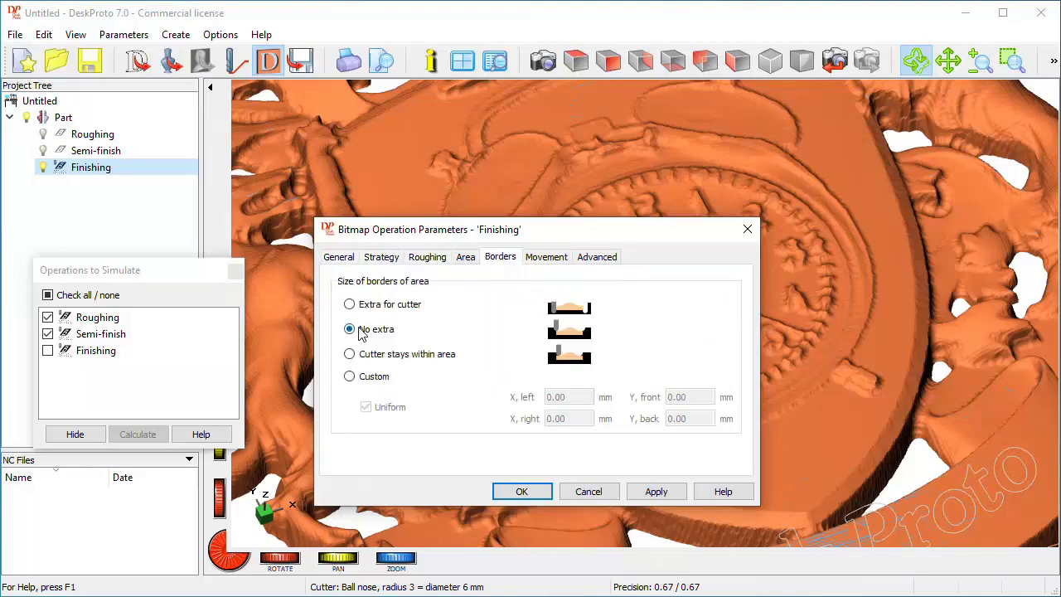
left_click(362, 306)
left_click(552, 257)
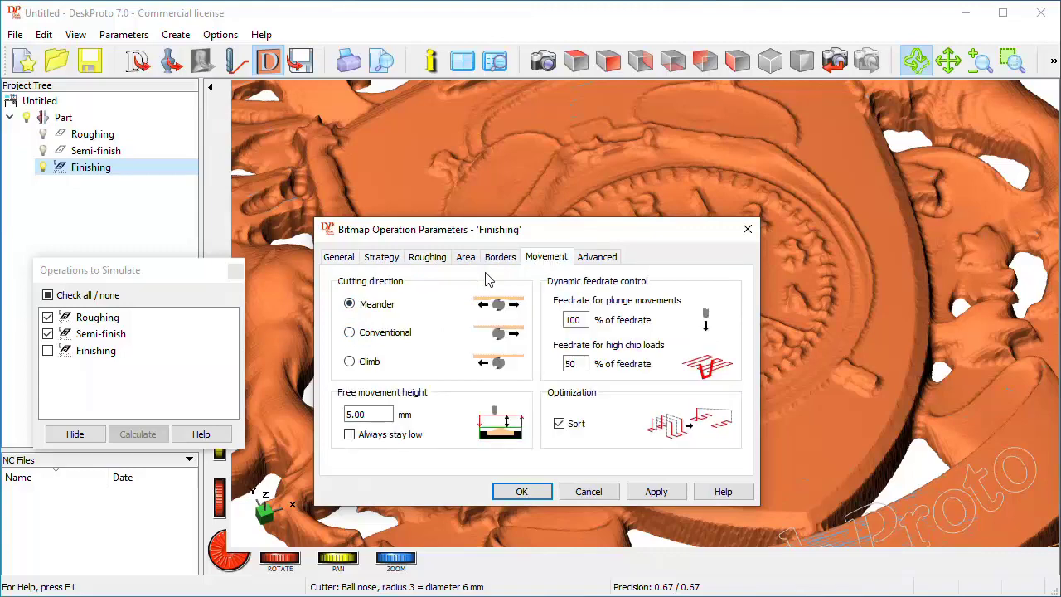
left_click(598, 258)
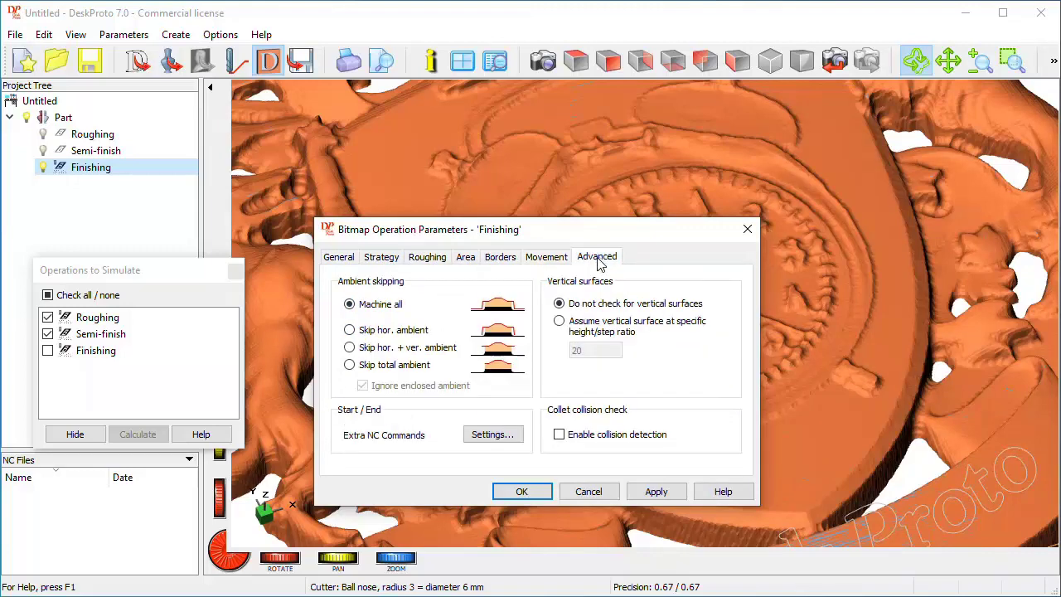
left_click(356, 331)
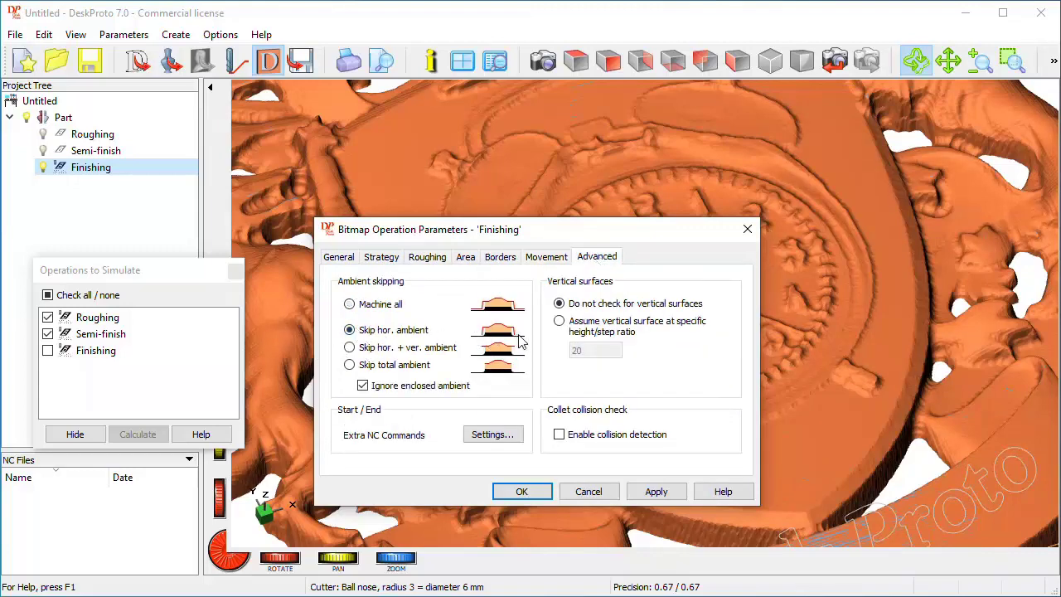
Step: Apply the Finishing parameters, calculate the visible operations' toolpaths, then hide the Finishing toolpaths
left_click(540, 494)
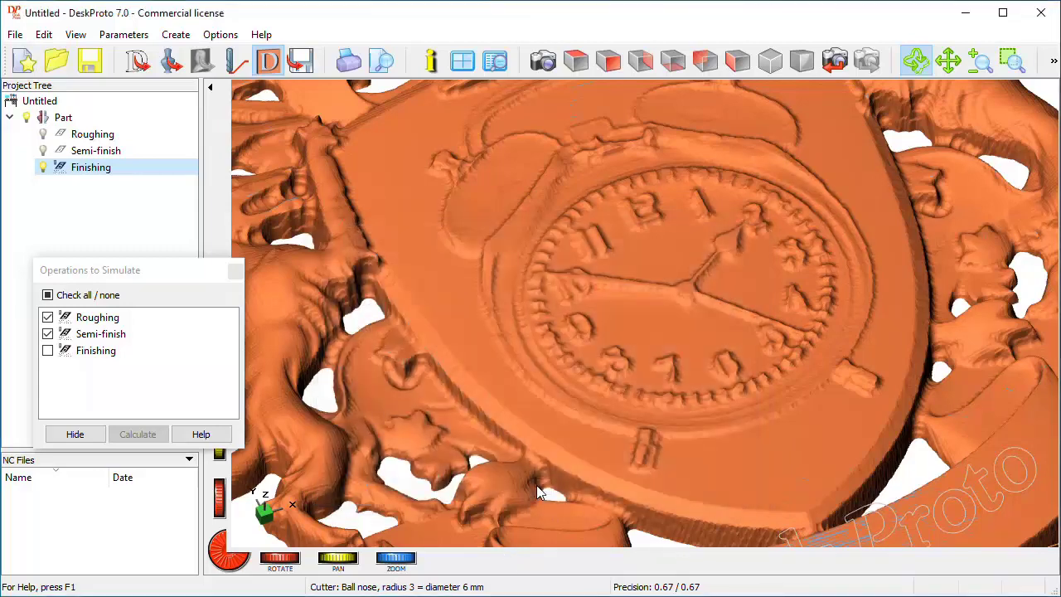
left_click(238, 62)
left_click(534, 322)
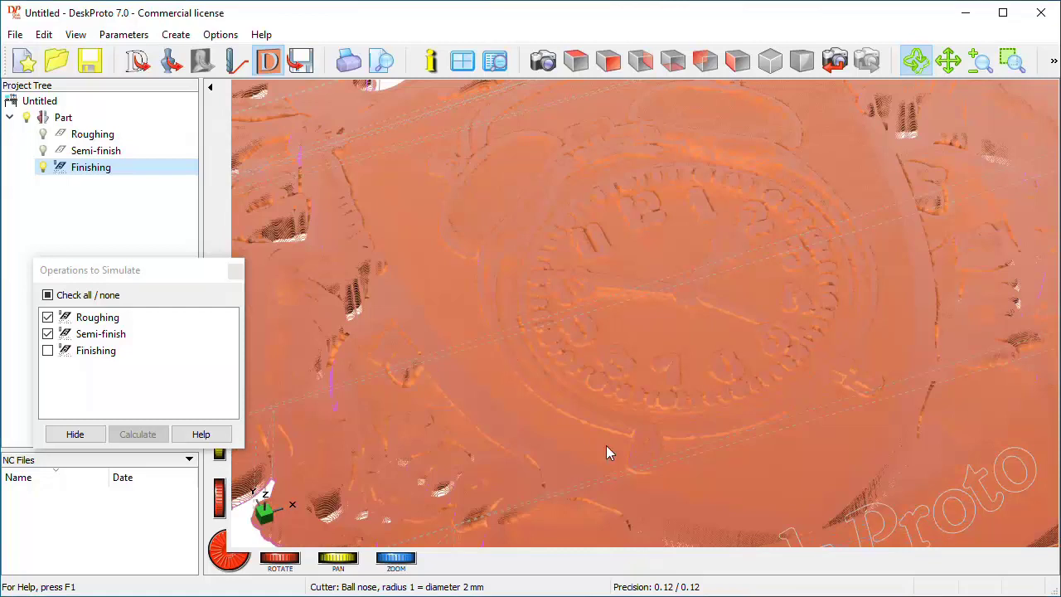
left_click(44, 169)
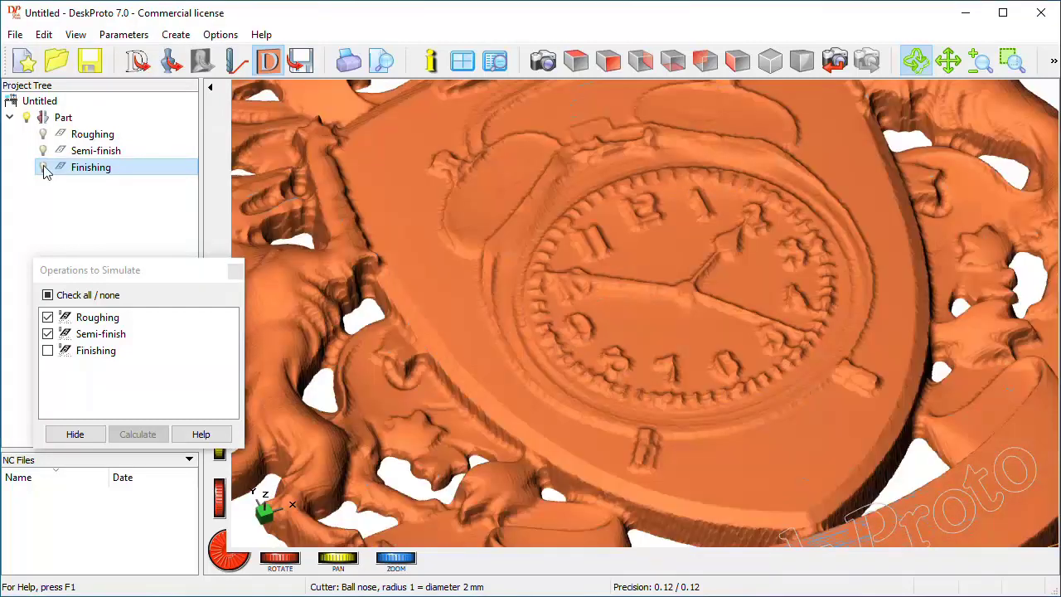
Step: Add Finishing to the simulation, recalculate, confirm Items Visible and zoom out to the whole crest
left_click(47, 350)
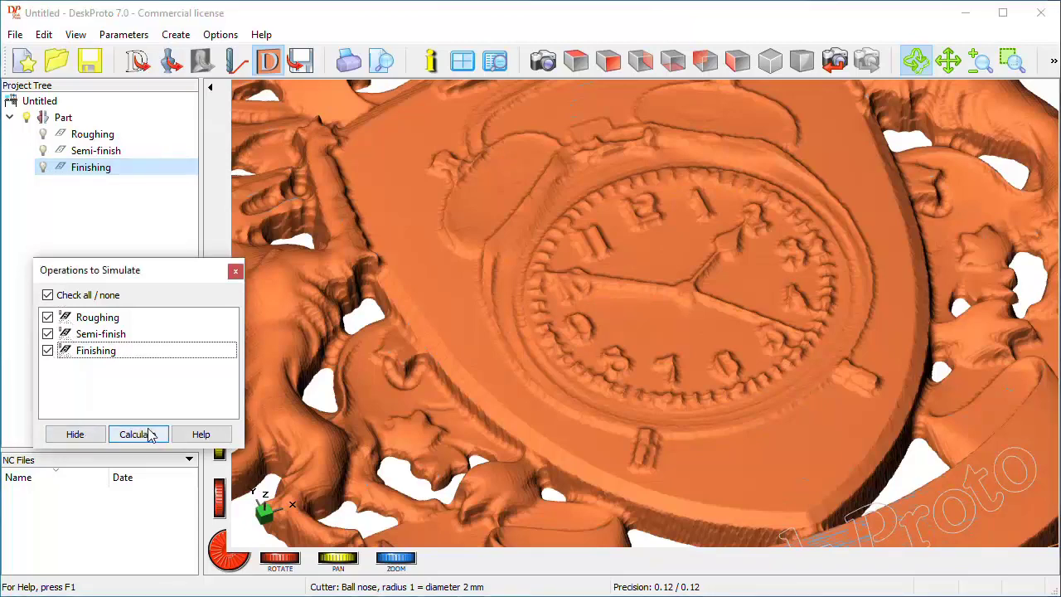
left_click(136, 434)
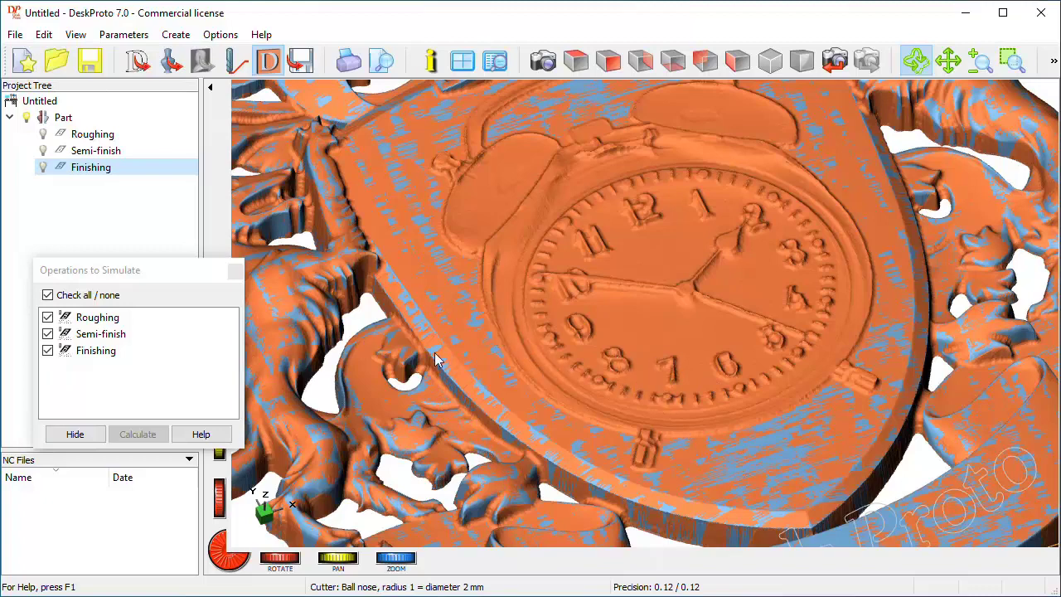
key("ctrl+i")
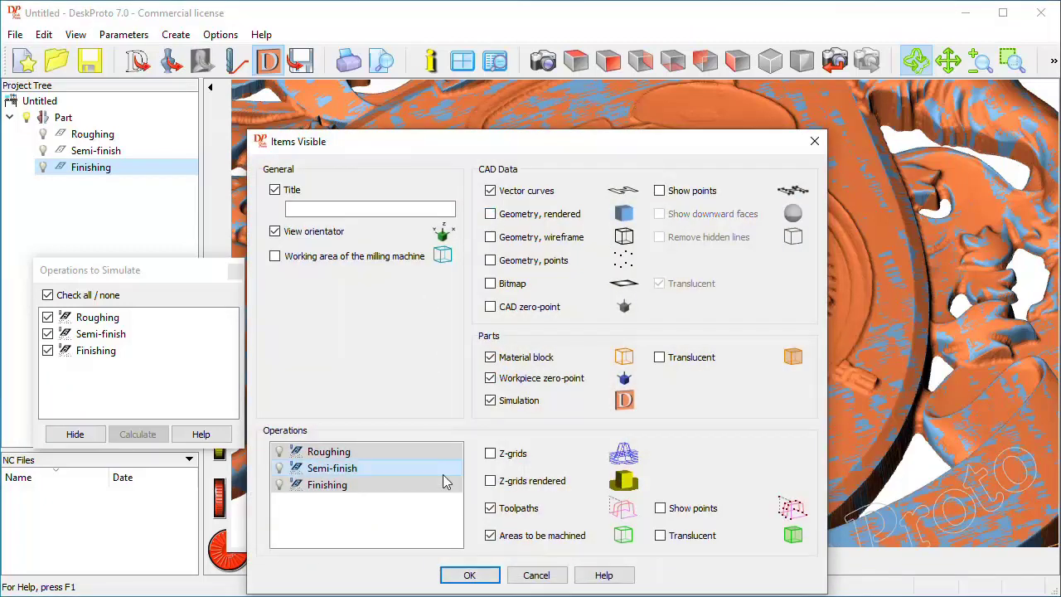
left_click(466, 572)
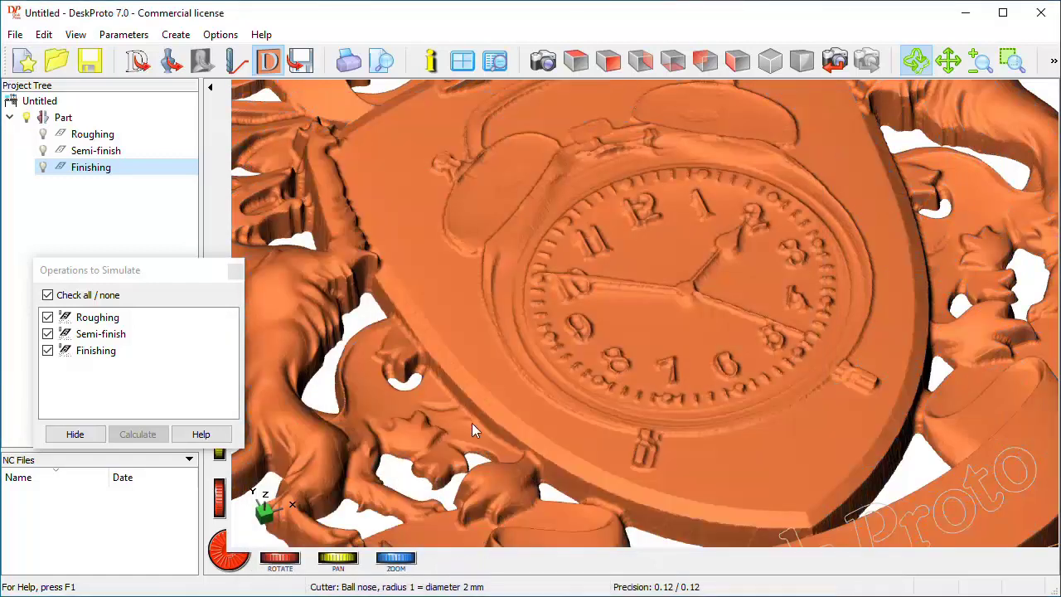
left_click_drag(556, 376, 561, 340)
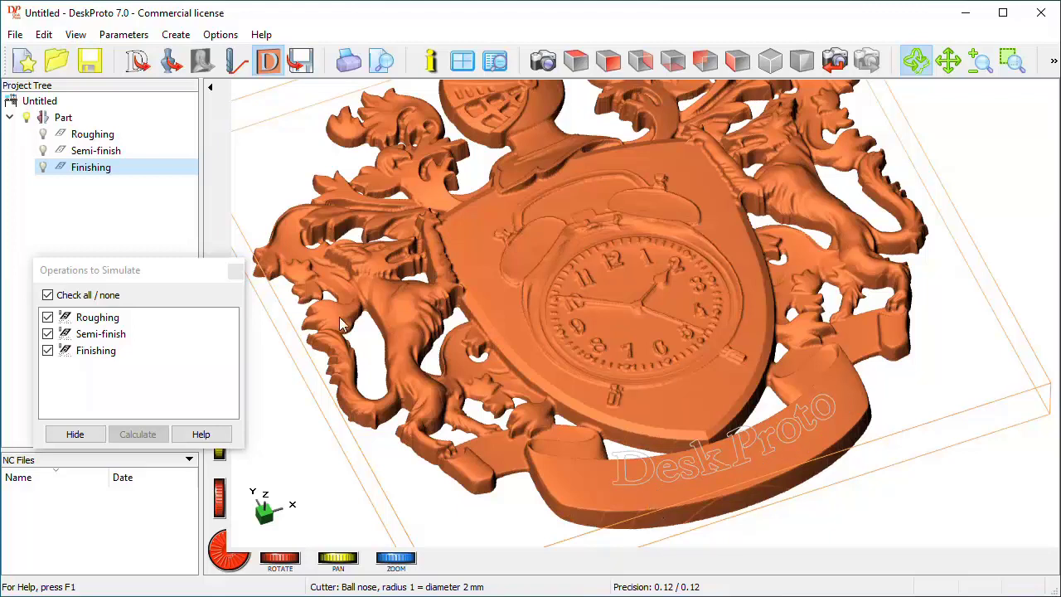
Step: Add a new vector operation to the Part named 'Logo on banner'
right_click(71, 121)
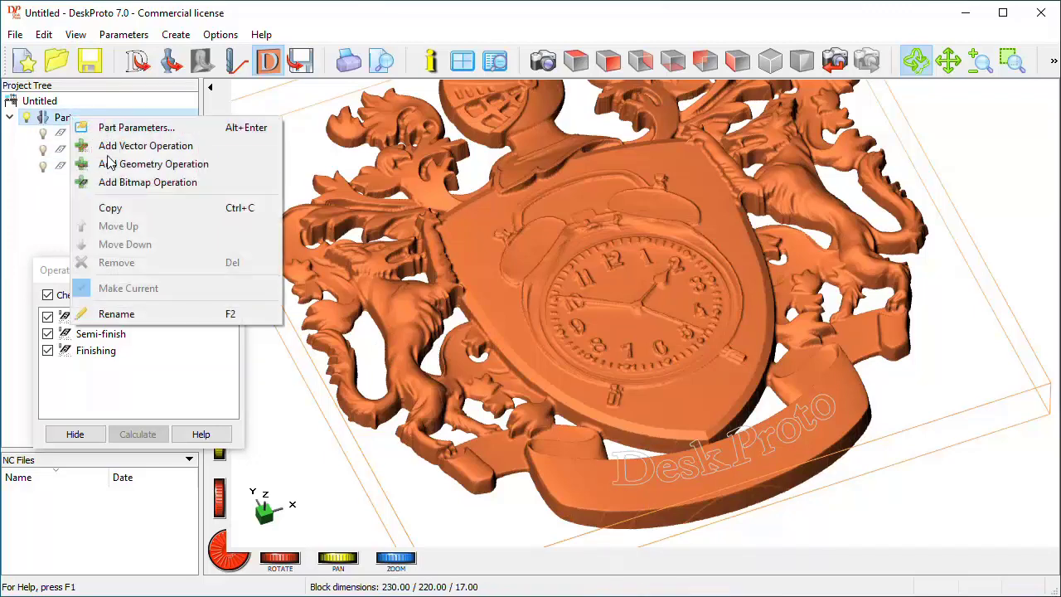
left_click(128, 152)
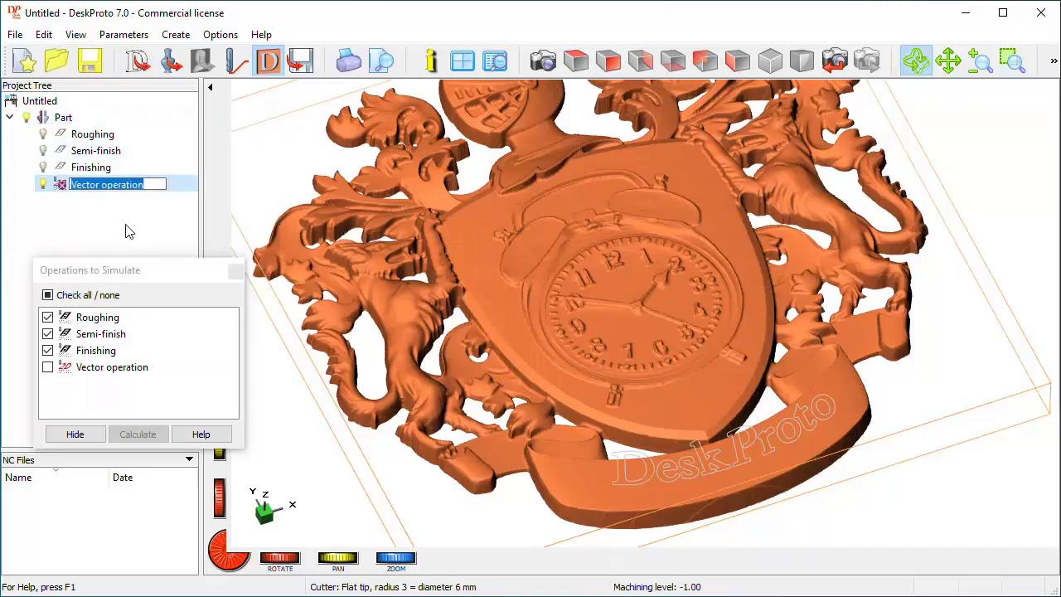
double_click(121, 189)
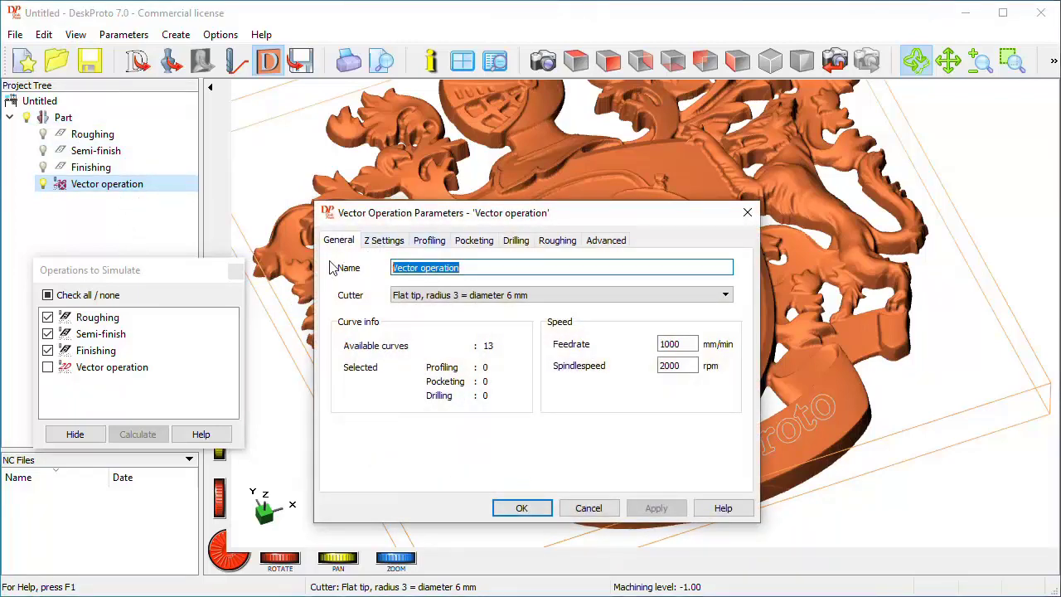
type("Logo o")
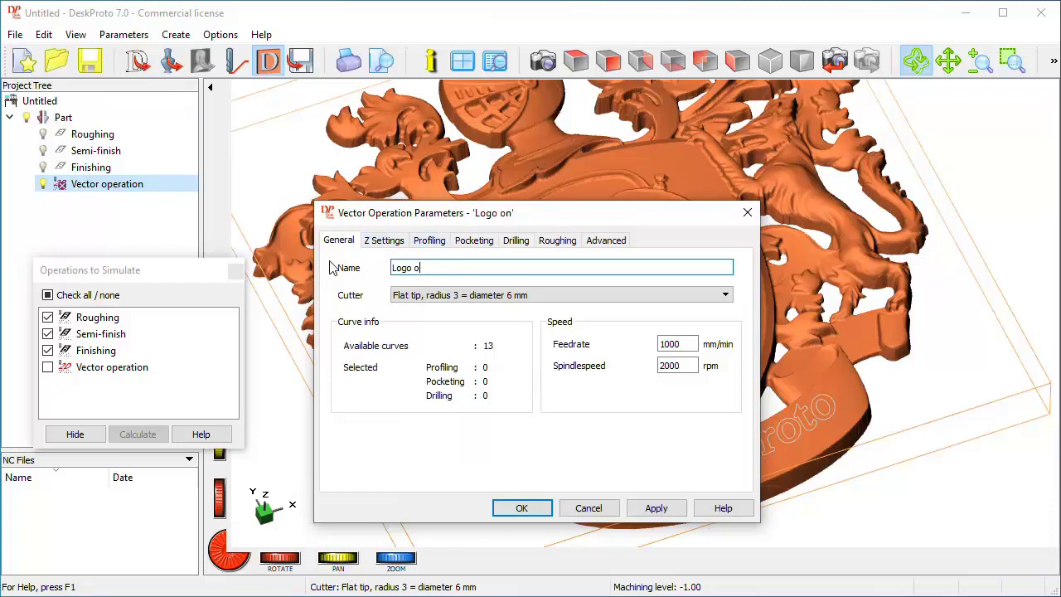
type("n bannewrr")
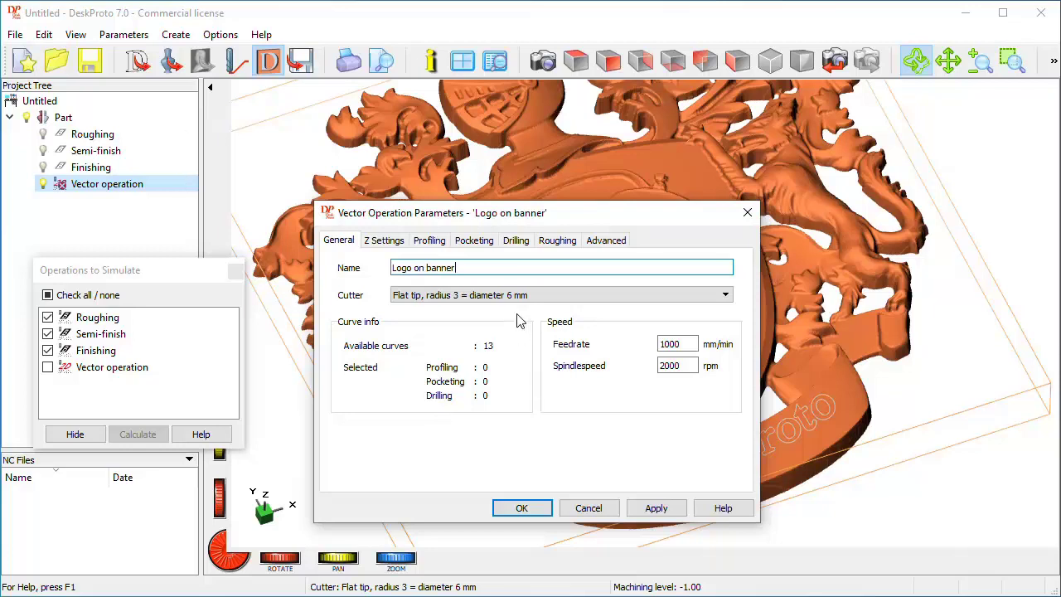
Step: Use the 1 mm flat tip cutter at spindle speed 20000 with Z-value -0.5
left_click(521, 298)
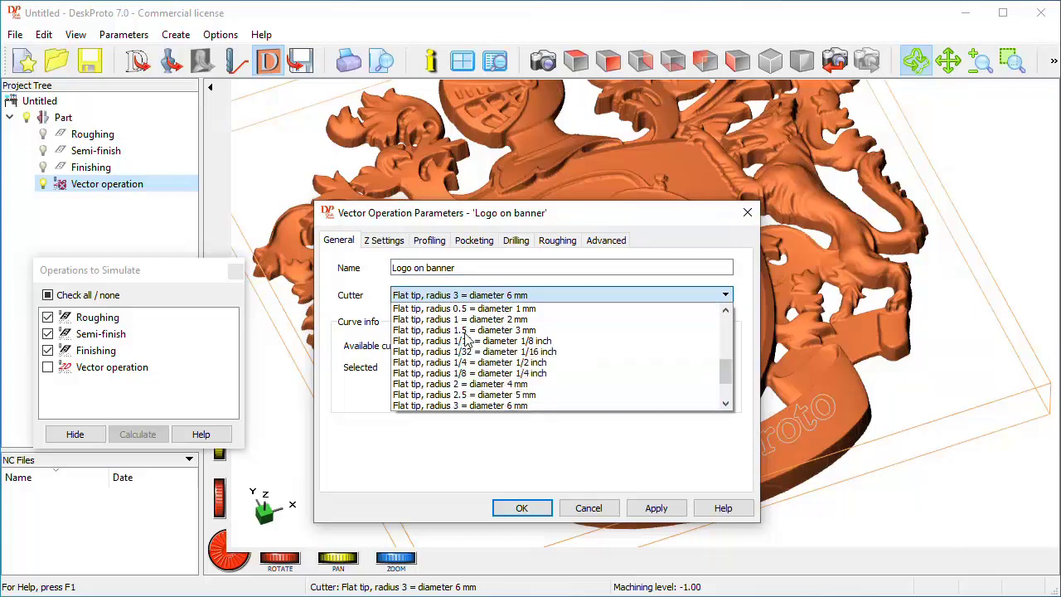
left_click(543, 309)
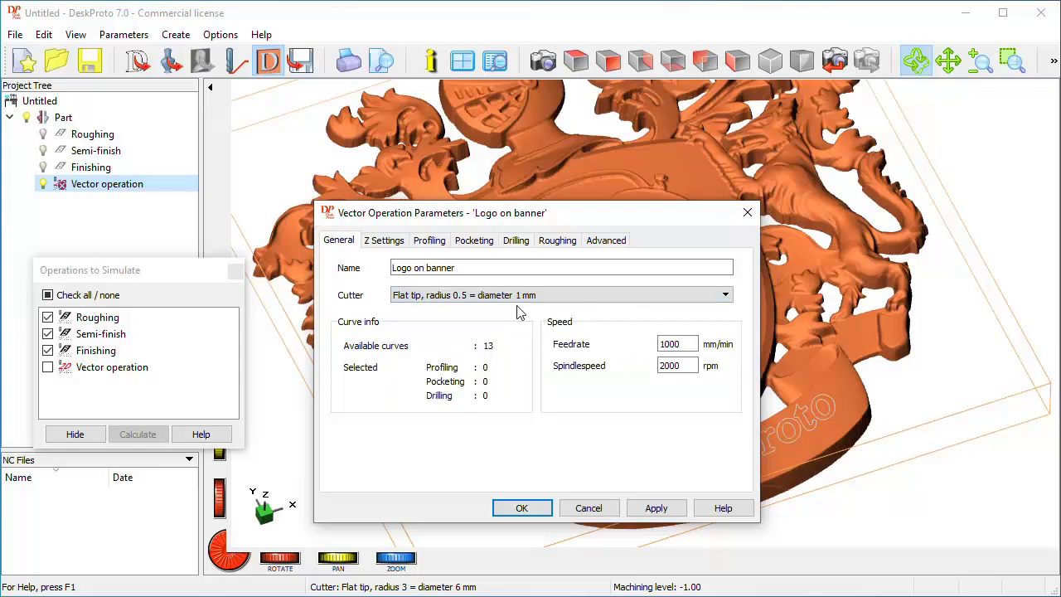
left_click(661, 368)
type("0")
left_click(384, 242)
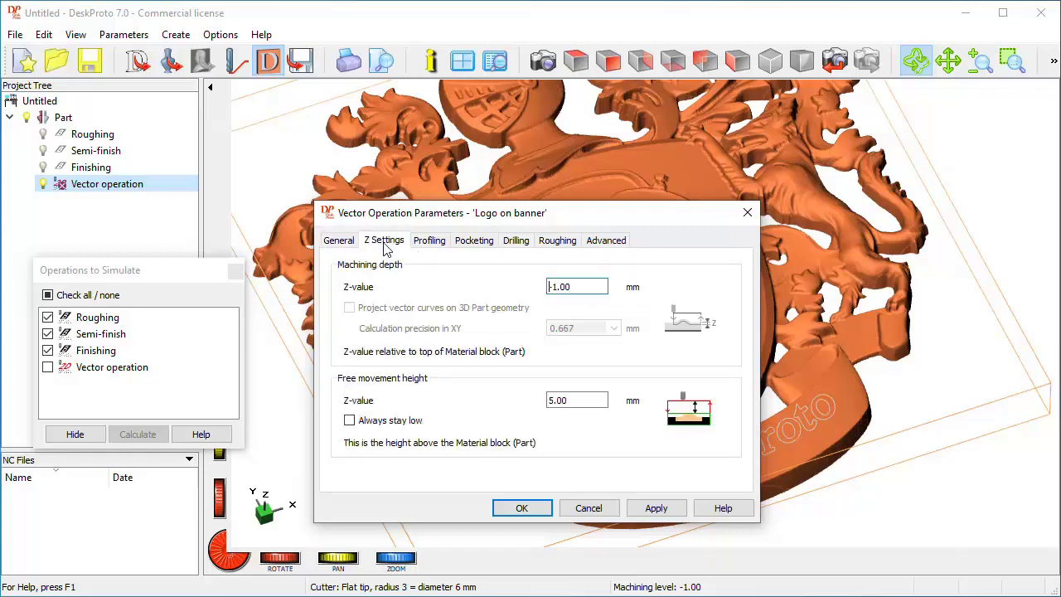
left_click_drag(556, 286, 593, 288)
type("-0.5")
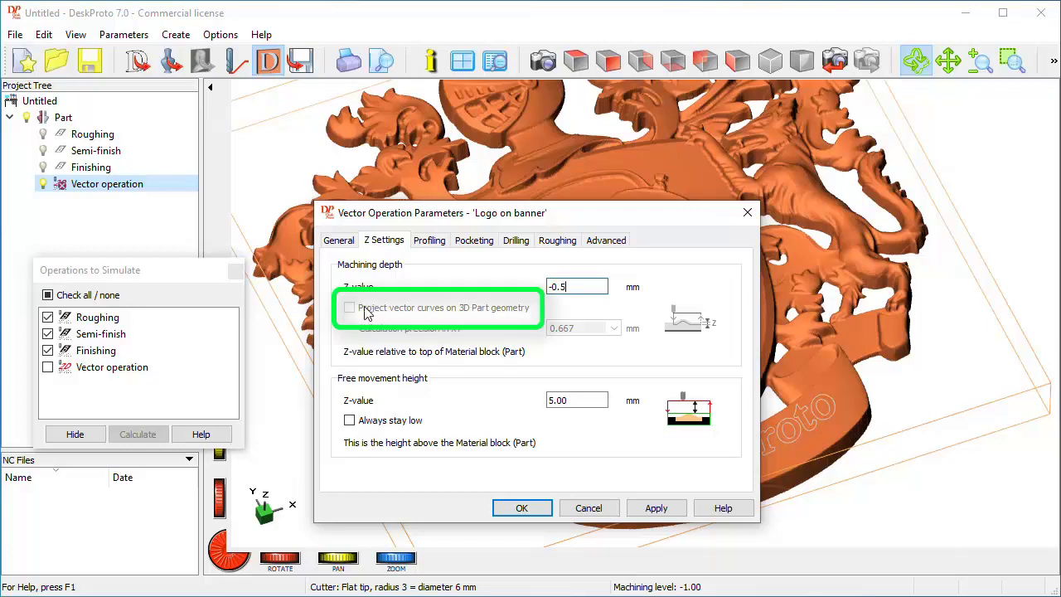
Step: Pocket all 13 closed curves and confirm, accepting the multiple-diameter cutter warning
left_click(476, 242)
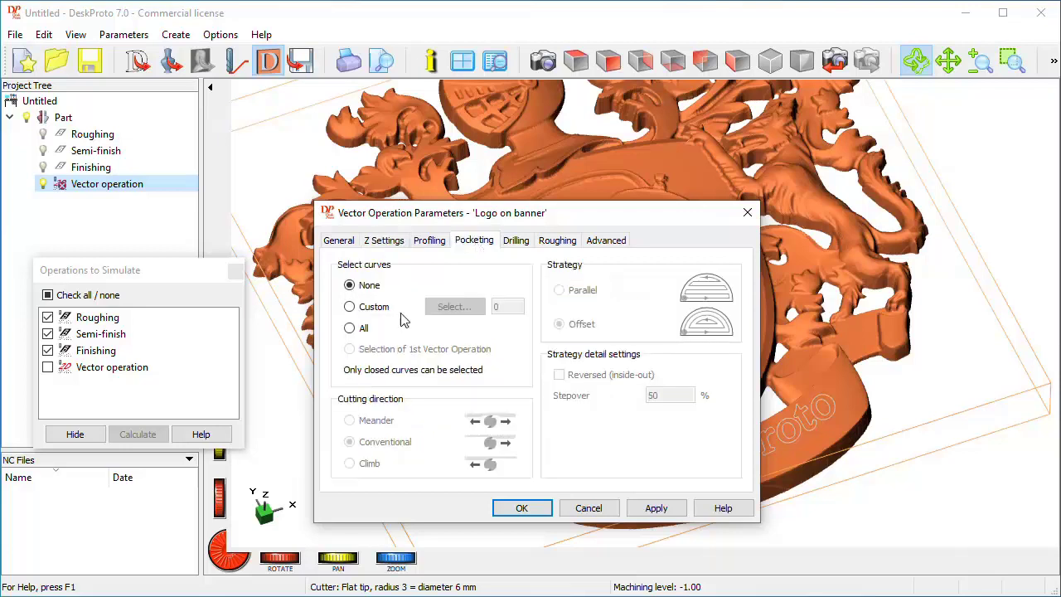
left_click(350, 329)
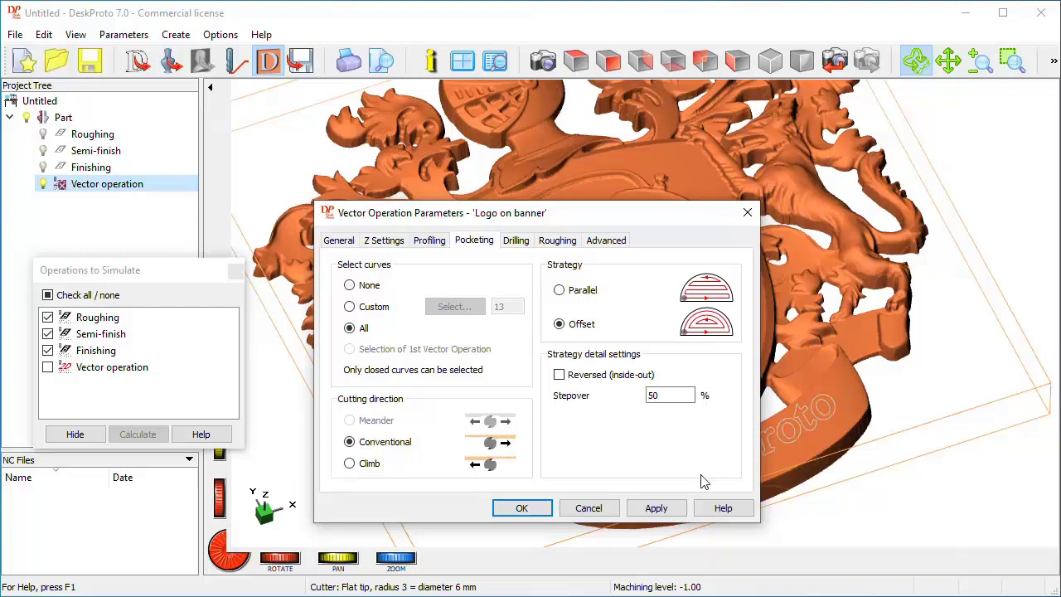
left_click(538, 510)
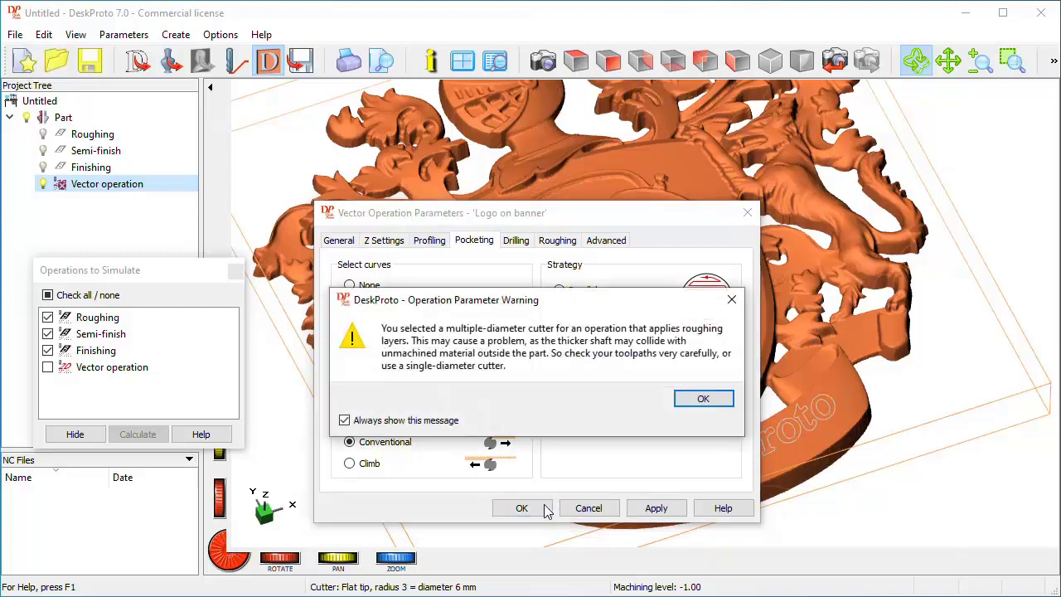
left_click(700, 400)
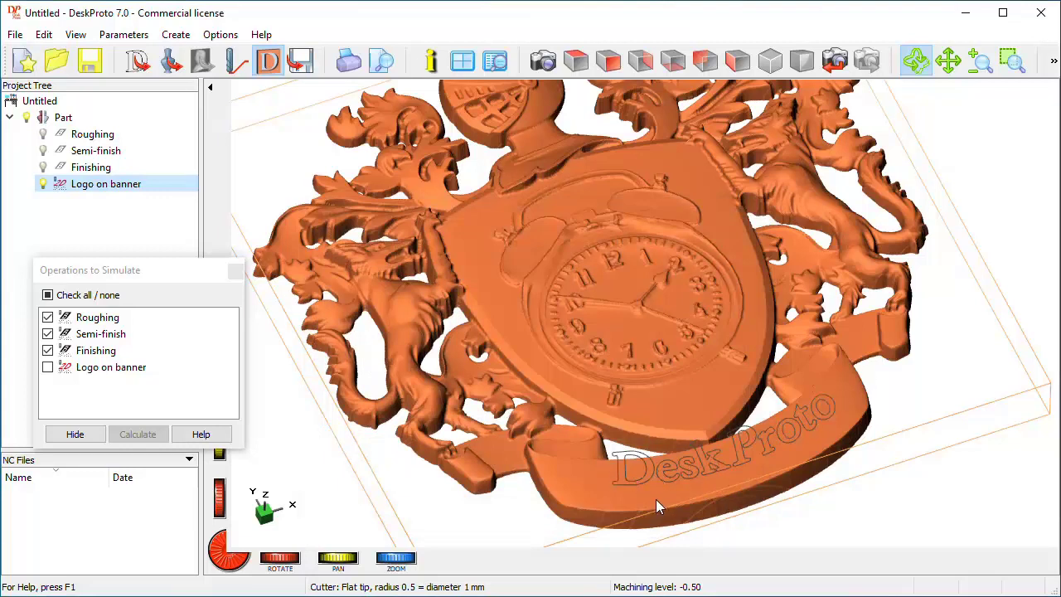
left_click_drag(670, 489, 659, 368)
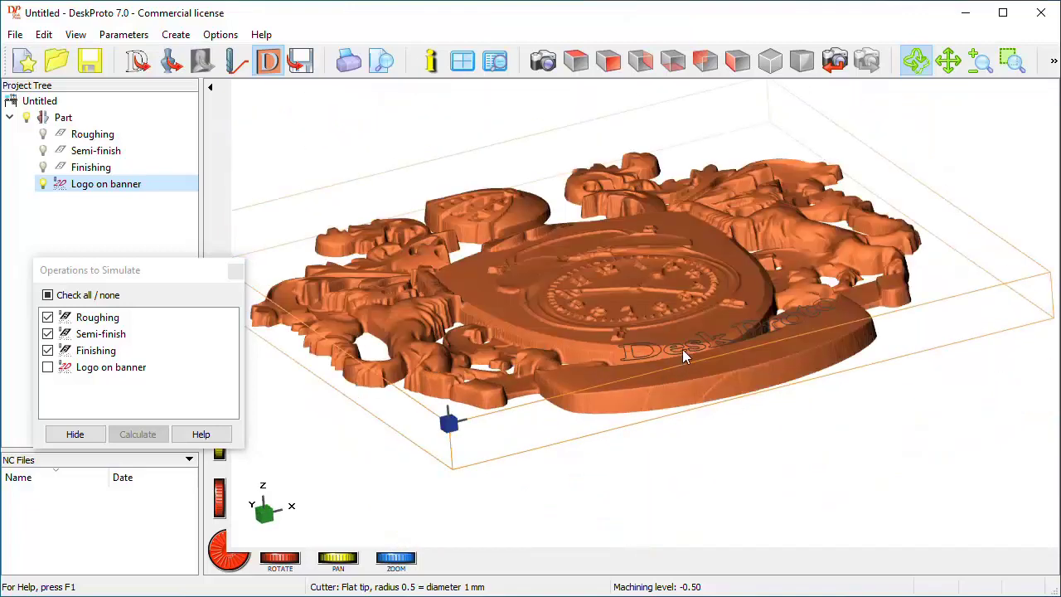
left_click_drag(765, 381, 684, 428)
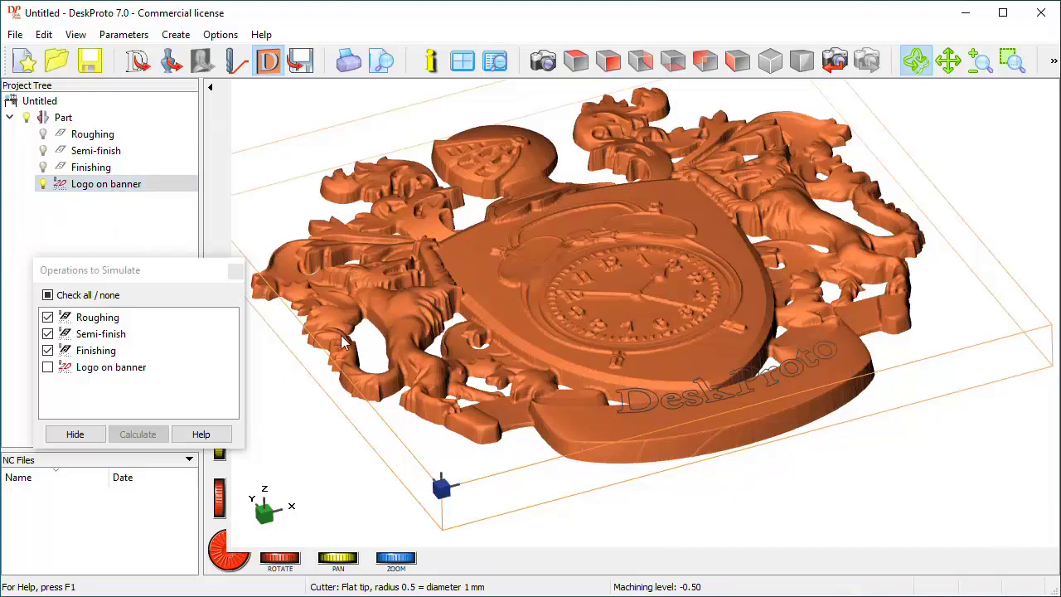
left_click(128, 187)
double_click(129, 186)
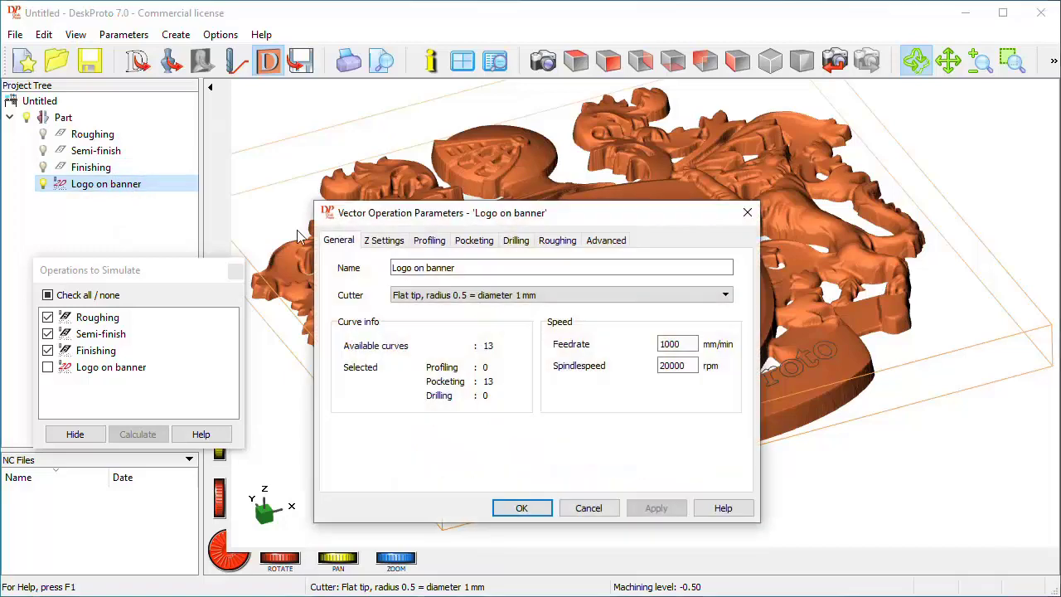
left_click(379, 240)
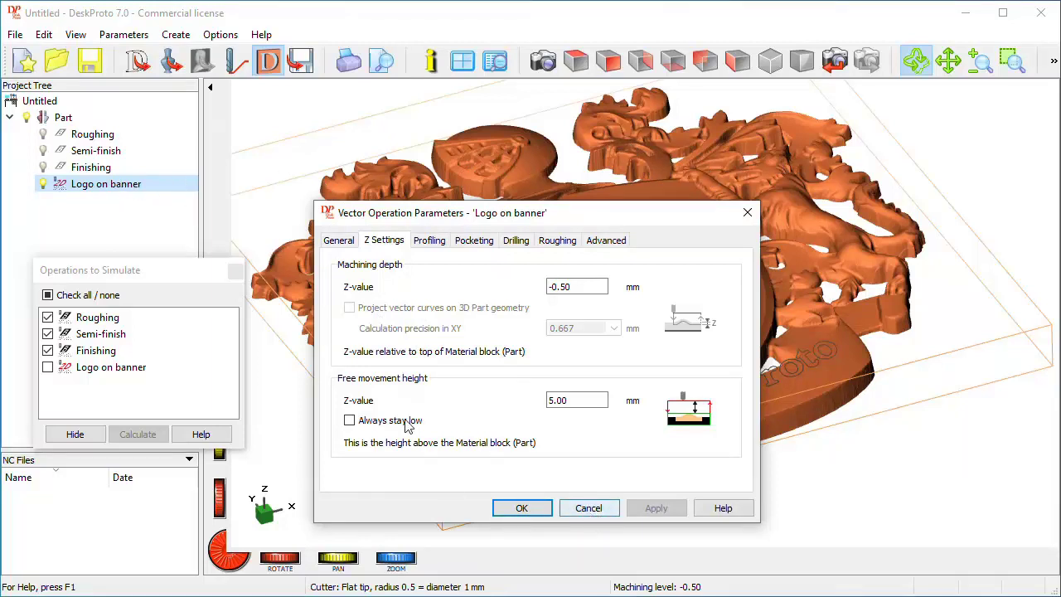
left_click(577, 509)
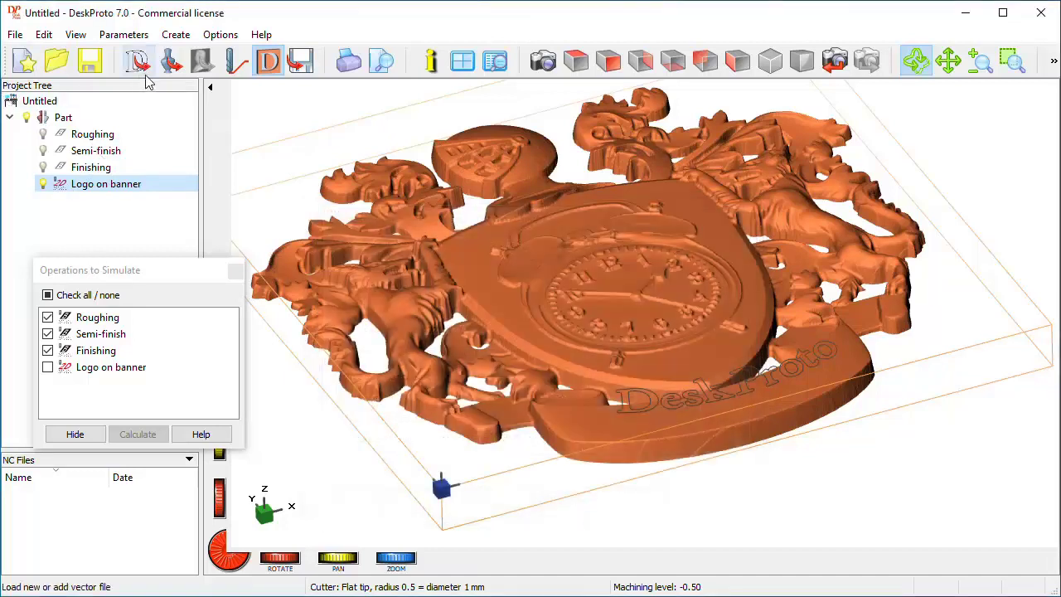
Step: Add a geometry operation named Dummy, move it above Logo on banner, and hide it
right_click(66, 121)
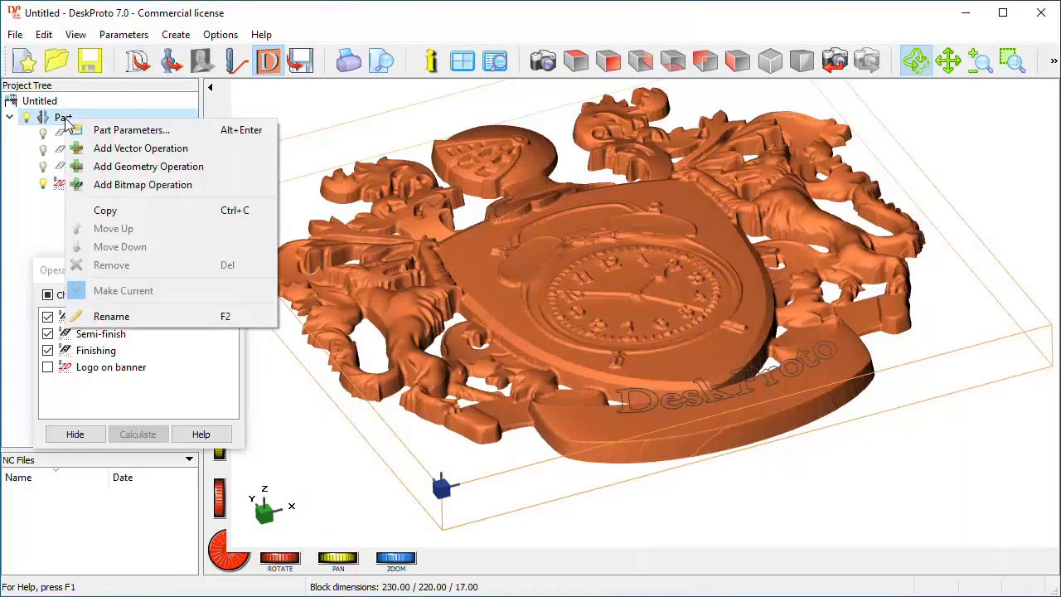
left_click(138, 167)
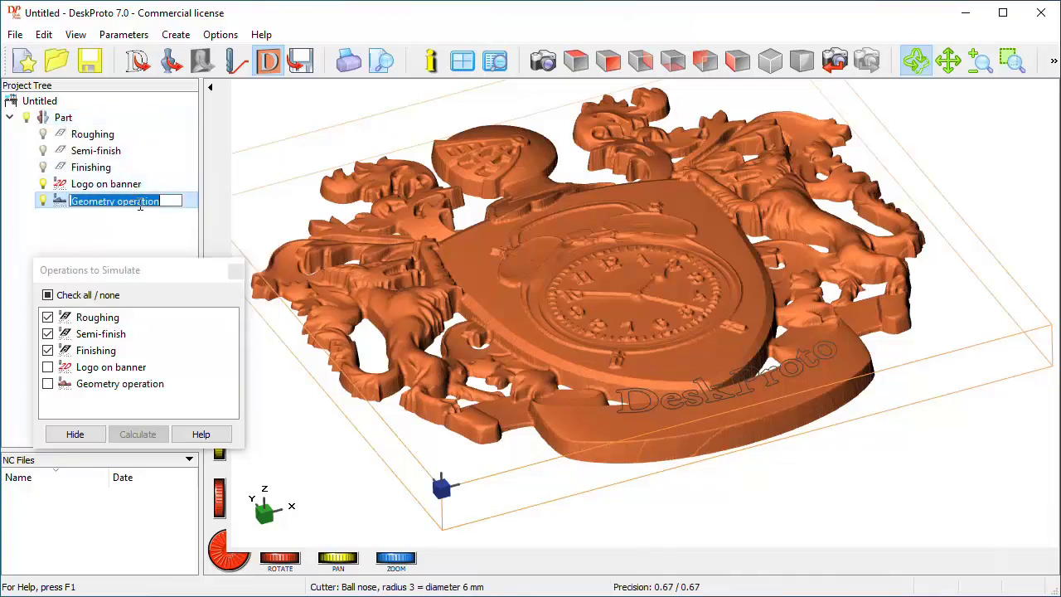
type("Dummy_")
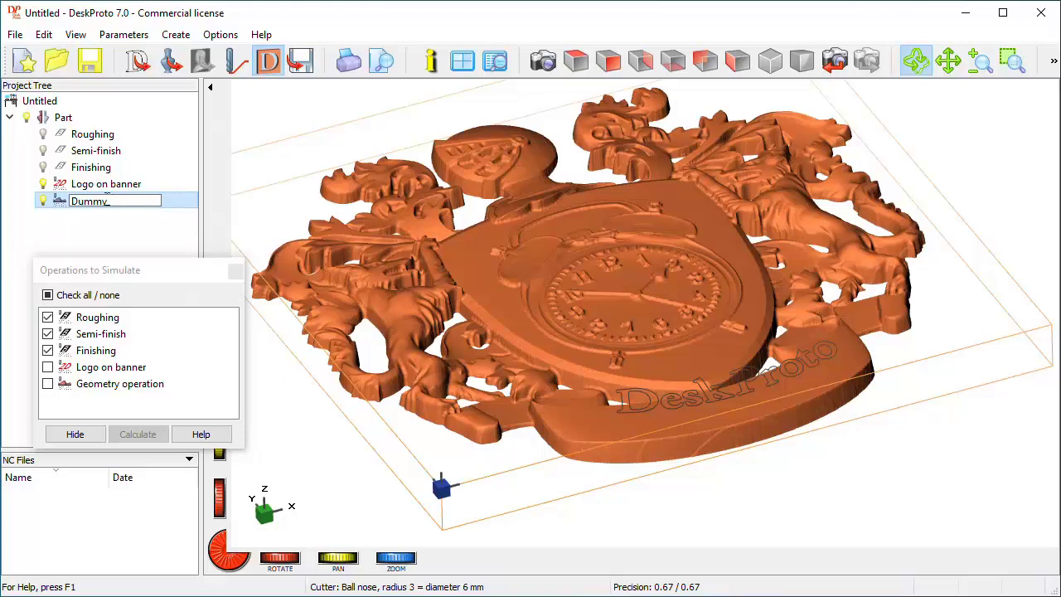
key("Return")
right_click(96, 202)
left_click(168, 257)
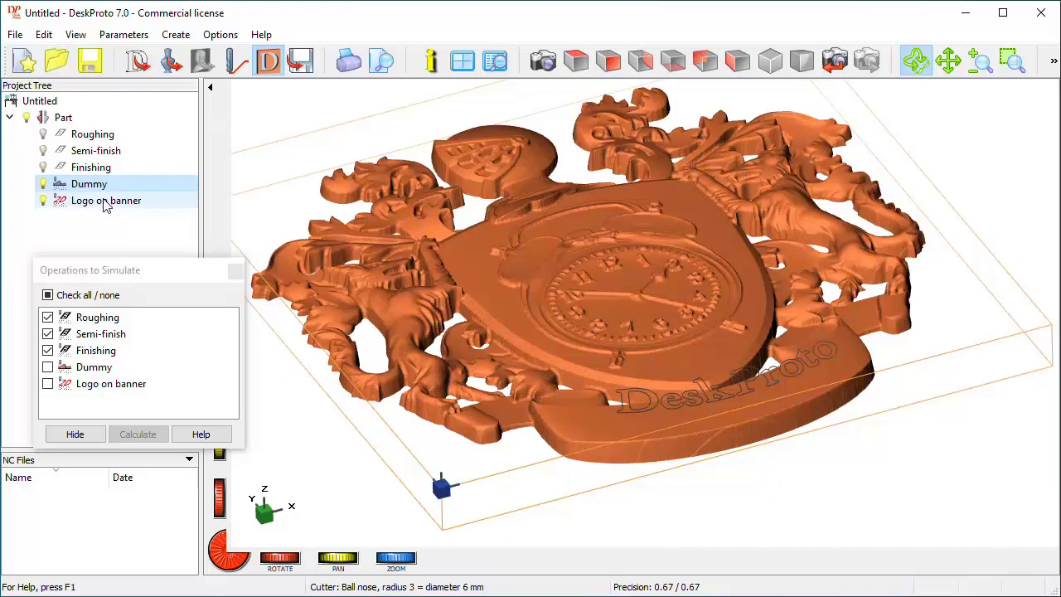
left_click(45, 185)
Step: Make Logo on banner project its vector curves onto the 3D part at 0.11 XY precision
double_click(106, 204)
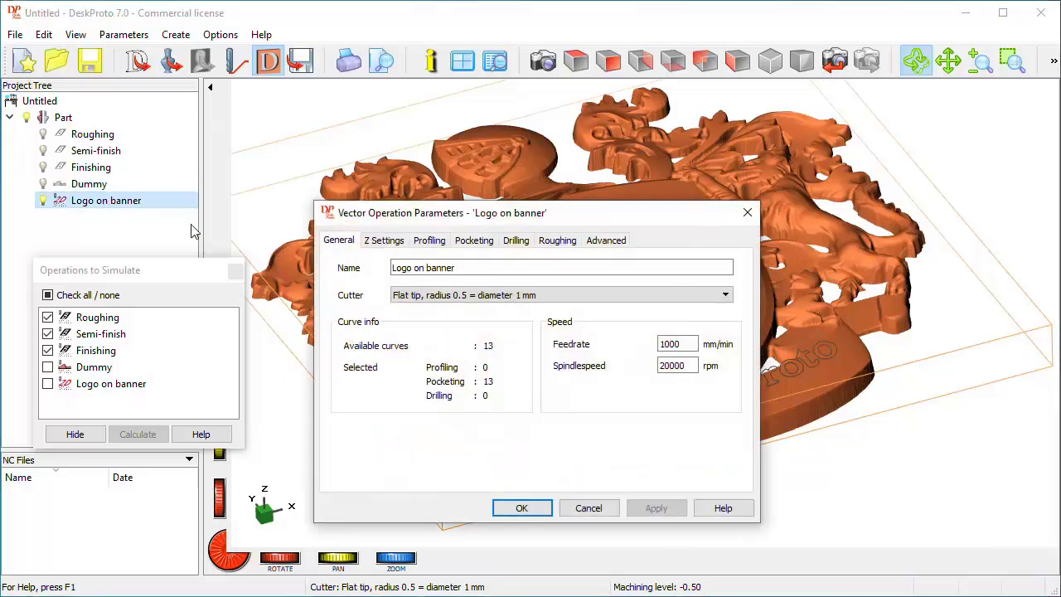
left_click(430, 240)
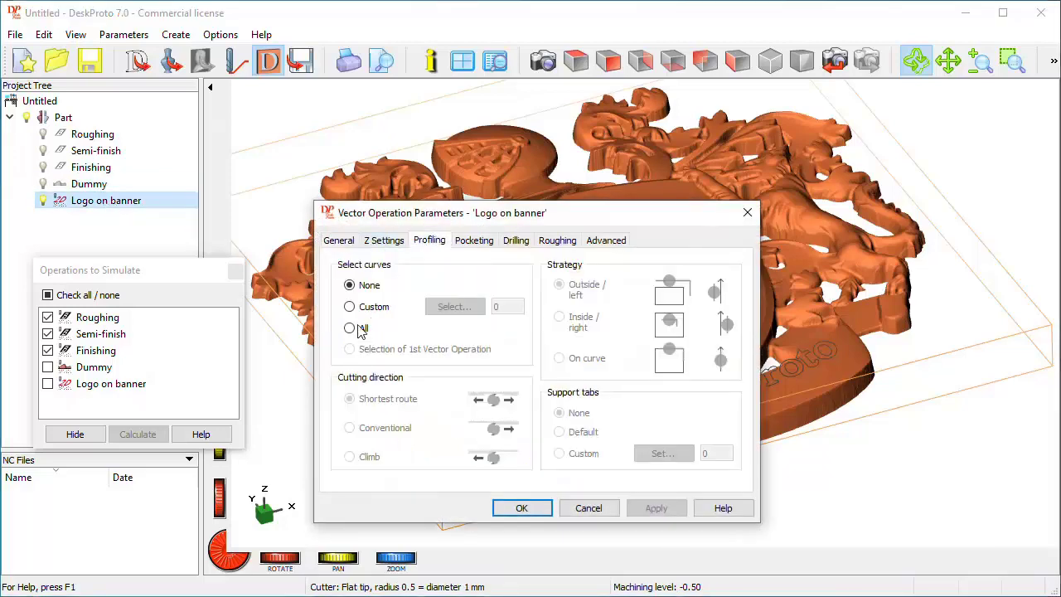
left_click(394, 248)
left_click(349, 308)
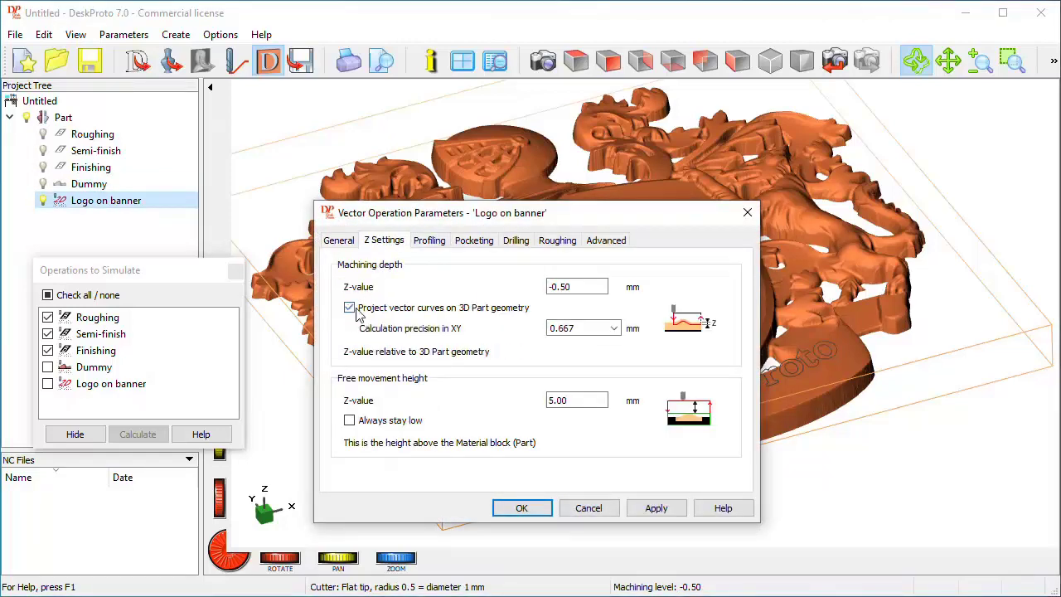
left_click(613, 328)
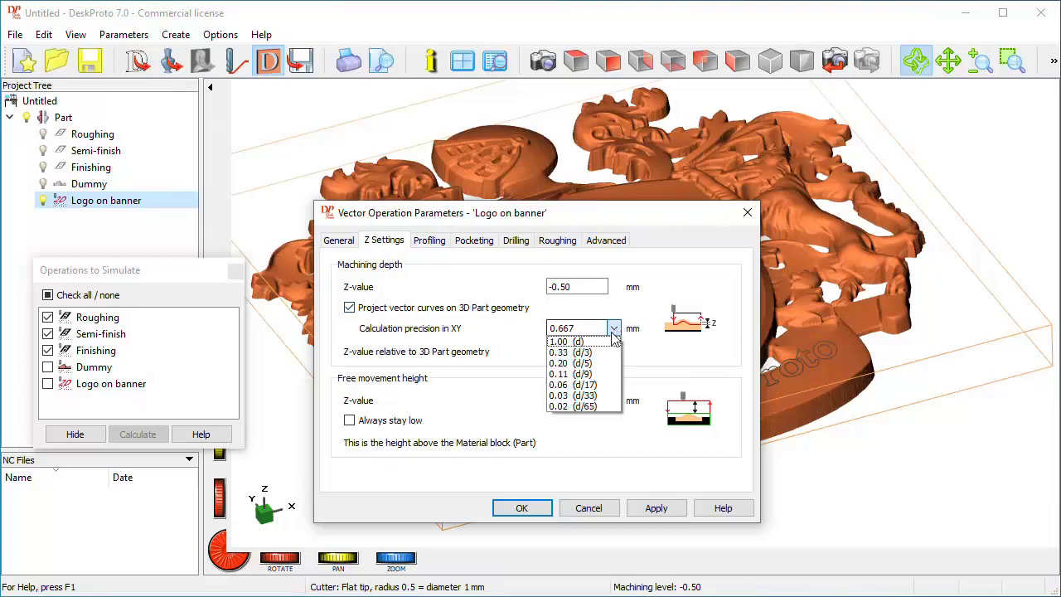
left_click(594, 375)
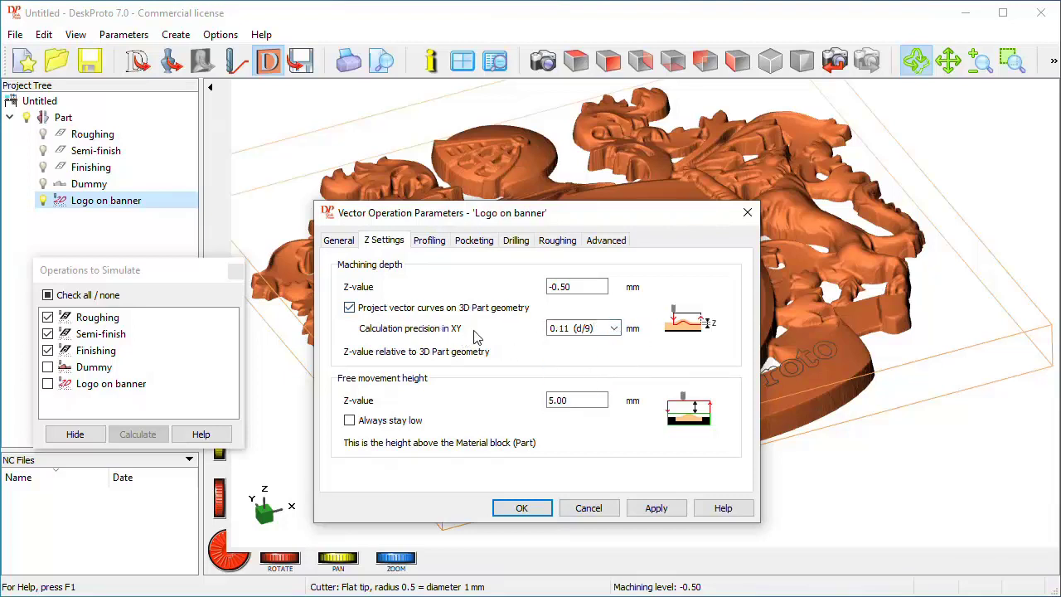
left_click(521, 508)
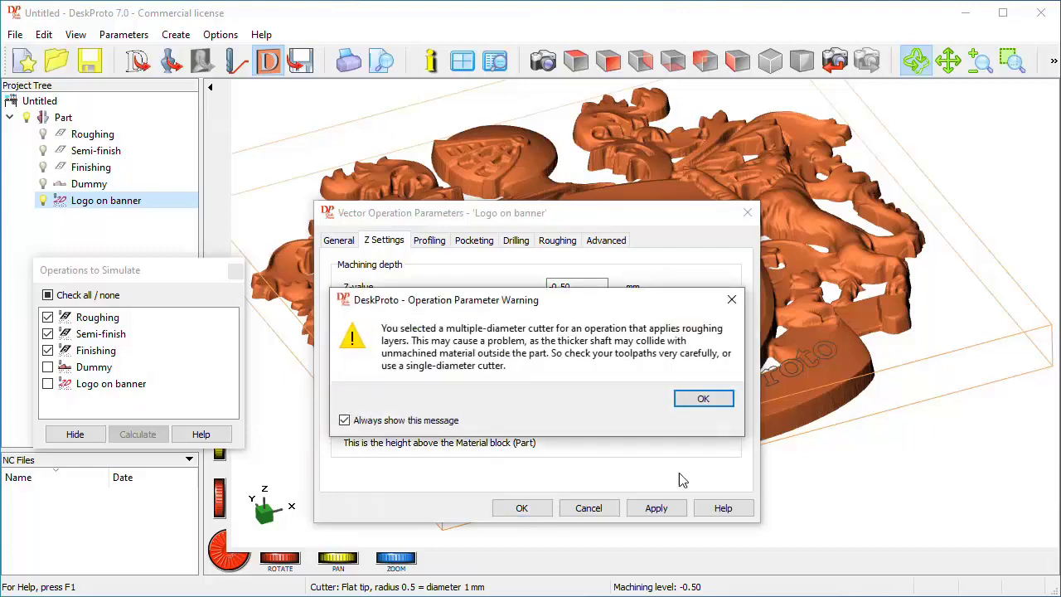
left_click(702, 399)
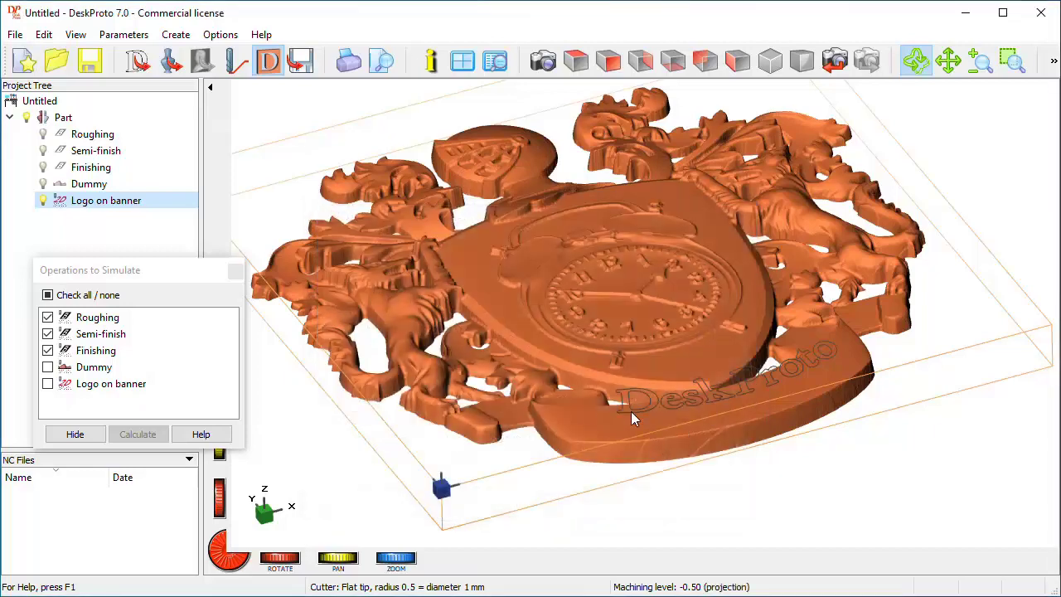
Step: Calculate toolpaths for the visible operations and simulate them including Logo on banner
left_click(243, 66)
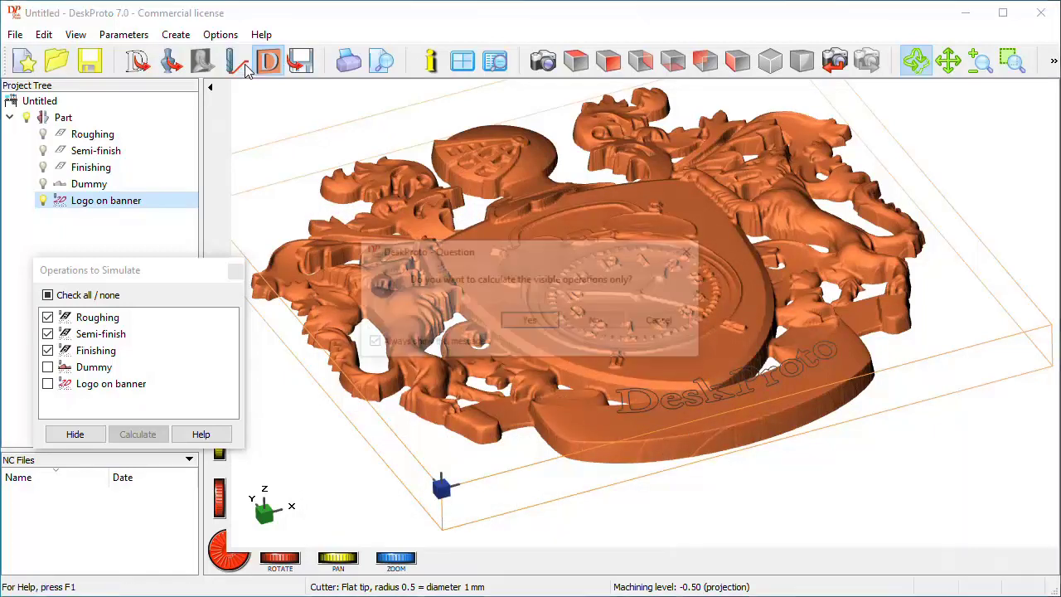
left_click(530, 322)
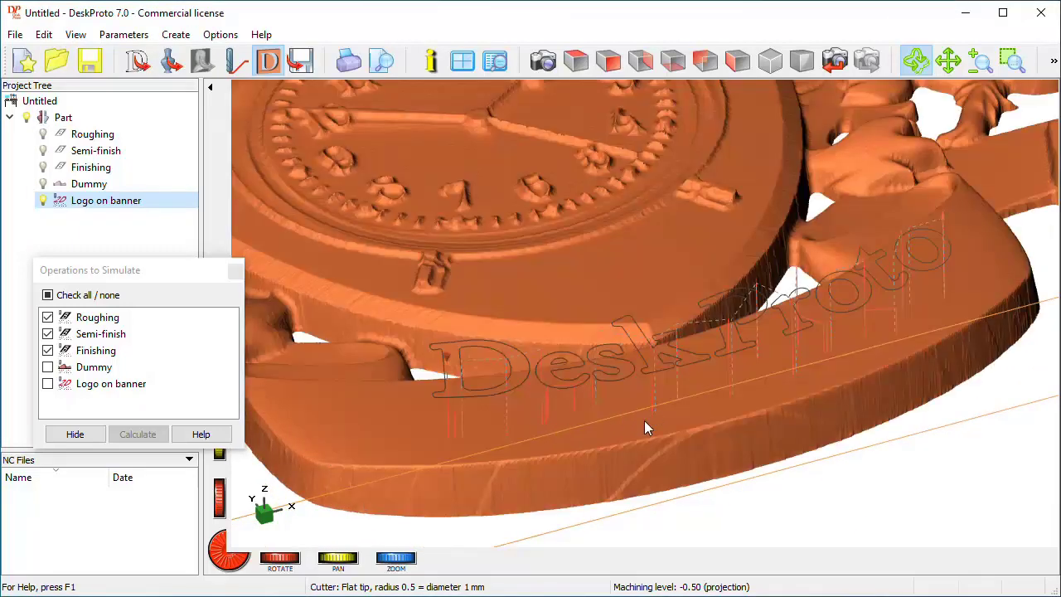
left_click(47, 384)
left_click(133, 434)
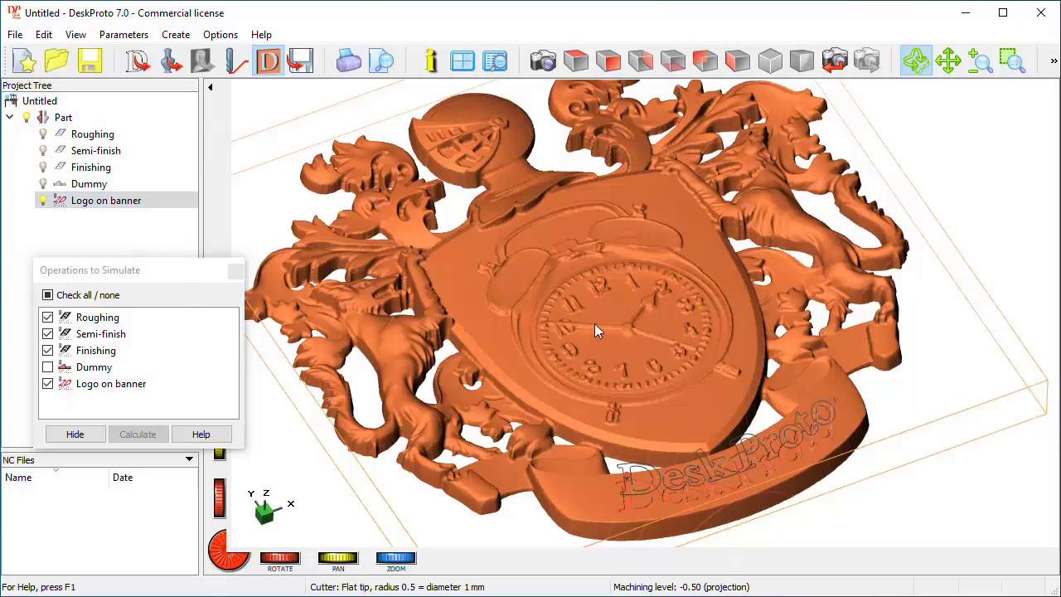
Step: Show the Roughing, Semi-finish and Finishing toolpaths
left_click(44, 150)
left_click(43, 151)
left_click(43, 167)
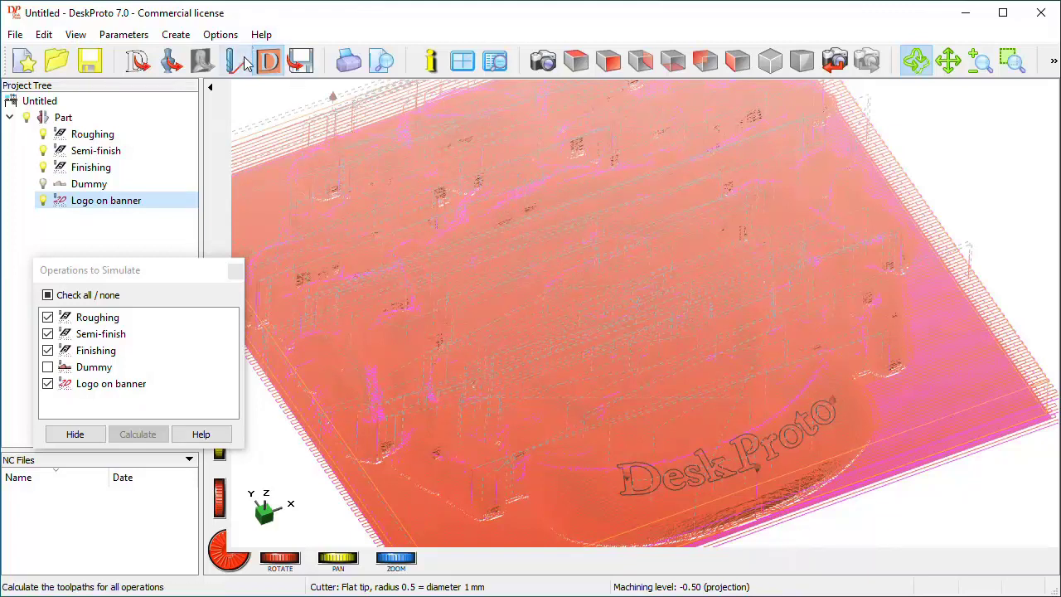
Step: Write NC programs for the visible operations as 'Coat of arms' on the Desktop
left_click(301, 63)
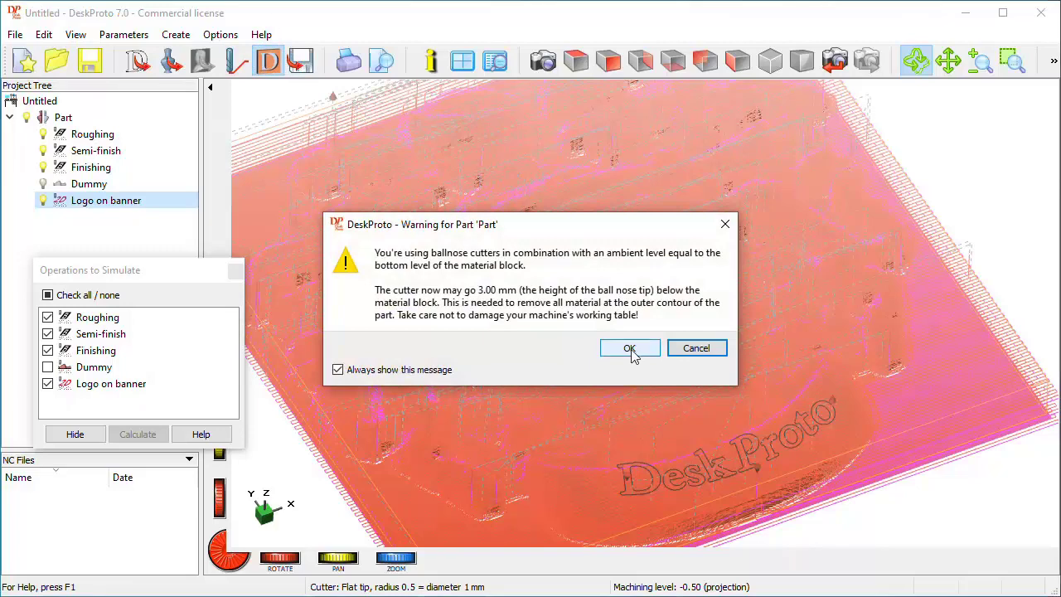
left_click(630, 348)
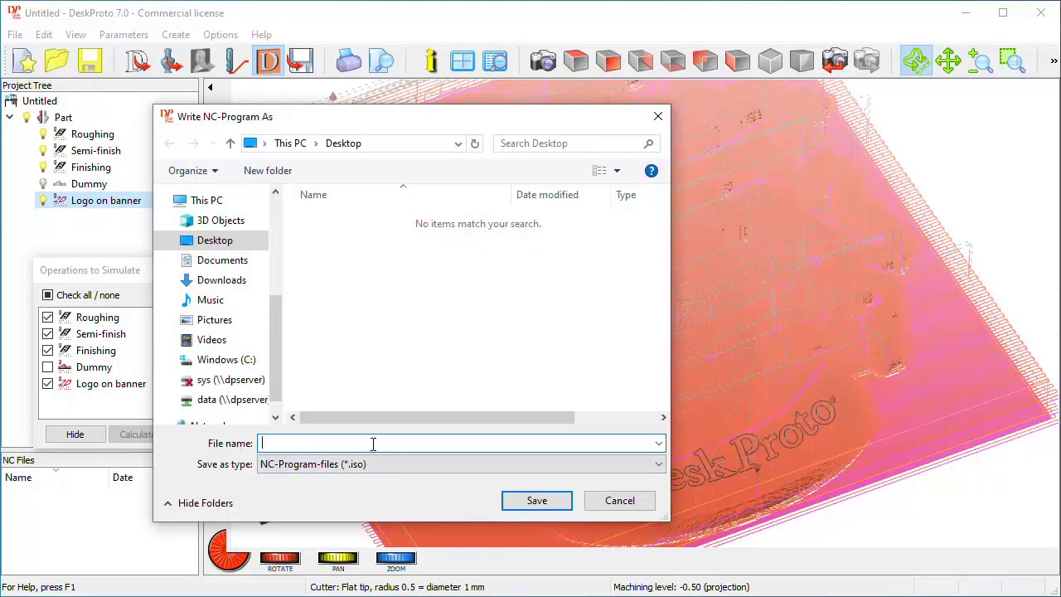
type("Coat of arms")
left_click(523, 499)
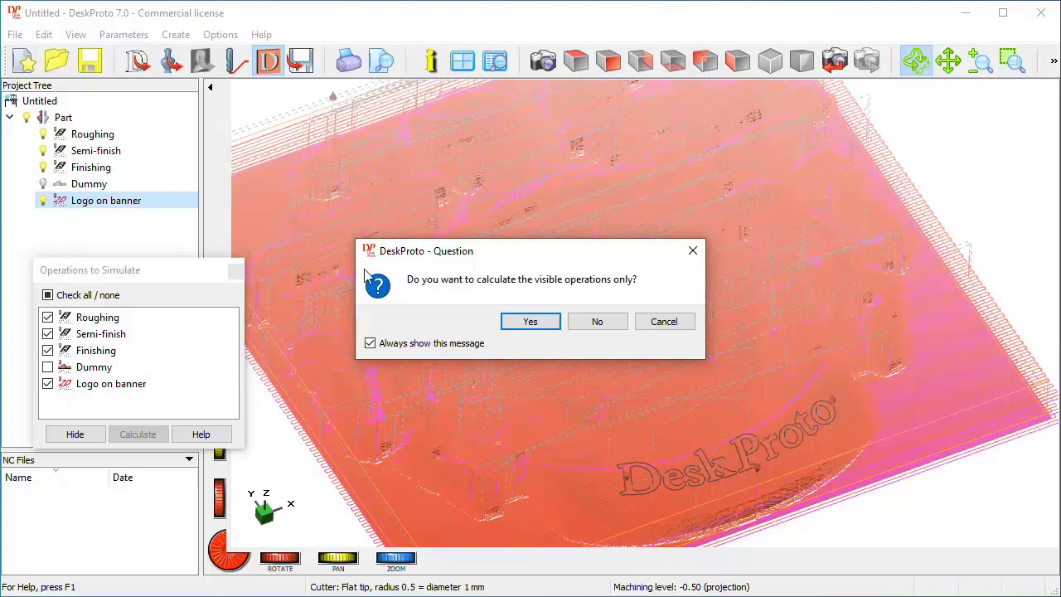
left_click(511, 324)
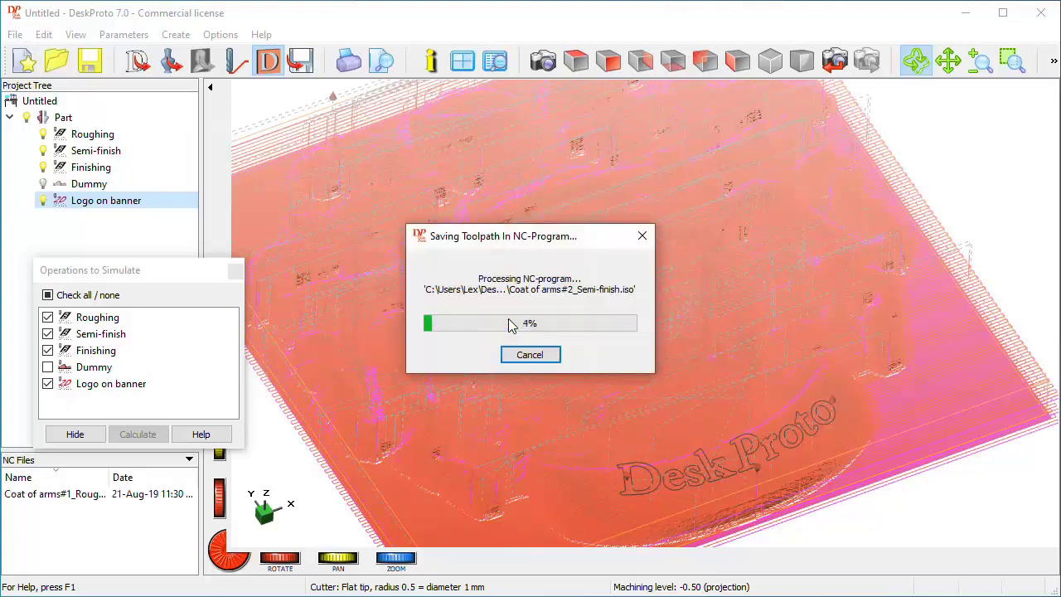